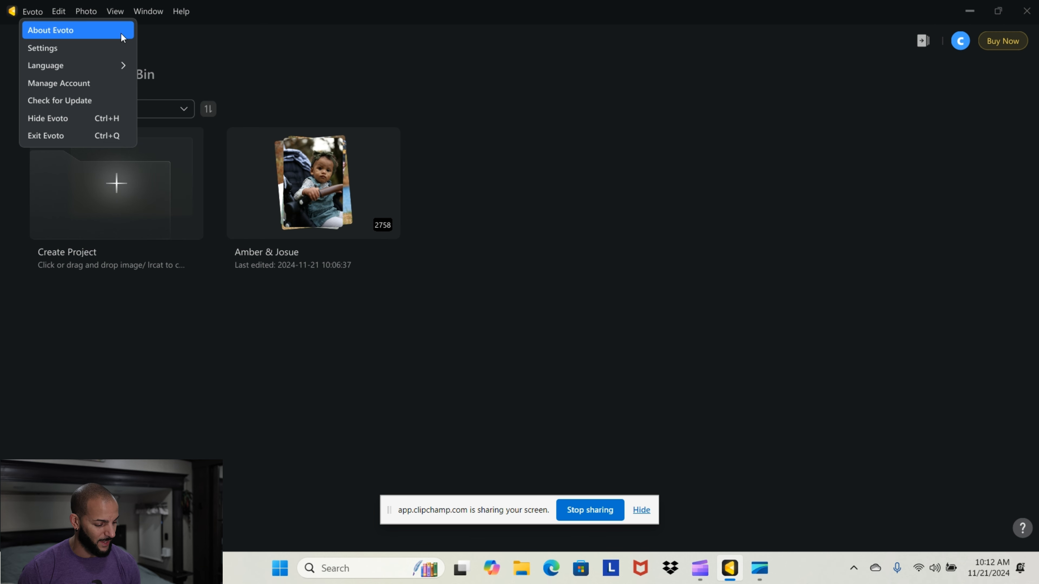
{"action": "left_click", "coordinate": [164, 31]}
{"action": "left_click", "coordinate": [62, 15]}
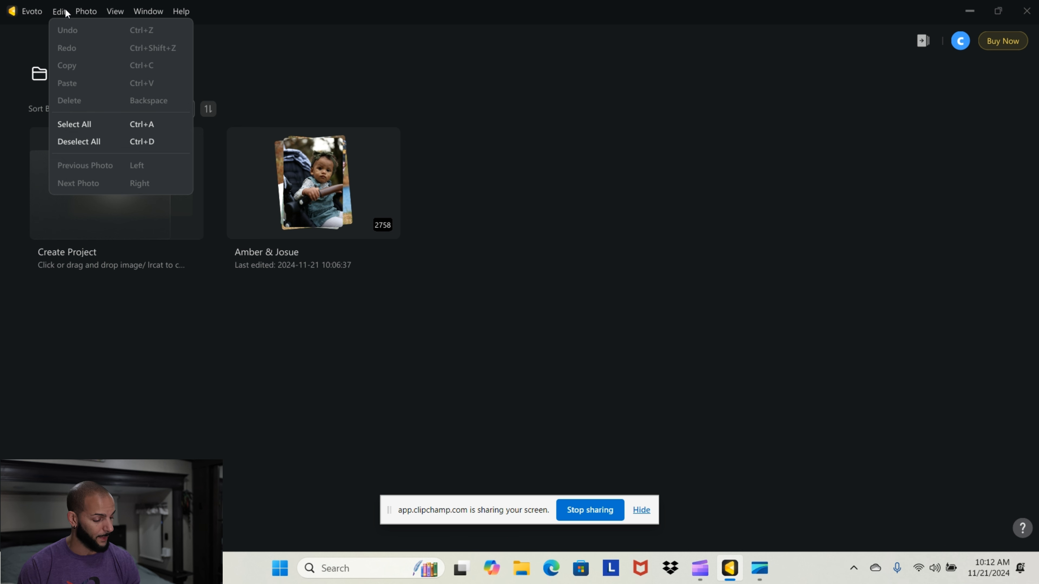
{"action": "left_click", "coordinate": [245, 61]}
{"action": "left_click", "coordinate": [187, 13]}
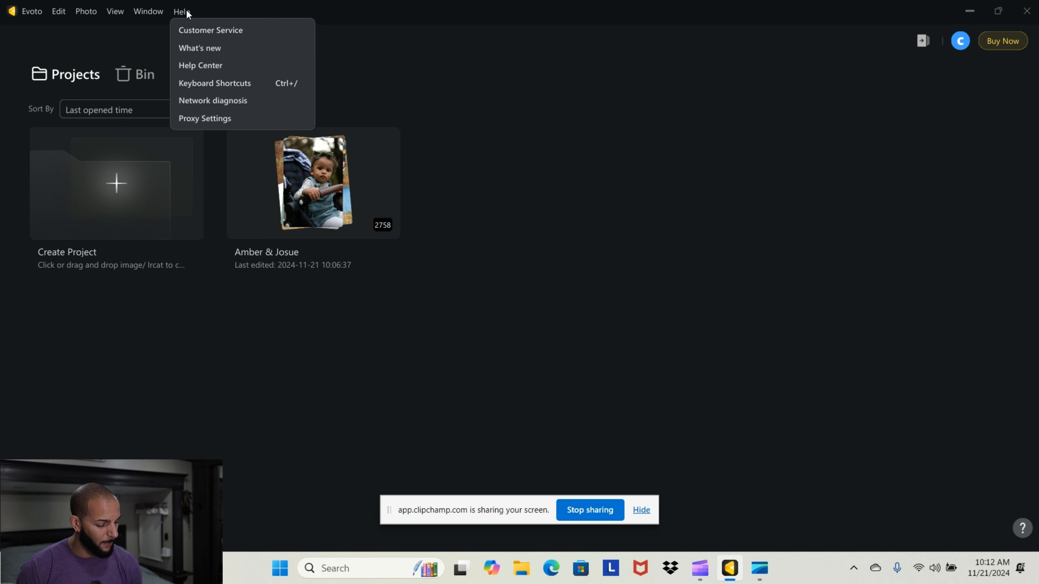
{"action": "left_click", "coordinate": [404, 73]}
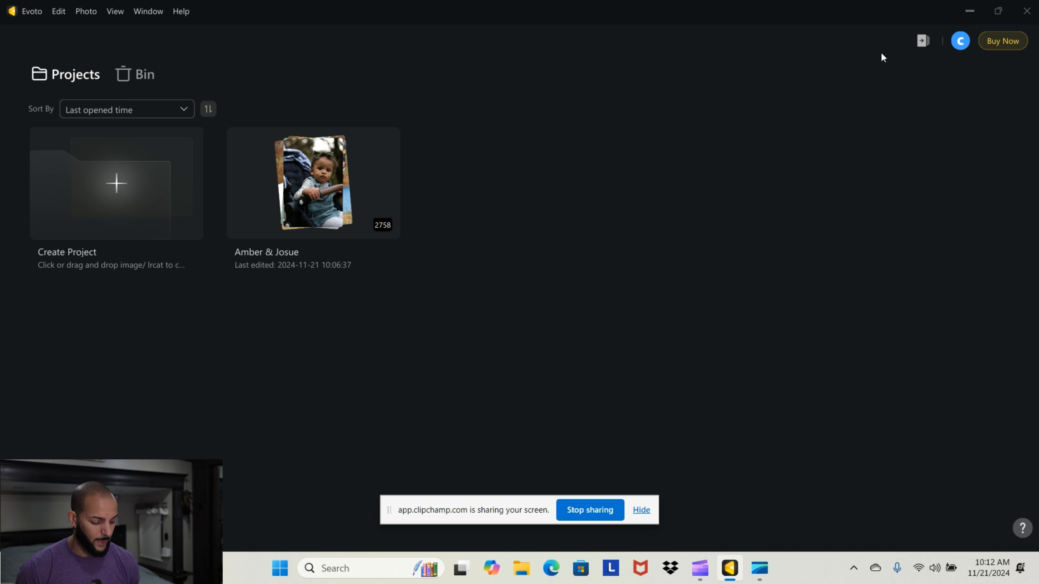
- Open the Evoto payment options page and compare the credit prices of the Top-Up Pack and Annual Subscription Plan
{"action": "left_click", "coordinate": [1005, 44]}
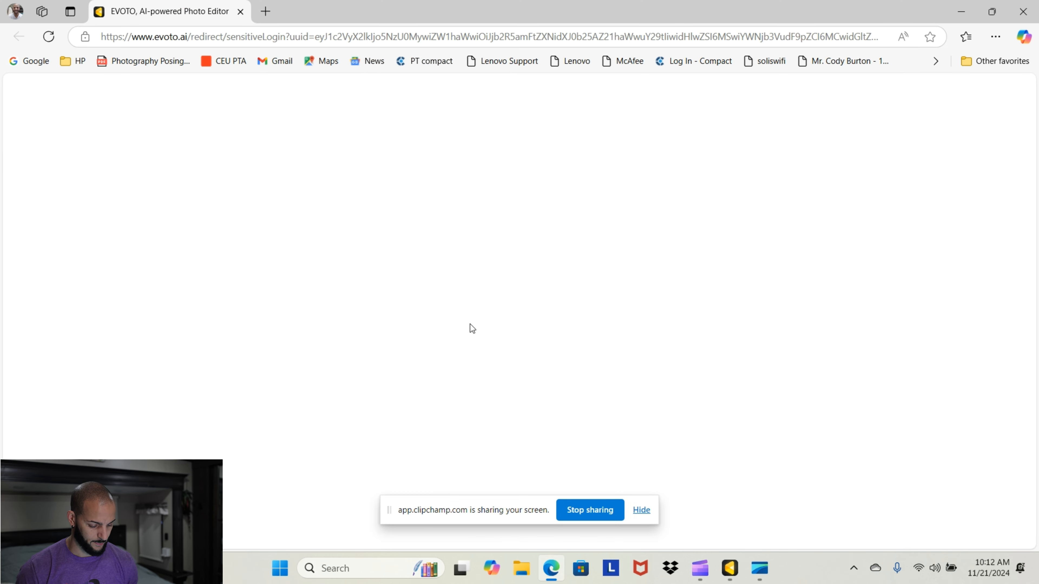
{"action": "left_click", "coordinate": [641, 510]}
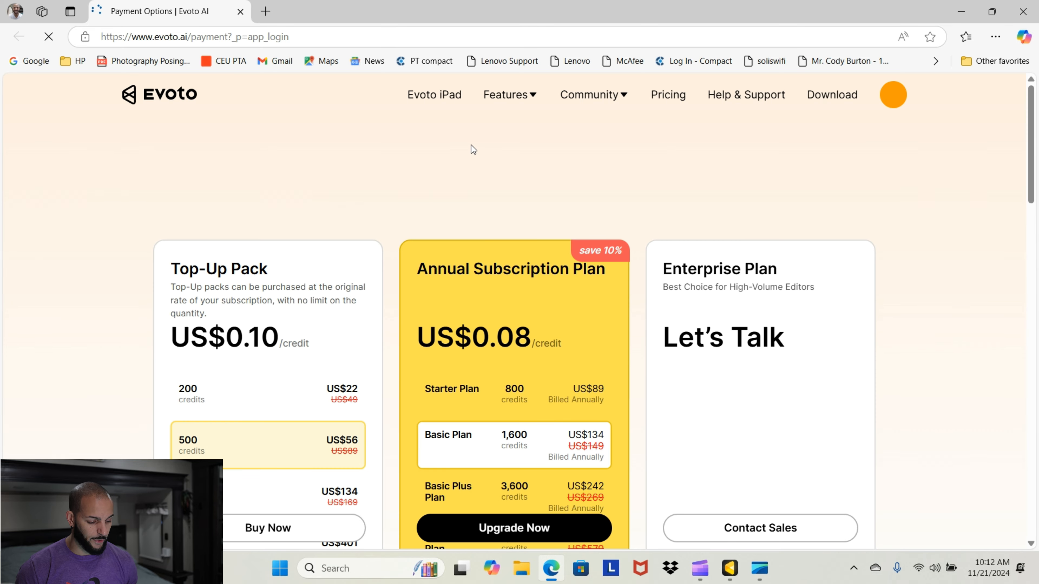
{"action": "scroll", "coordinate": [558, 211], "scroll_direction": "down", "scroll_amount": 3}
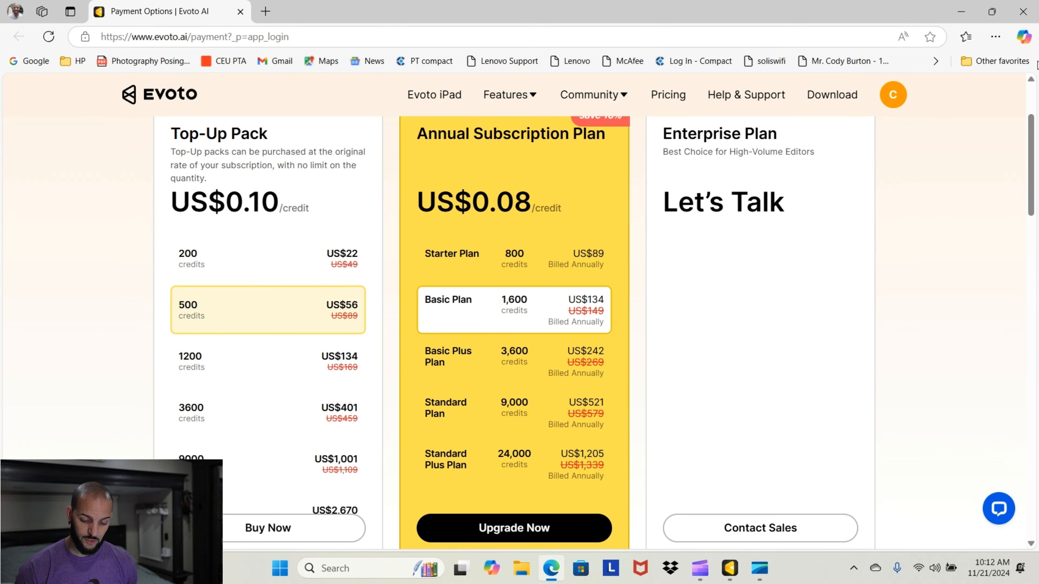
{"action": "mouse_move", "coordinate": [1030, 144]}
{"action": "left_mouse_down"}
{"action": "mouse_move", "coordinate": [1032, 156]}
{"action": "mouse_move", "coordinate": [1032, 144]}
{"action": "left_mouse_up"}
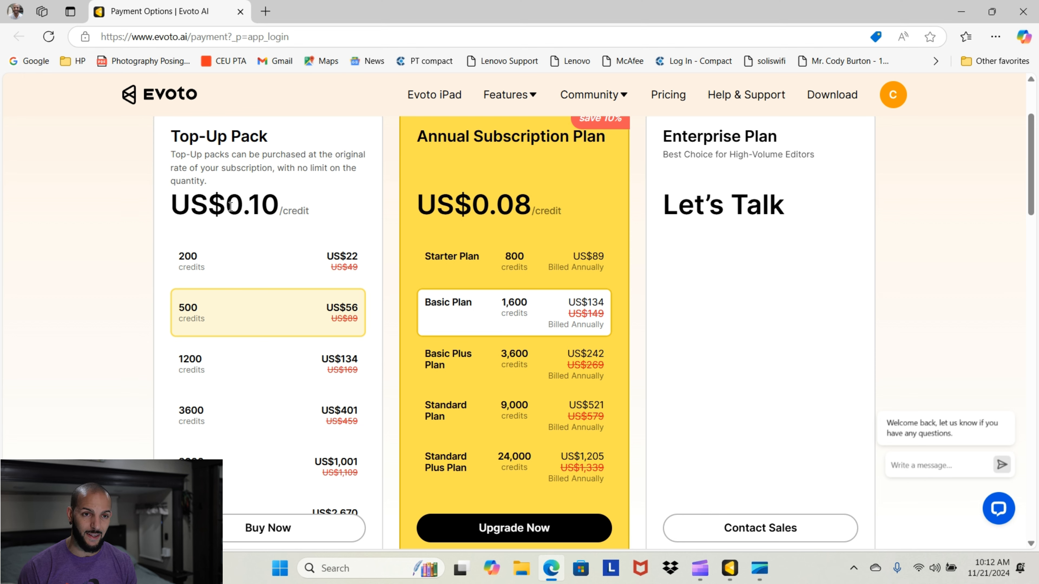
{"action": "scroll", "coordinate": [429, 232], "scroll_direction": "down", "scroll_amount": 5}
{"action": "scroll", "coordinate": [429, 233], "scroll_direction": "up", "scroll_amount": 3}
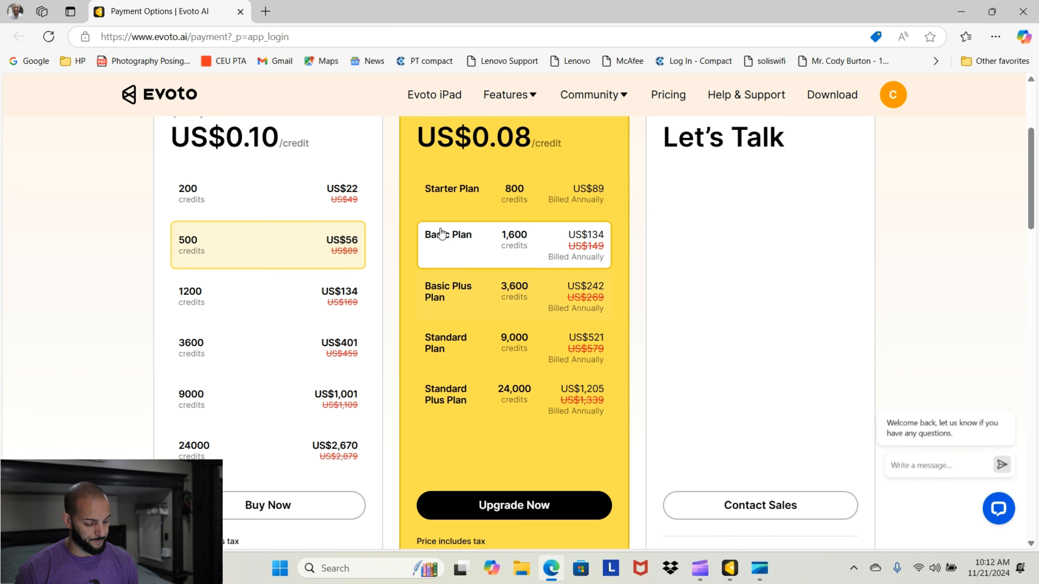
- Review what each payment plan includes and how its credit packages are priced
{"action": "scroll", "coordinate": [443, 234], "scroll_direction": "down", "scroll_amount": 8}
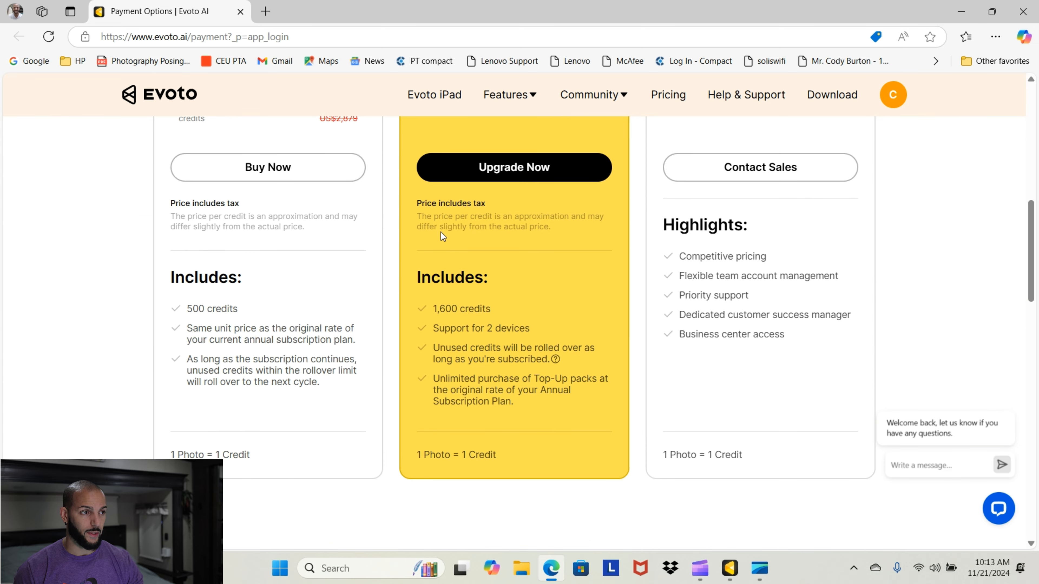
{"action": "scroll", "coordinate": [291, 214], "scroll_direction": "up", "scroll_amount": 5}
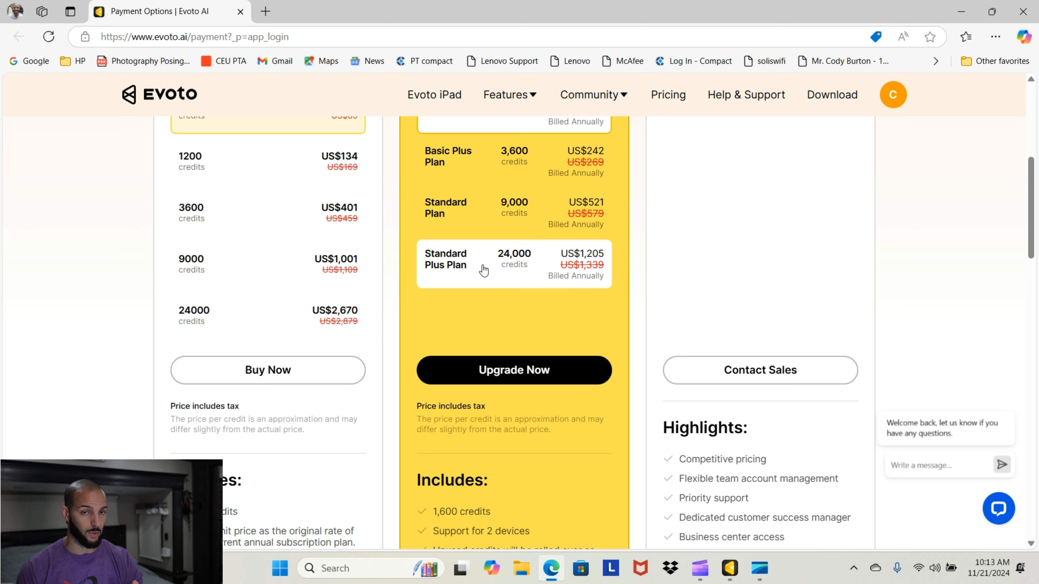
{"action": "scroll", "coordinate": [522, 272], "scroll_direction": "down", "scroll_amount": 5}
{"action": "scroll", "coordinate": [521, 266], "scroll_direction": "down", "scroll_amount": 2}
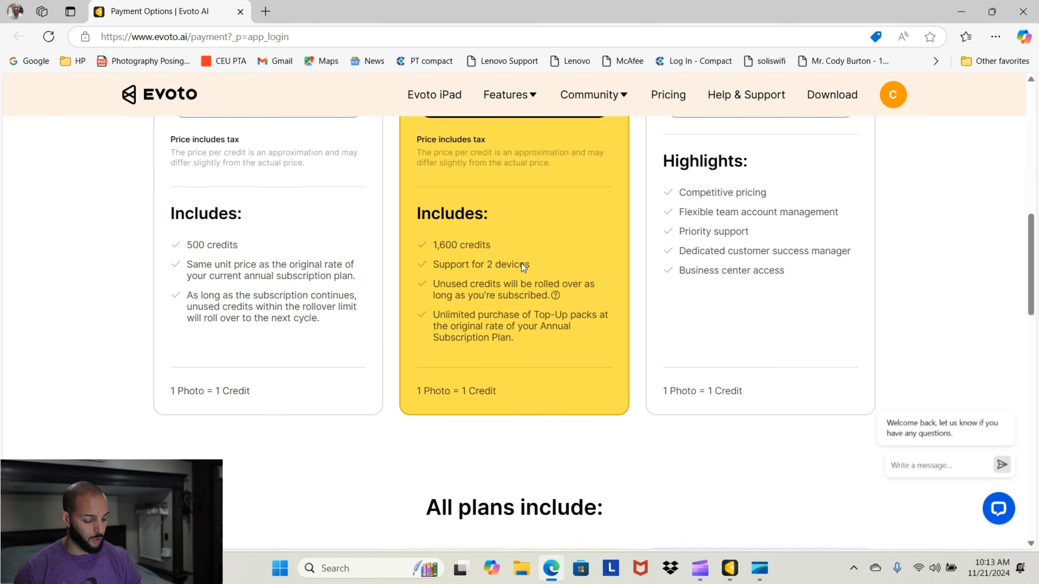
{"action": "scroll", "coordinate": [524, 286], "scroll_direction": "up", "scroll_amount": 10}
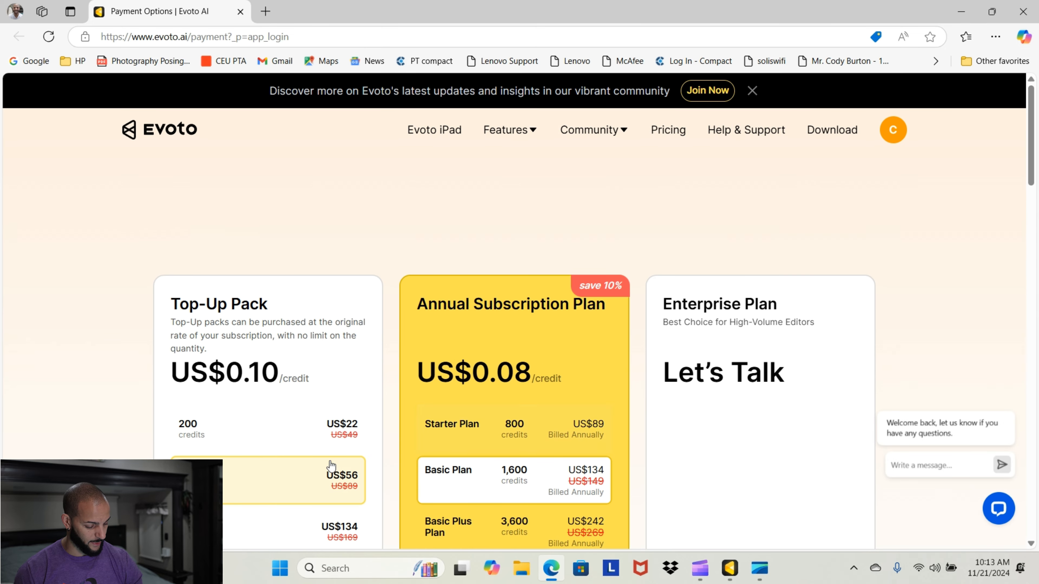
{"action": "scroll", "coordinate": [277, 406], "scroll_direction": "down", "scroll_amount": 1}
{"action": "scroll", "coordinate": [277, 406], "scroll_direction": "down", "scroll_amount": 5}
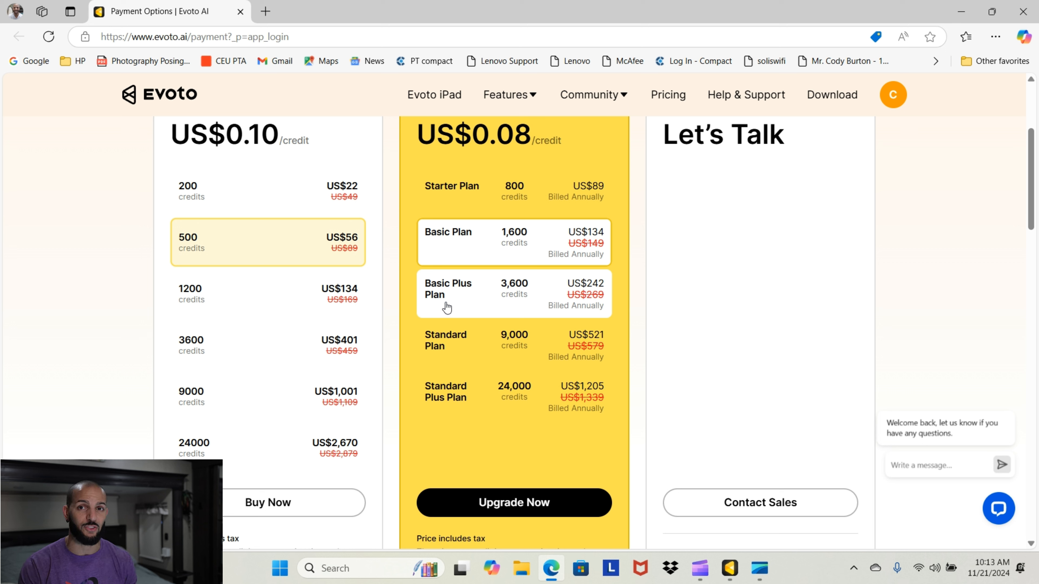
- Look over the features shared by all plans and the payment FAQs, and close the browser to return to Evoto
{"action": "scroll", "coordinate": [544, 345], "scroll_direction": "down", "scroll_amount": 10}
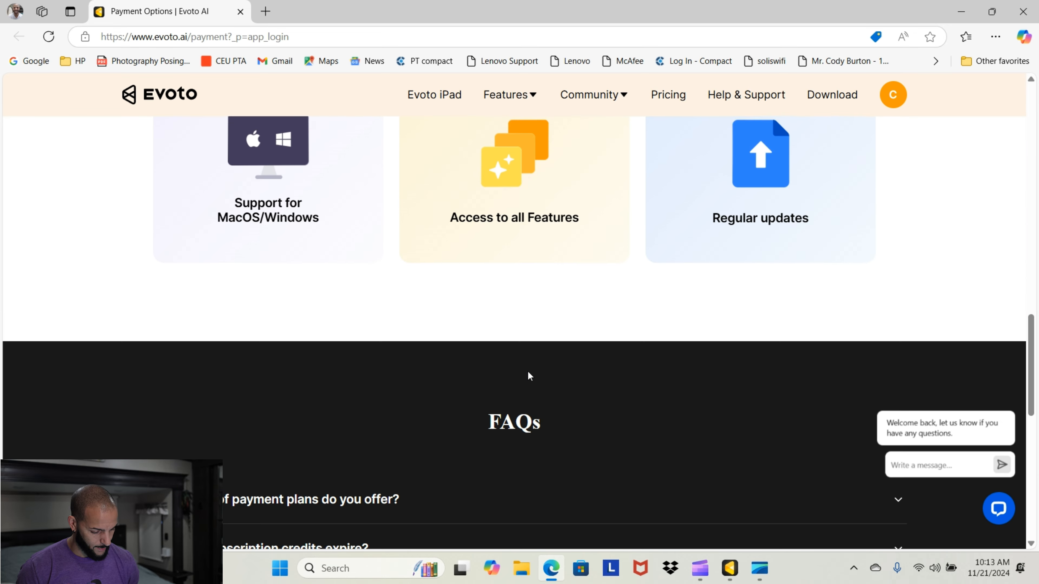
{"action": "scroll", "coordinate": [527, 371], "scroll_direction": "up", "scroll_amount": 3}
{"action": "scroll", "coordinate": [533, 374], "scroll_direction": "down", "scroll_amount": 3}
{"action": "scroll", "coordinate": [535, 372], "scroll_direction": "down", "scroll_amount": 6}
{"action": "scroll", "coordinate": [535, 370], "scroll_direction": "up", "scroll_amount": 1}
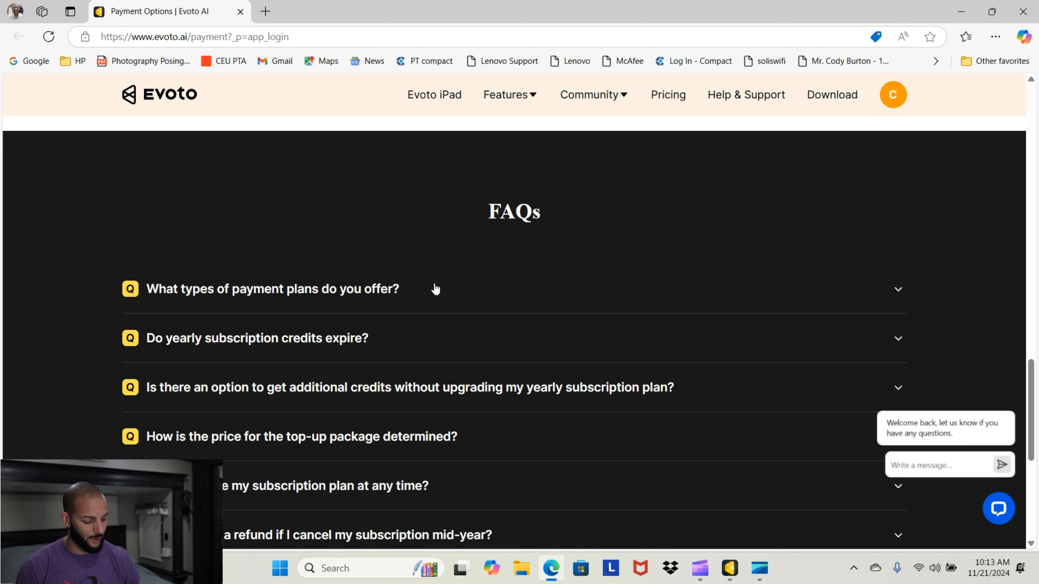
{"action": "scroll", "coordinate": [547, 256], "scroll_direction": "up", "scroll_amount": 15}
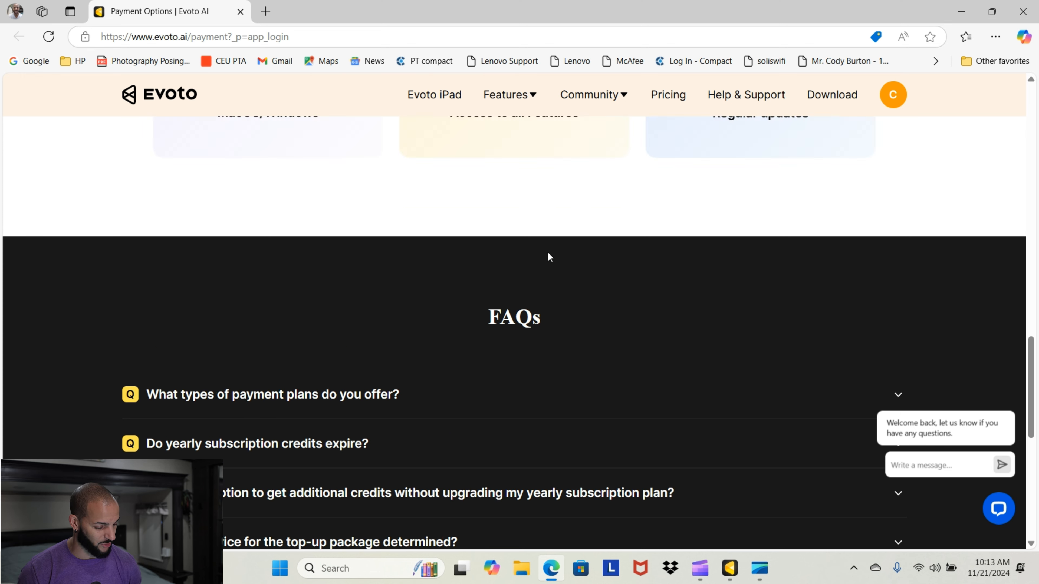
{"action": "left_click", "coordinate": [1026, 12]}
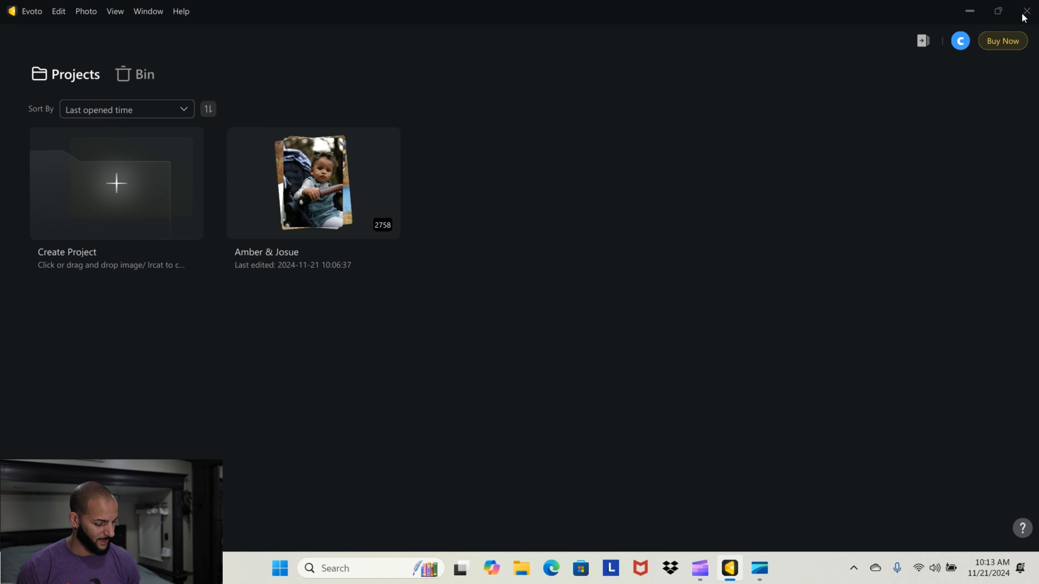
- Create a new project named "here" and return to the projects overview
{"action": "left_click", "coordinate": [131, 187]}
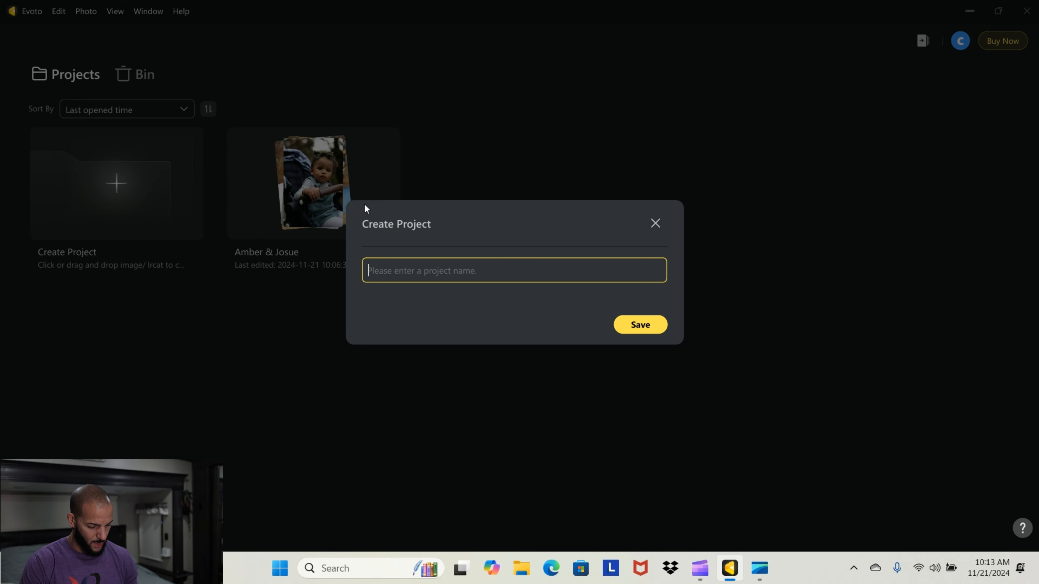
{"action": "type", "text": "here"}
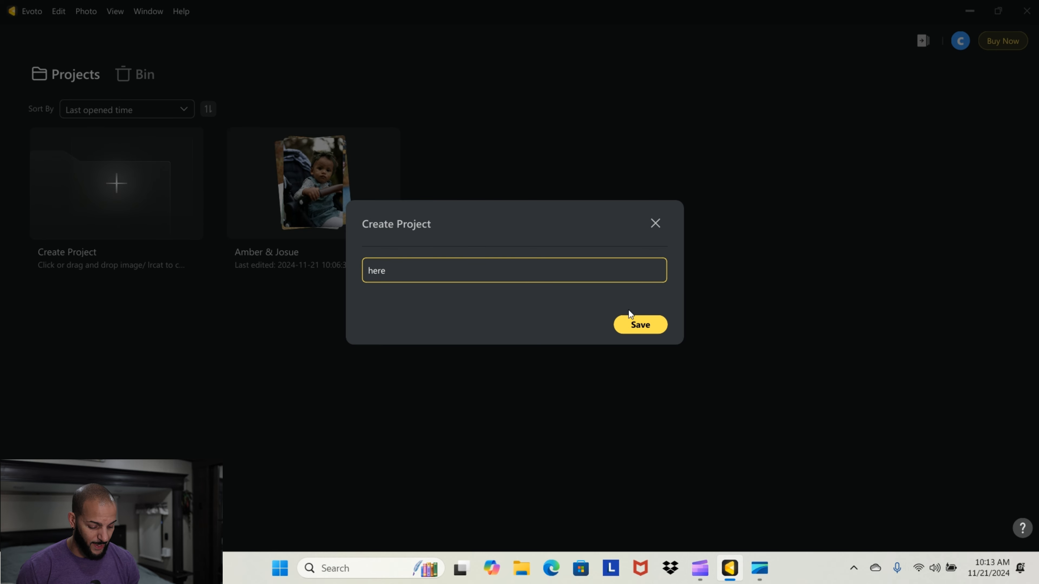
{"action": "left_click", "coordinate": [640, 325]}
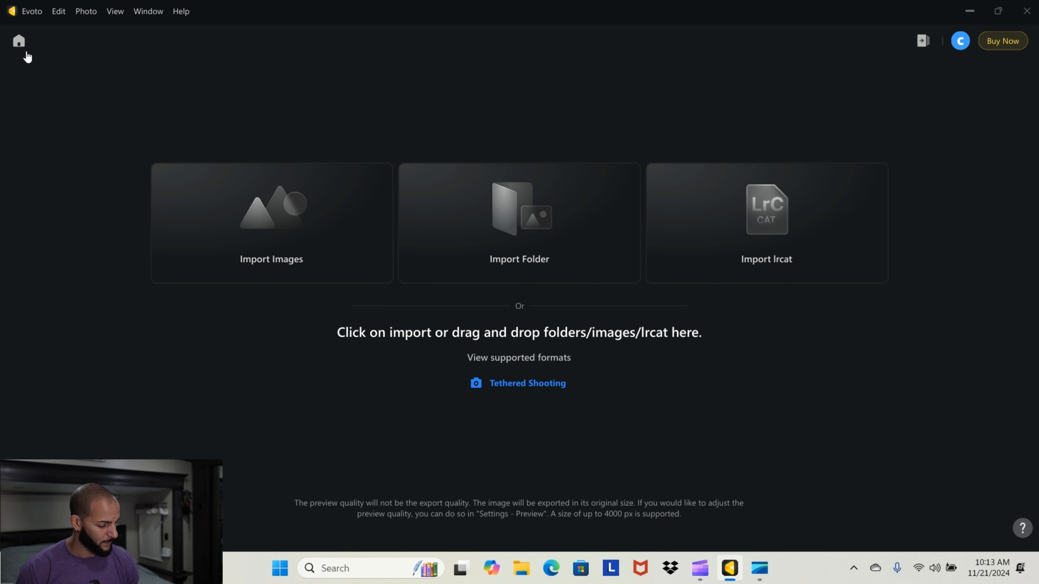
{"action": "left_click", "coordinate": [20, 42]}
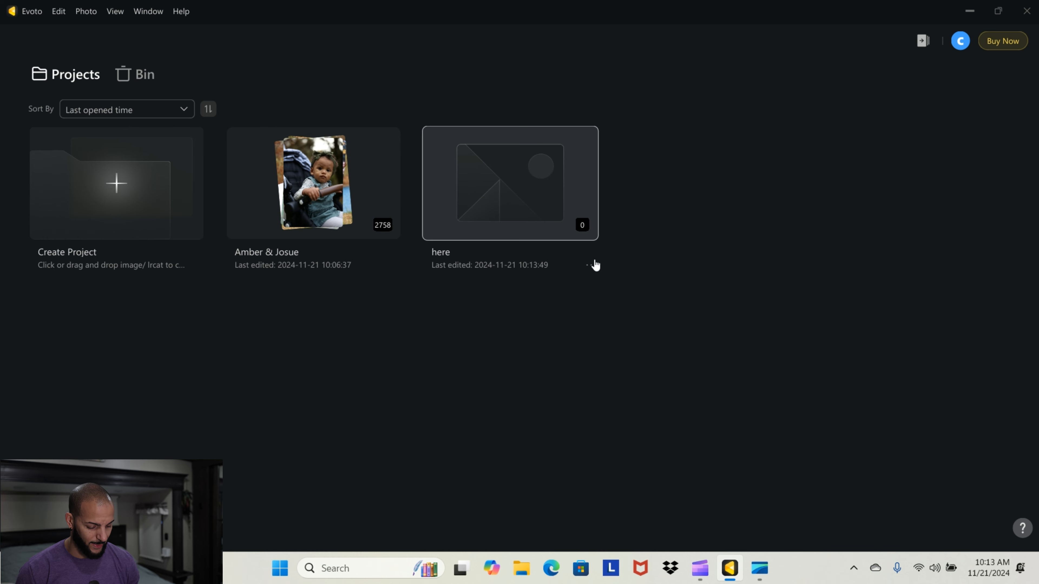
- Delete the empty project "here", moving it to the recycle bin
{"action": "left_click", "coordinate": [592, 265]}
{"action": "left_click", "coordinate": [622, 304]}
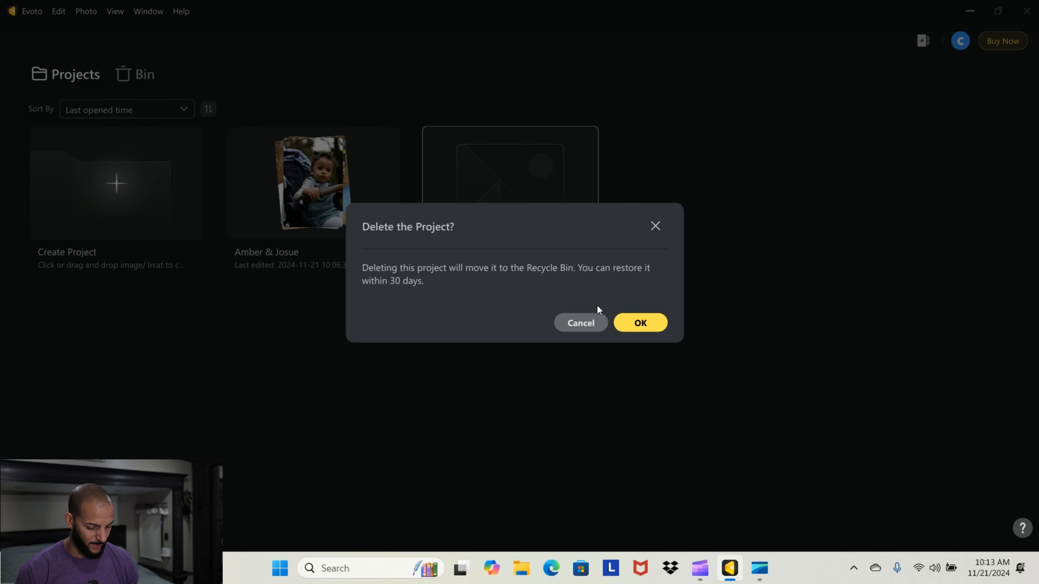
{"action": "left_click", "coordinate": [634, 323]}
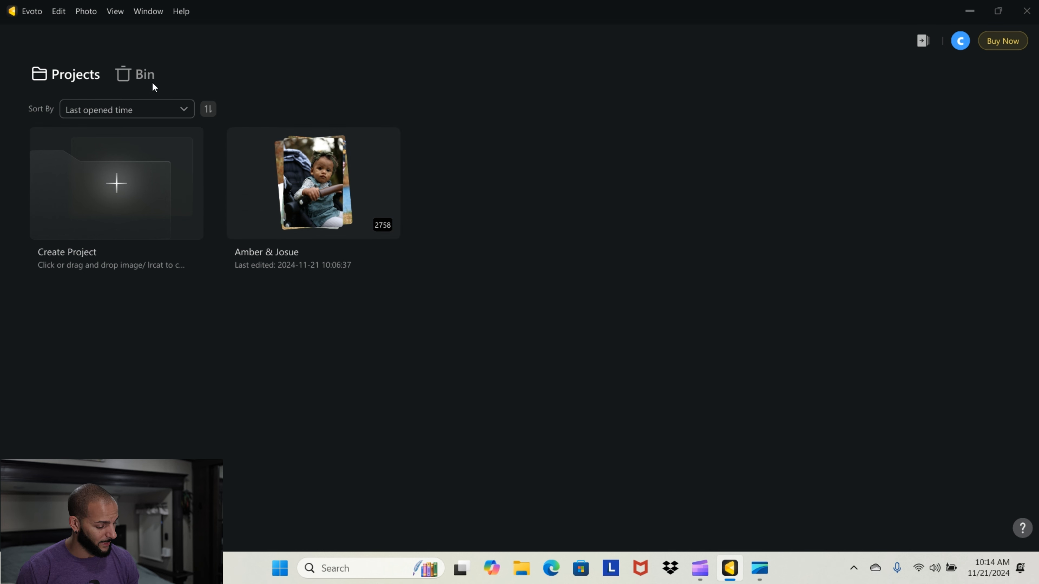
- Empty the recycle bin to remove the deleted project permanently, and return to the projects overview
{"action": "left_click", "coordinate": [142, 75]}
{"action": "mouse_move", "coordinate": [177, 195]}
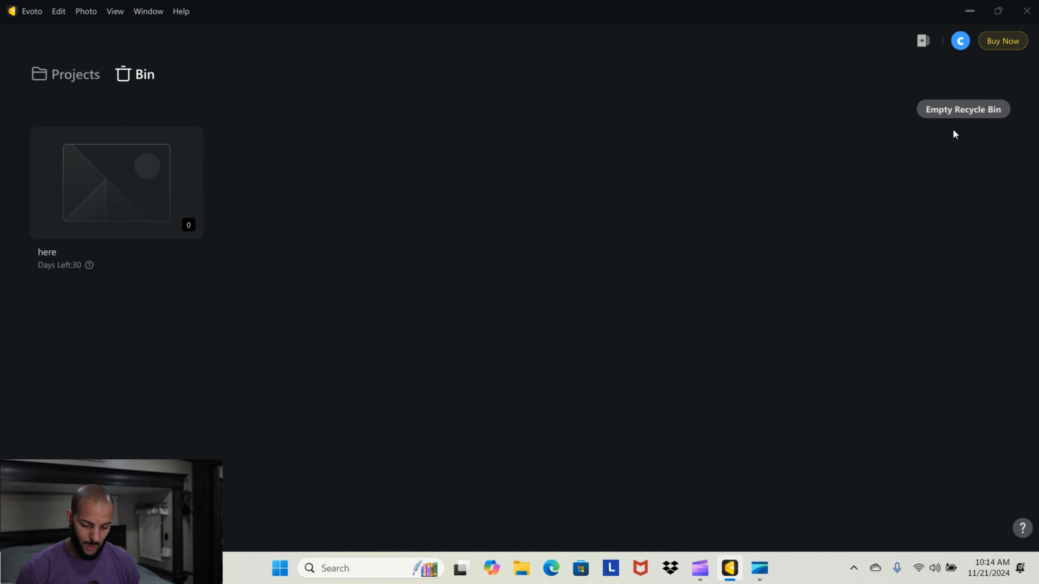
{"action": "left_click", "coordinate": [968, 115]}
{"action": "left_click", "coordinate": [640, 328]}
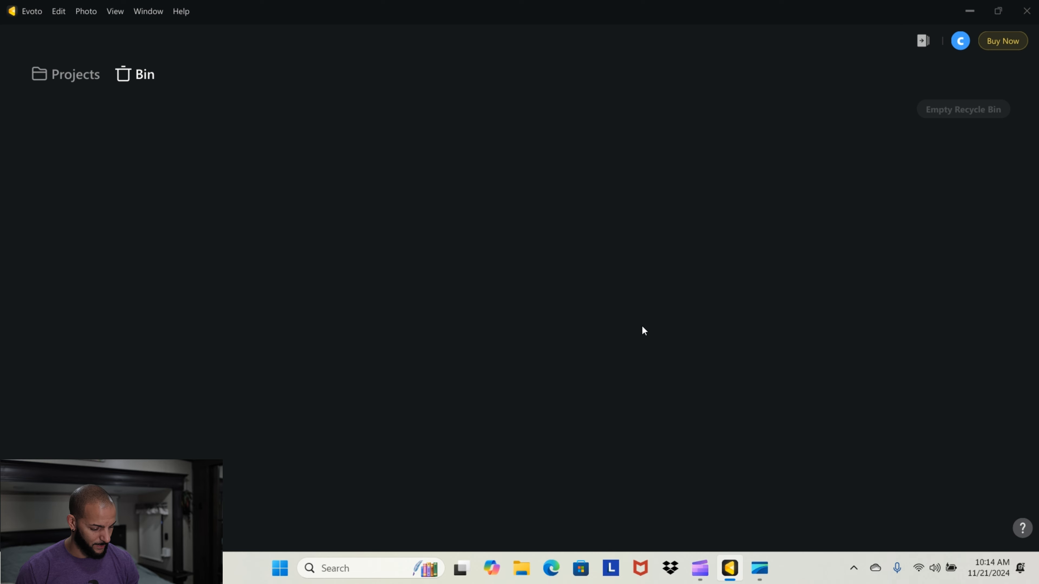
{"action": "left_click", "coordinate": [48, 77]}
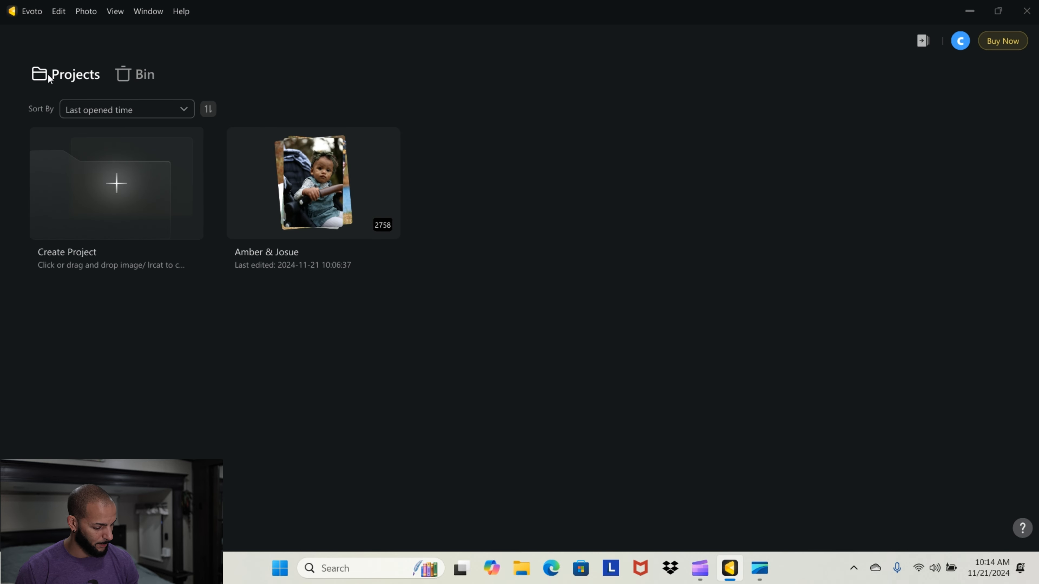
- Open the existing family photo project in the editor with the Color Adjustments panel hidden
{"action": "left_click", "coordinate": [304, 200]}
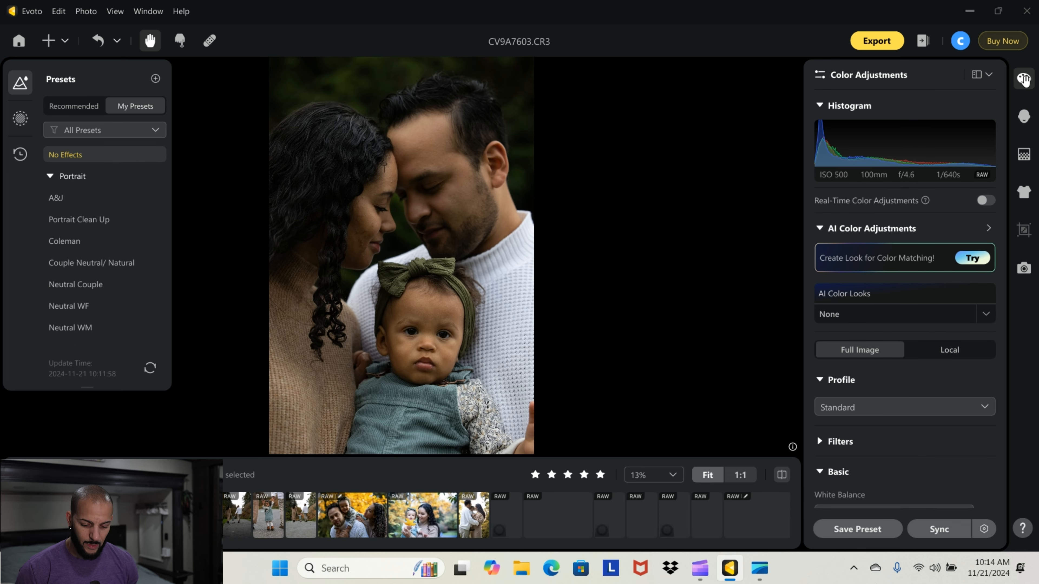
{"action": "left_click", "coordinate": [1024, 79]}
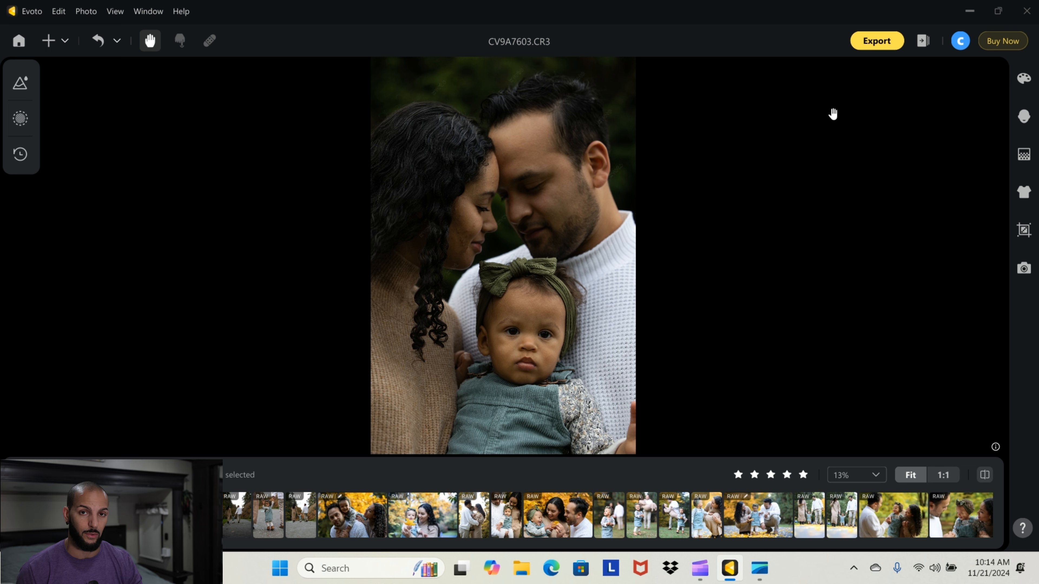
{"action": "left_click", "coordinate": [19, 41]}
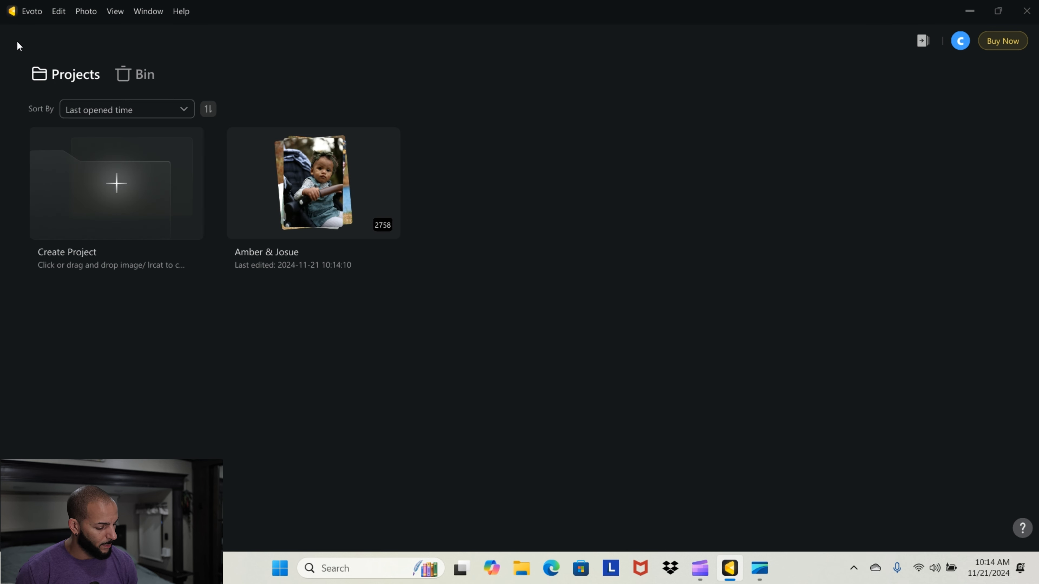
{"action": "left_click", "coordinate": [336, 178]}
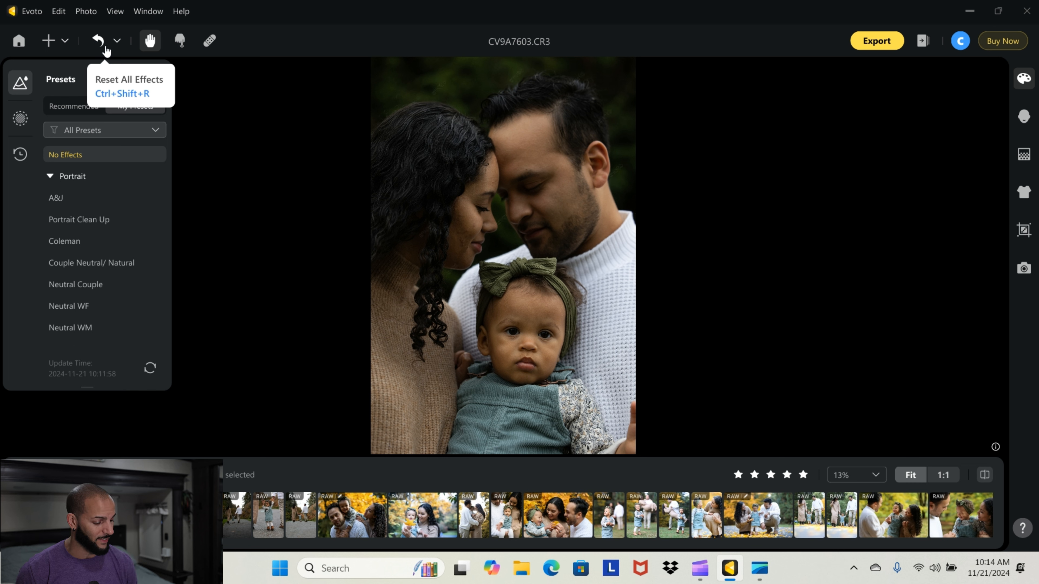
{"action": "left_click", "coordinate": [119, 41]}
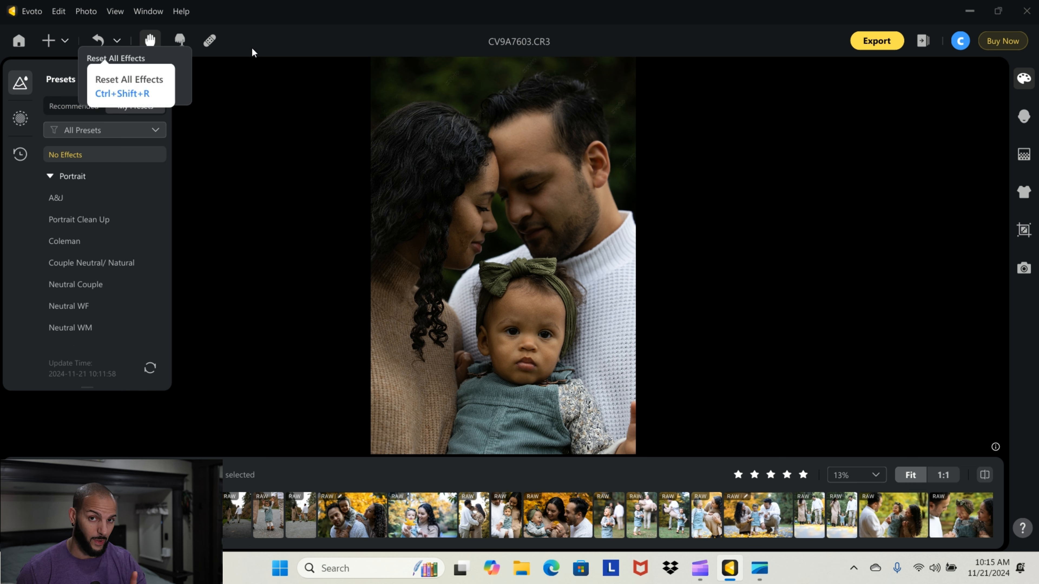
{"action": "left_click", "coordinate": [285, 124]}
- Reposition the family portrait CV9A7603.CR3 slightly in the viewer with the Hand tool
{"action": "left_click", "coordinate": [150, 40]}
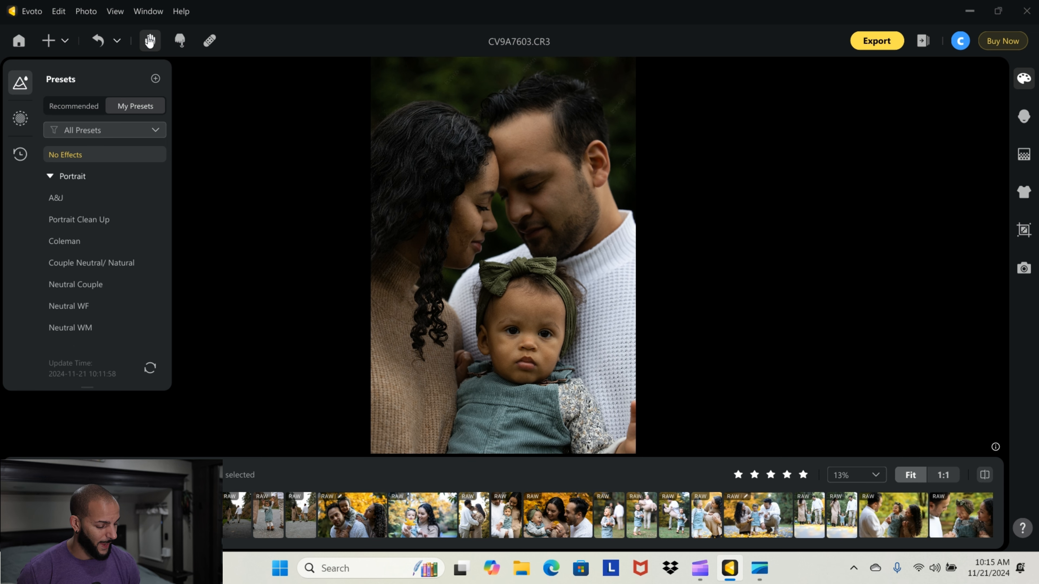
{"action": "left_click", "coordinate": [150, 41]}
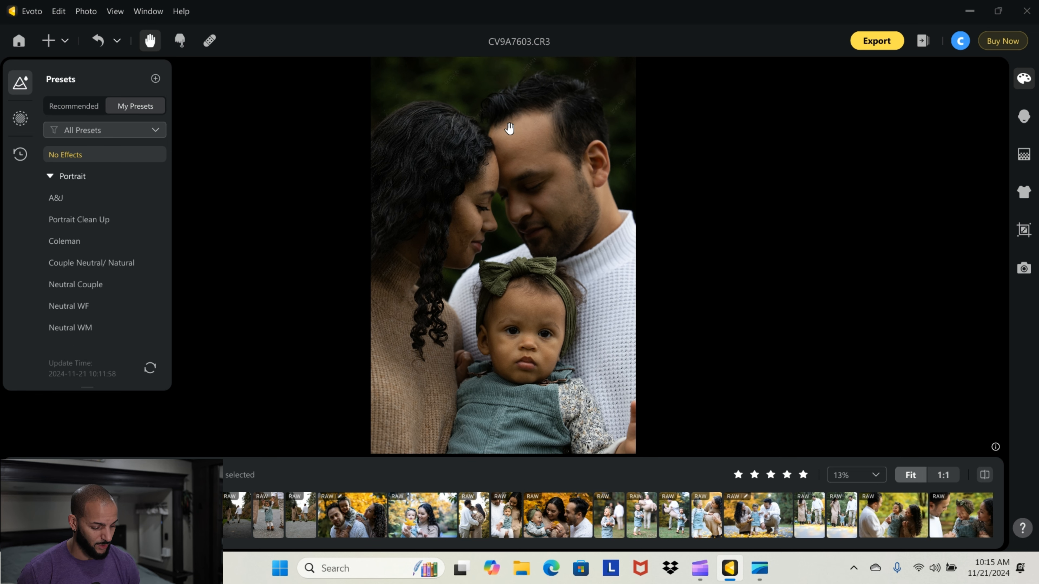
{"action": "left_click_drag", "start_coordinate": [509, 129], "coordinate": [529, 171]}
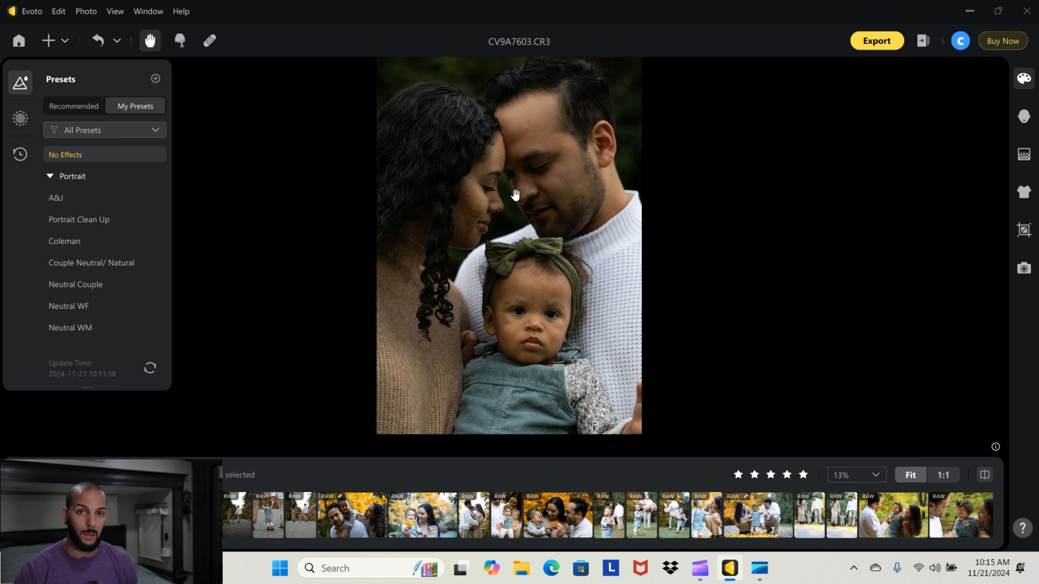
{"action": "left_click", "coordinate": [150, 41]}
- Retouch the man's sweater collar in Liquify with the Forward Warp Tool at size 100, density 25 and pressure 25, and apply it
{"action": "left_click", "coordinate": [179, 45]}
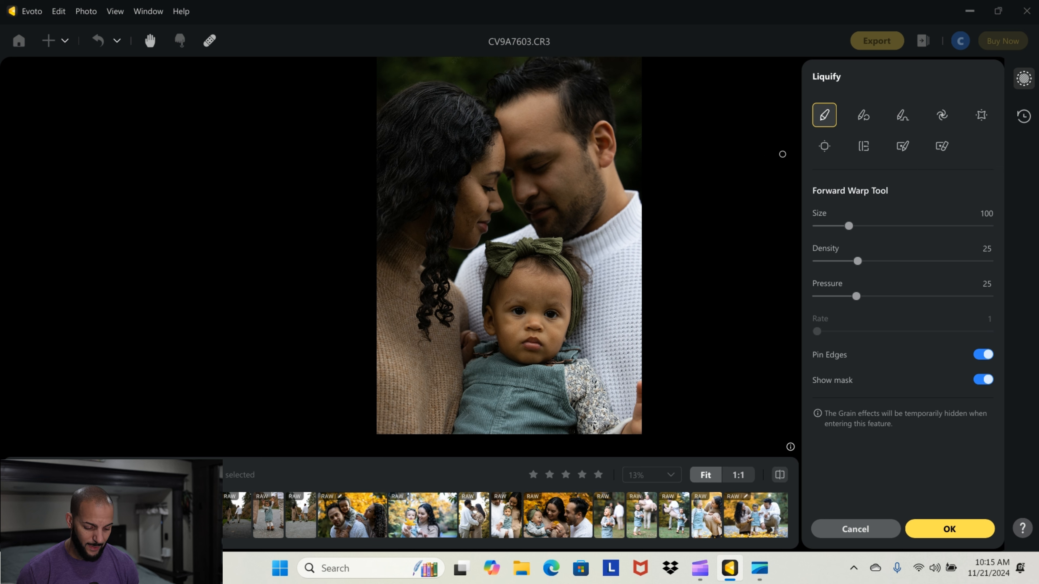
{"action": "key", "text": "ctrl+equal"}
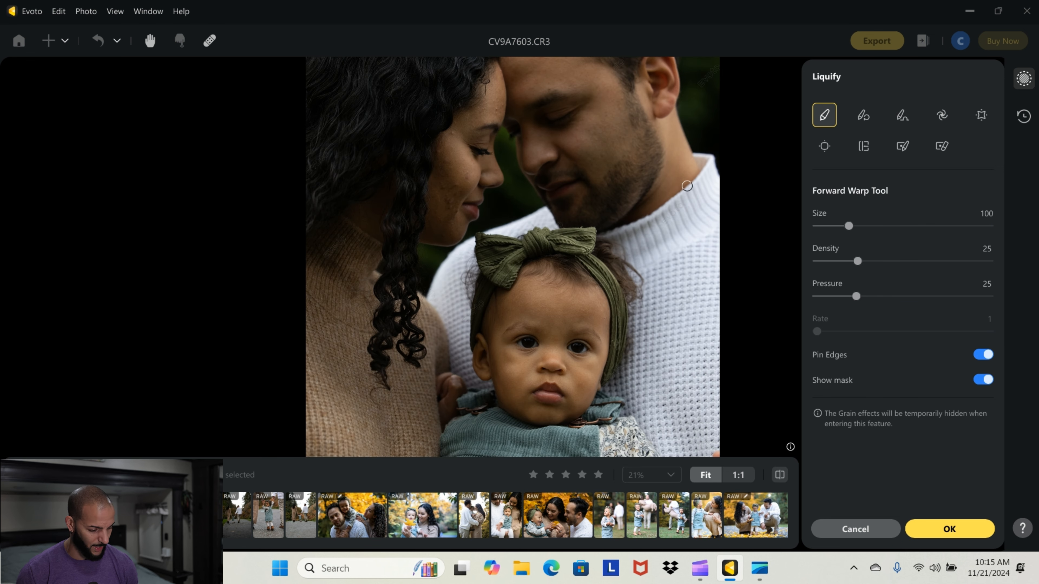
{"action": "left_click", "coordinate": [149, 42]}
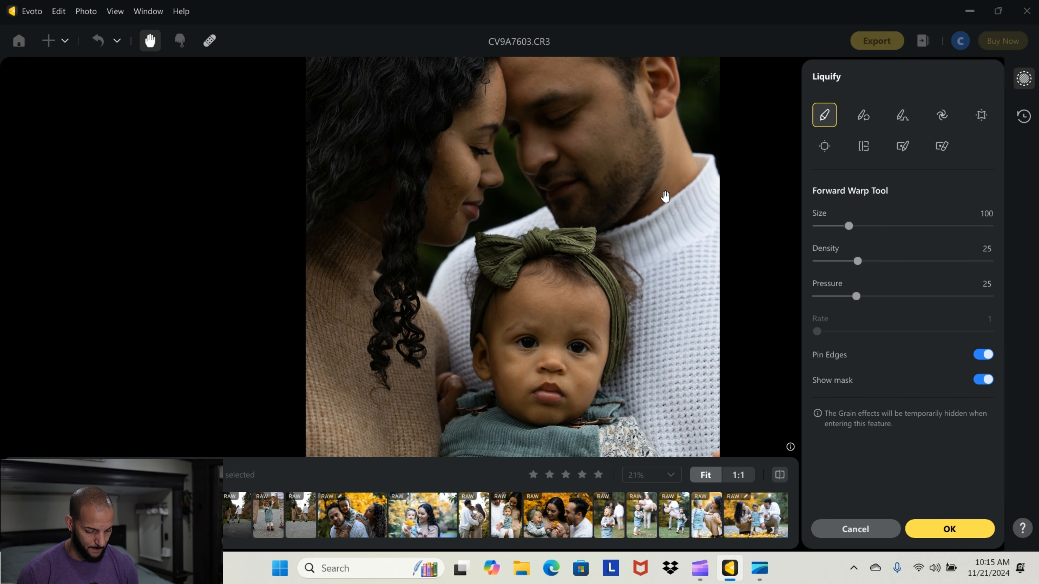
{"action": "scroll", "coordinate": [552, 232], "scroll_direction": "up", "scroll_amount": 3}
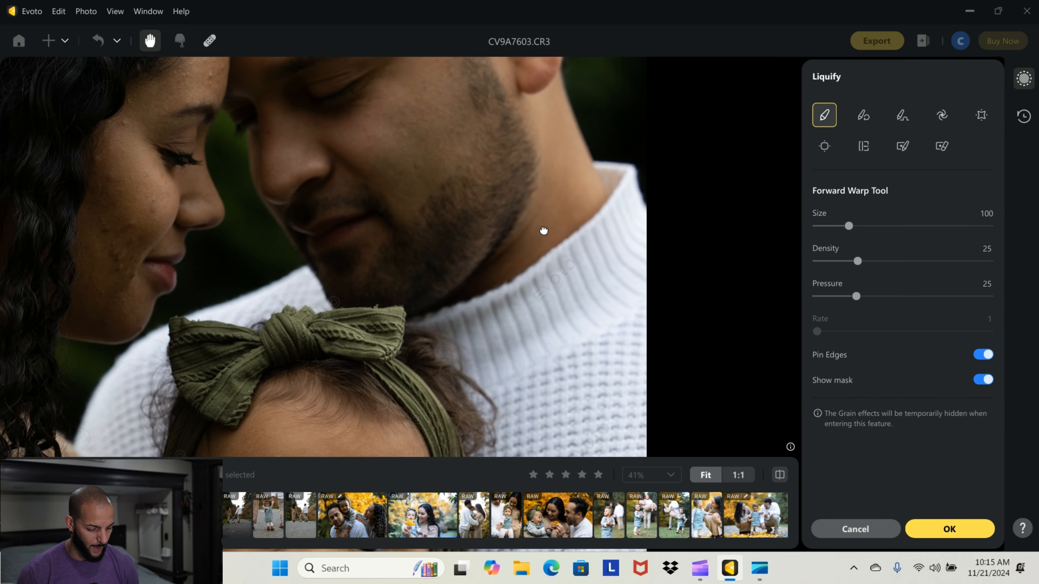
{"action": "left_click_drag", "start_coordinate": [544, 230], "coordinate": [484, 270]}
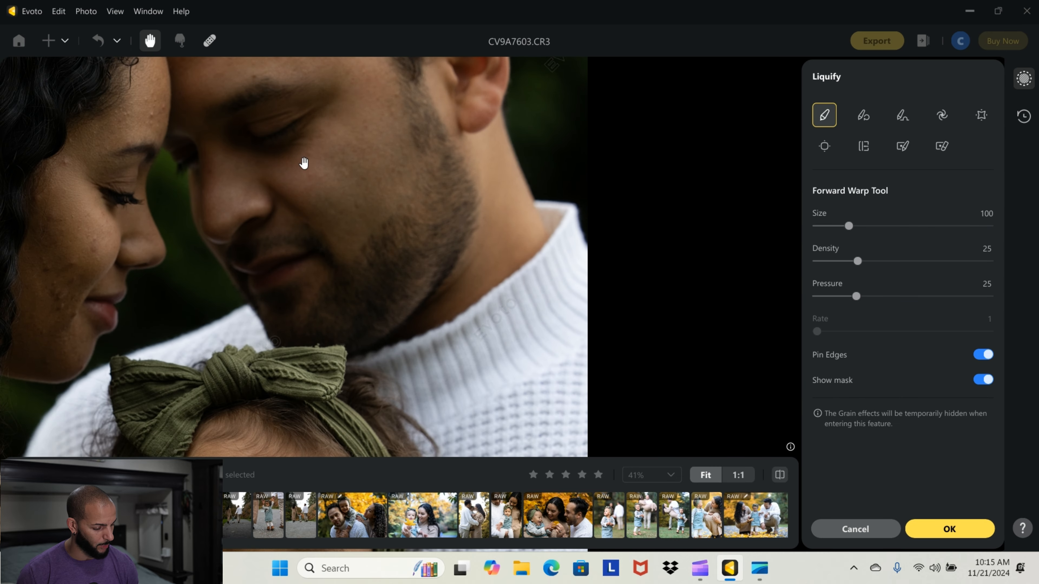
{"action": "left_click", "coordinate": [153, 45]}
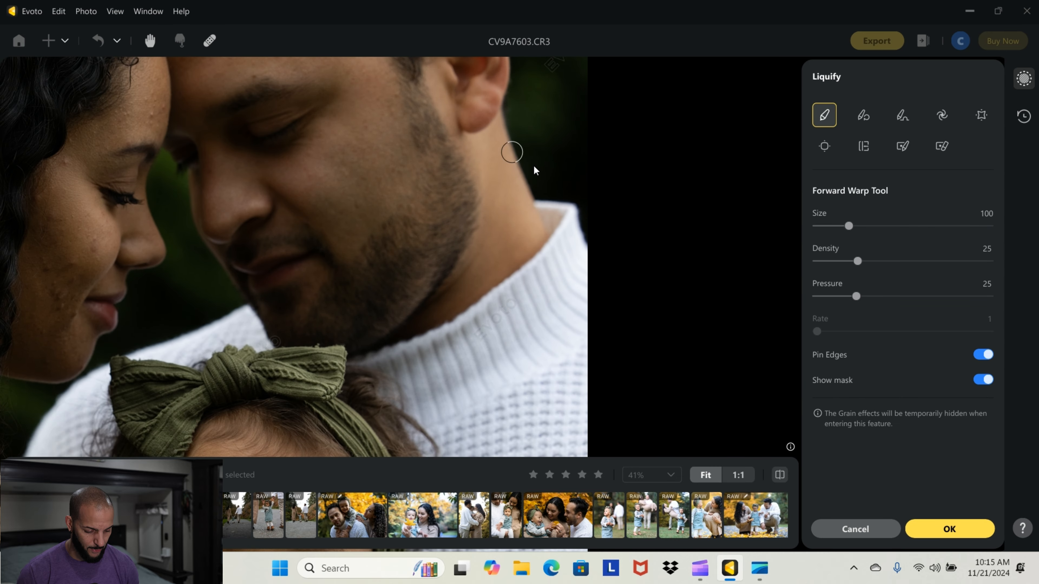
{"action": "left_click", "coordinate": [573, 205]}
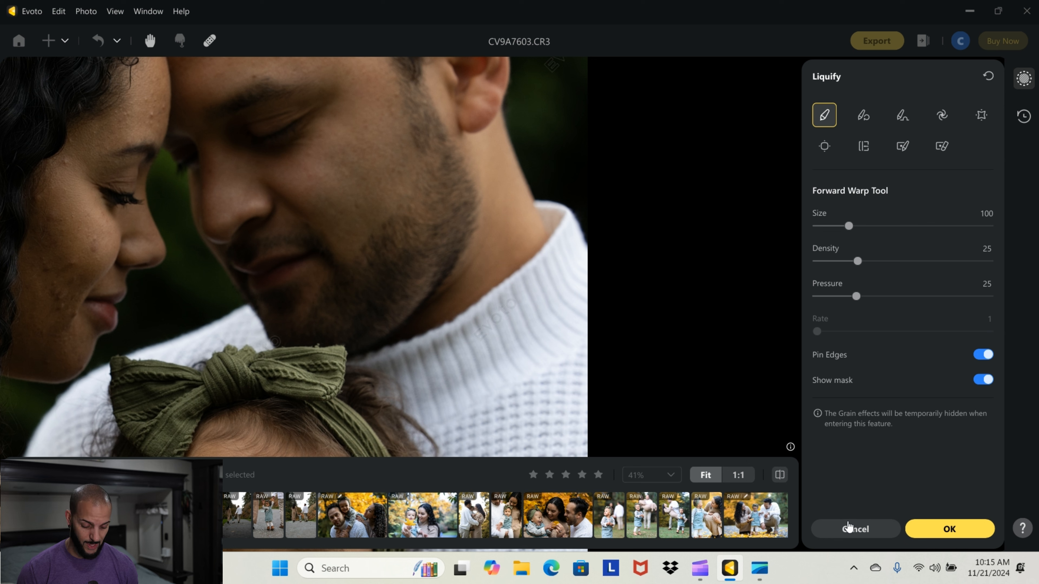
{"action": "left_click", "coordinate": [943, 527]}
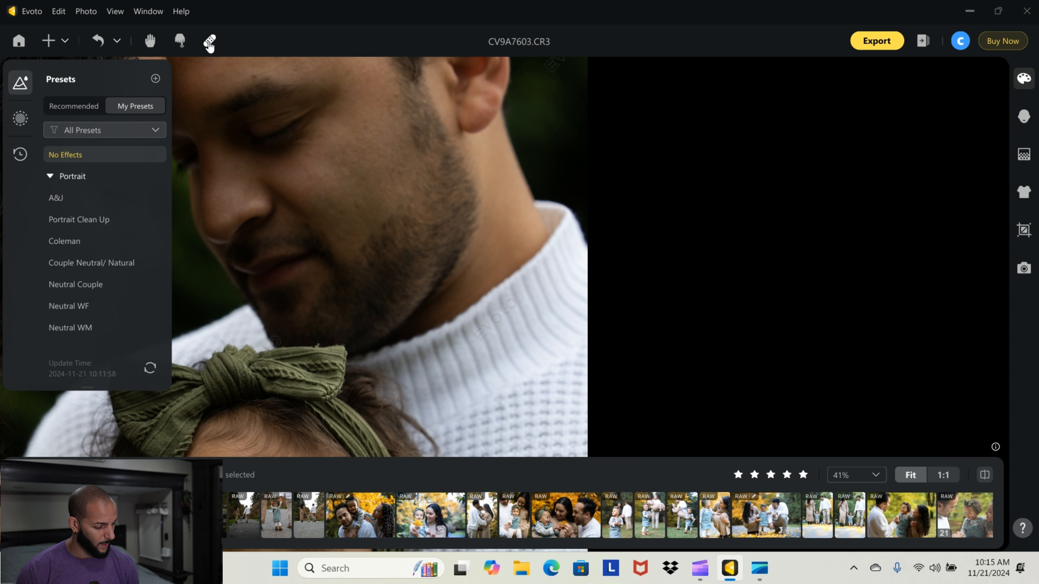
- Heal the blemishes on the woman's cheek with the Spot Healing Brush Tool at size 7.9 and hardness 100
{"action": "left_click", "coordinate": [209, 41]}
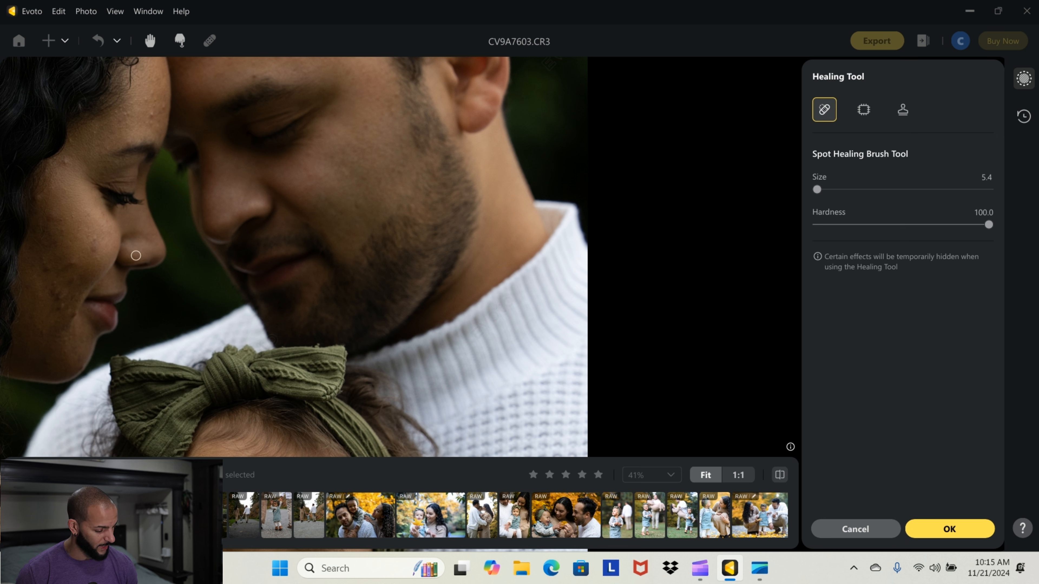
{"action": "left_click", "coordinate": [66, 160]}
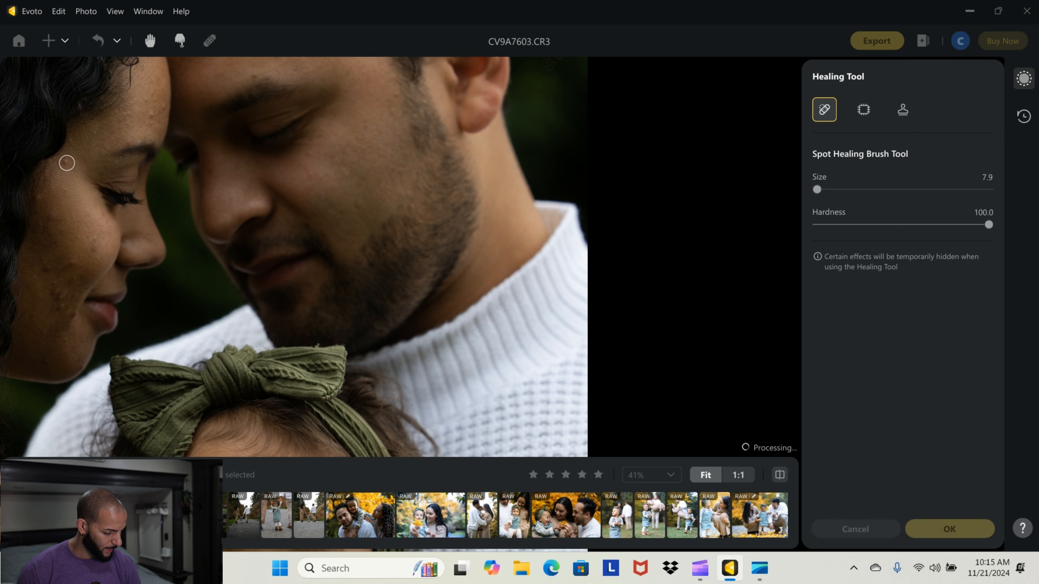
{"action": "left_click", "coordinate": [47, 264]}
{"action": "left_click", "coordinate": [43, 260]}
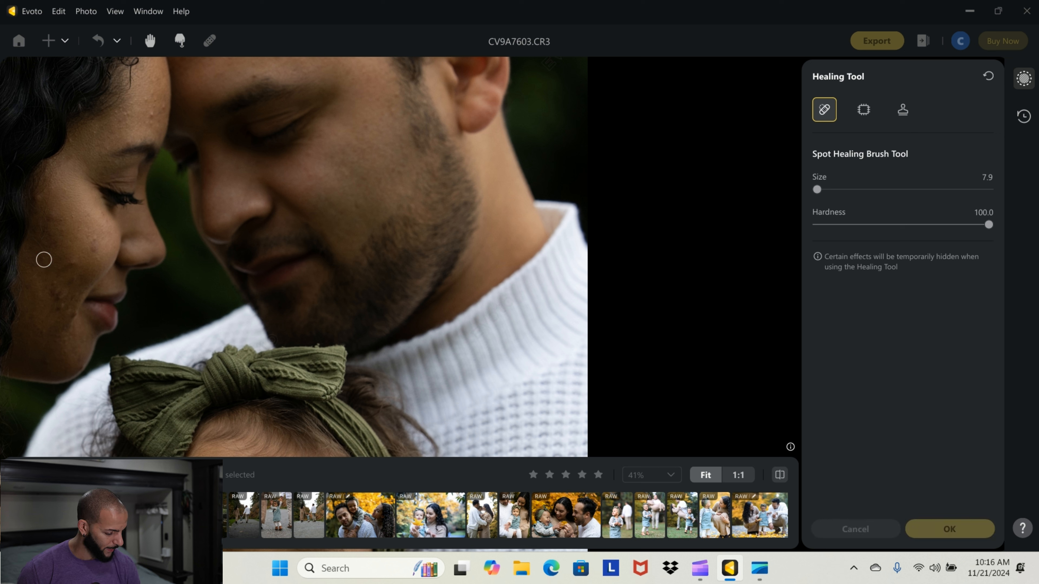
{"action": "left_click", "coordinate": [76, 261]}
{"action": "left_click", "coordinate": [94, 250]}
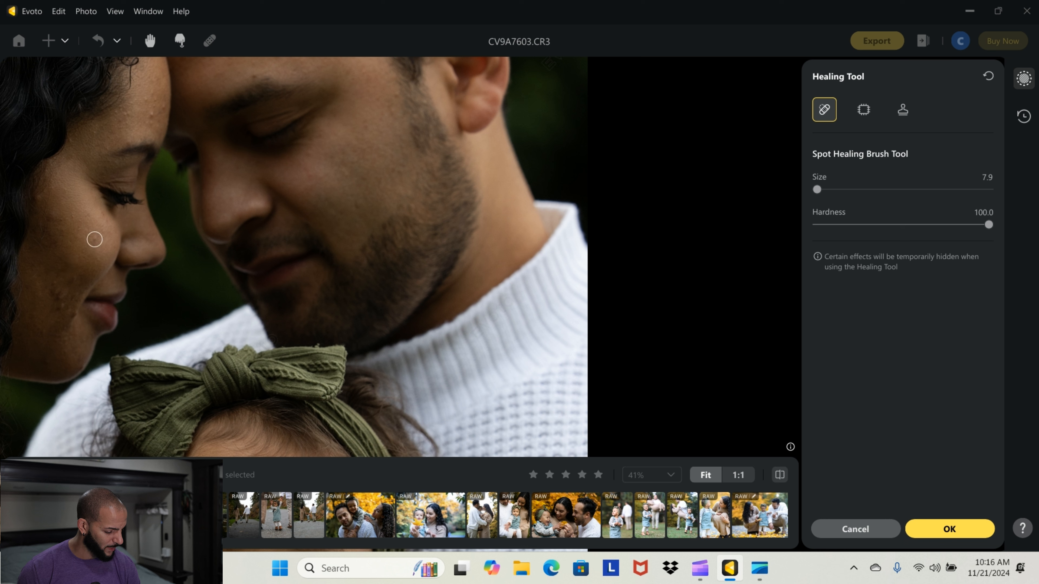
{"action": "left_click", "coordinate": [95, 239]}
{"action": "left_click", "coordinate": [54, 288]}
{"action": "left_click", "coordinate": [62, 307]}
{"action": "left_click", "coordinate": [69, 280]}
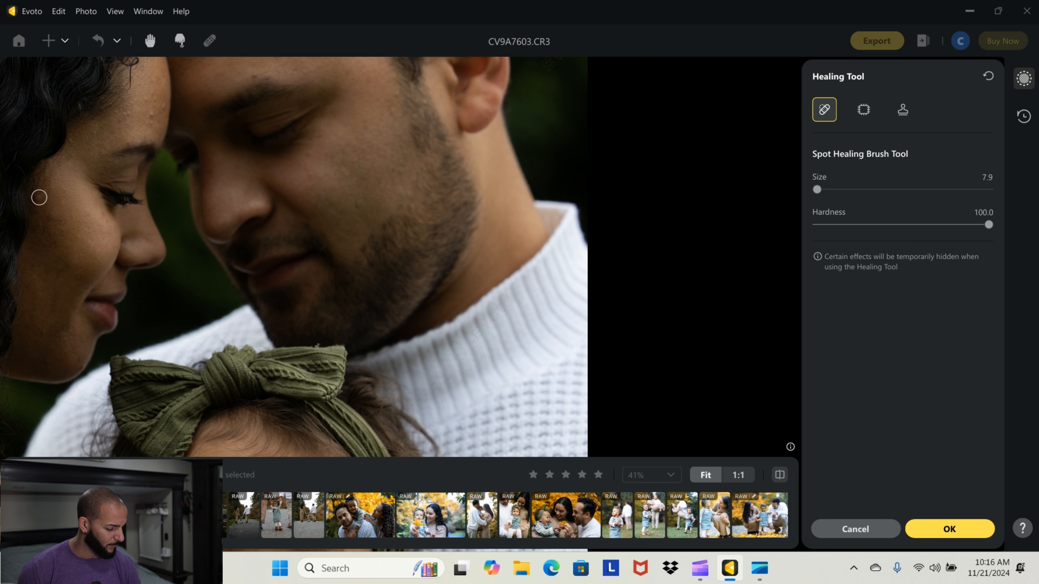
- Heal the remaining spots on the woman's temple, forehead and chin with the Spot Healing Brush
{"action": "left_click", "coordinate": [40, 197]}
{"action": "left_click", "coordinate": [151, 113]}
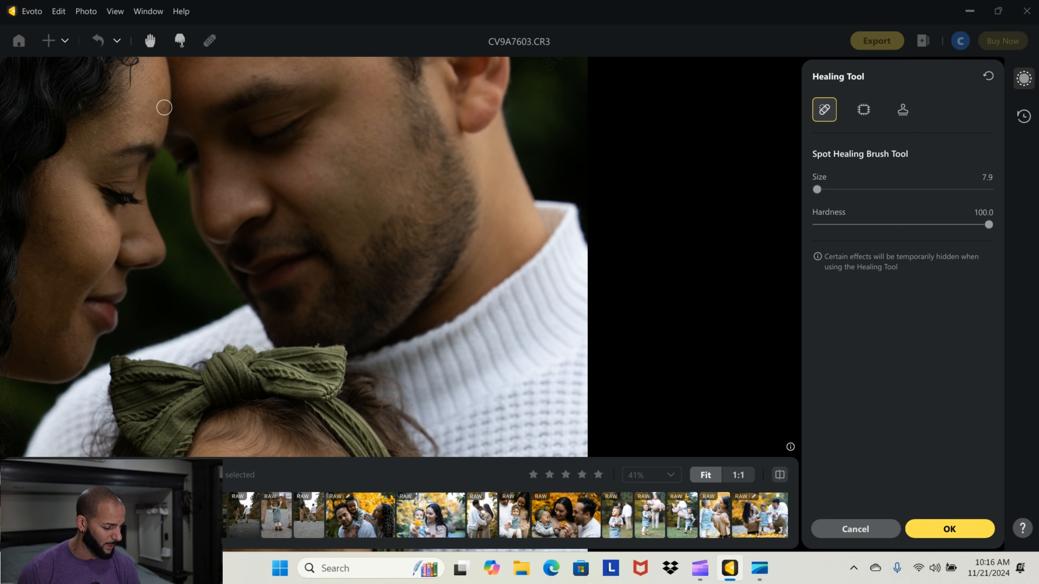
{"action": "left_click", "coordinate": [145, 125]}
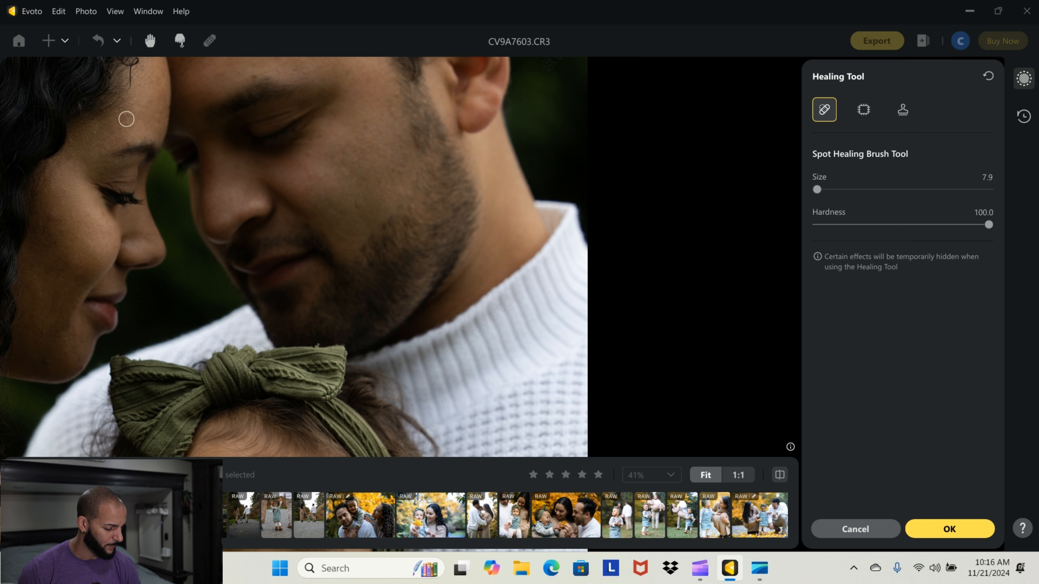
{"action": "left_click", "coordinate": [51, 216]}
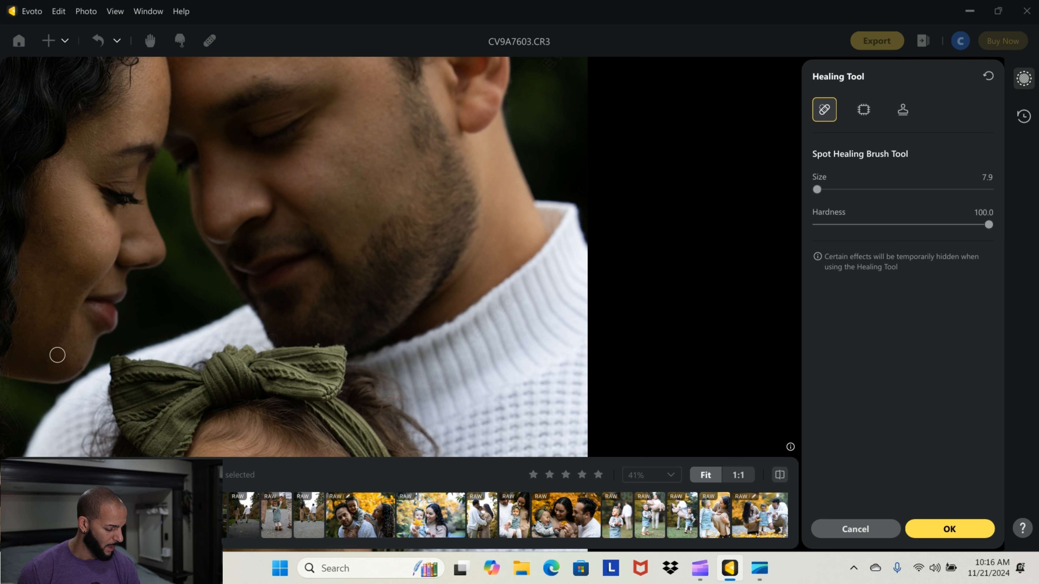
{"action": "left_click", "coordinate": [48, 360]}
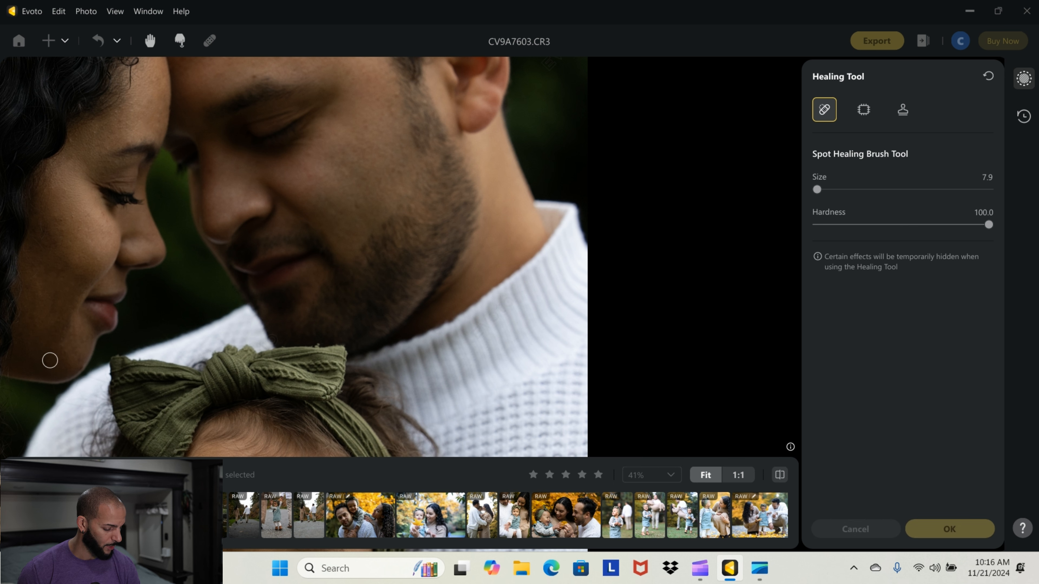
- Fit the whole portrait in the view and discard all the healing edits
{"action": "left_click", "coordinate": [712, 475]}
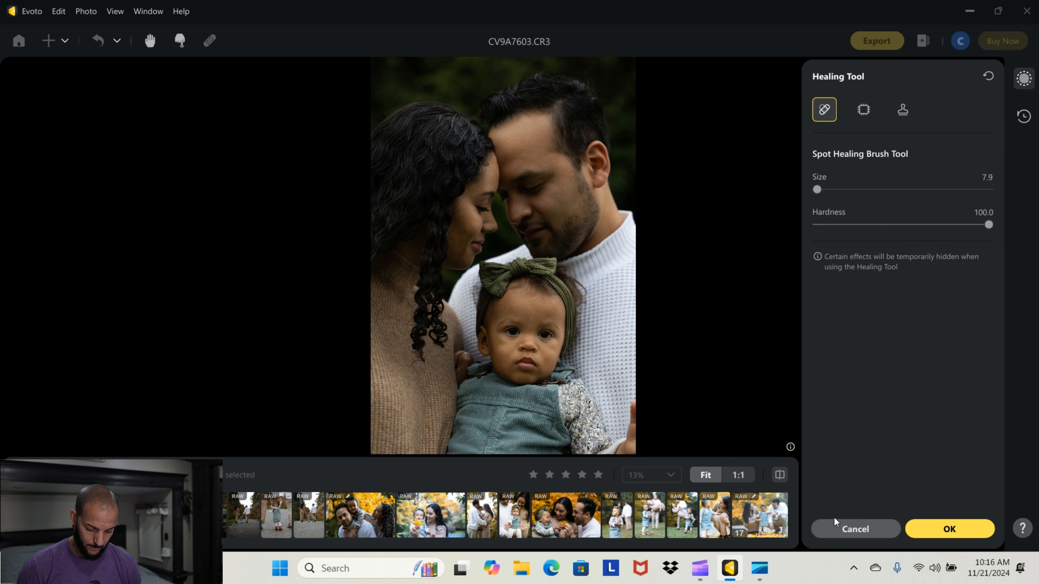
{"action": "left_click", "coordinate": [851, 530]}
{"action": "left_click", "coordinate": [640, 324]}
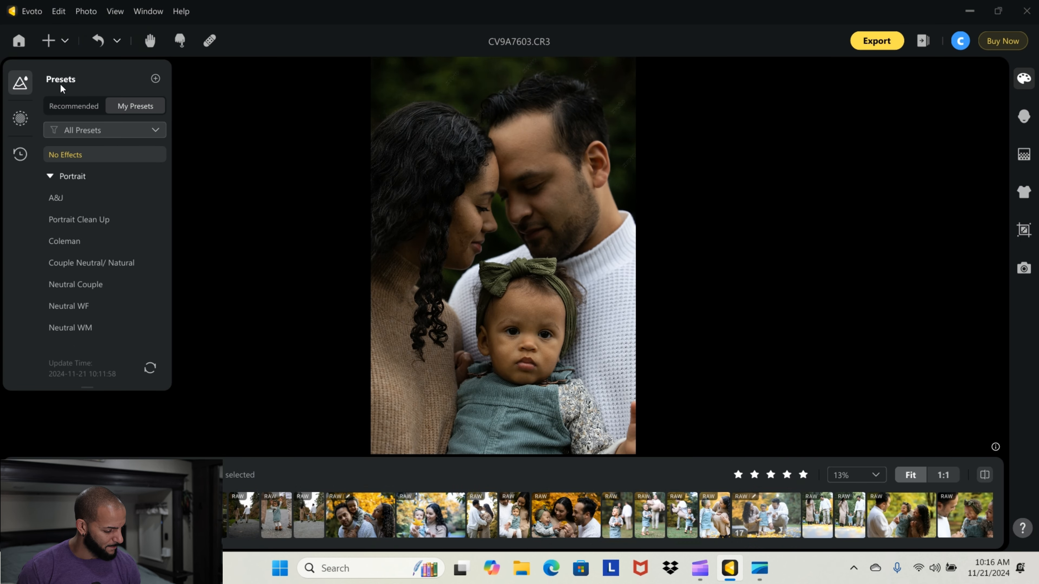
- Show the Recommended presets, leaving the Color Adjustments panel hidden
{"action": "left_click", "coordinate": [19, 86]}
{"action": "left_click", "coordinate": [24, 79]}
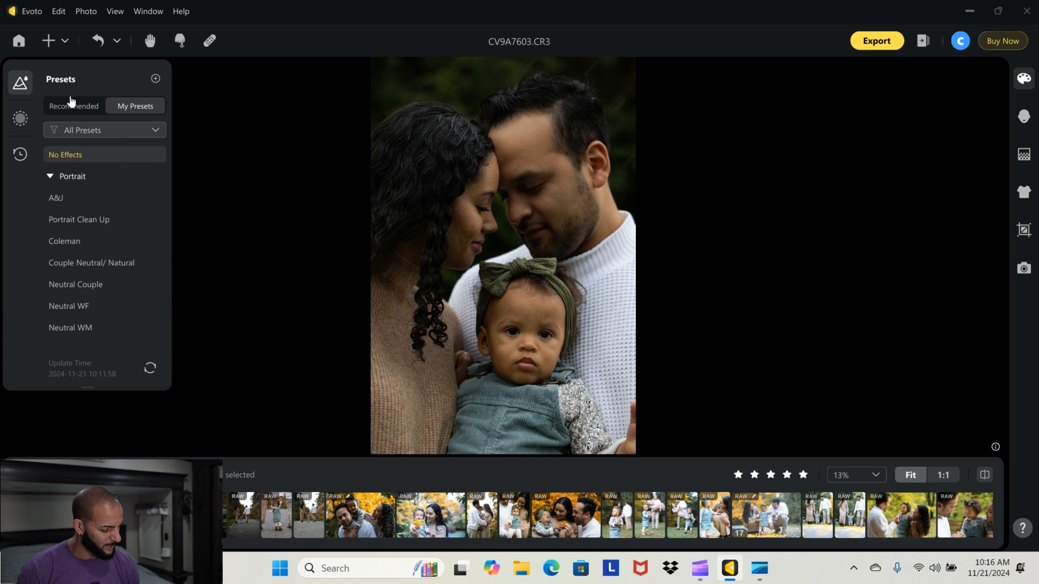
{"action": "left_click", "coordinate": [72, 105]}
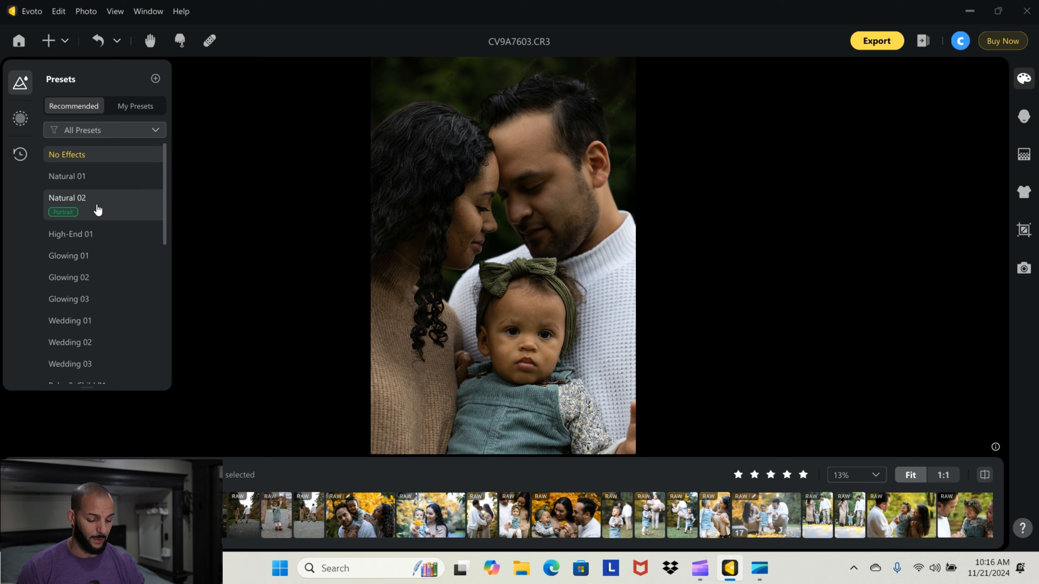
{"action": "left_click", "coordinate": [1022, 86]}
{"action": "left_click", "coordinate": [1025, 86]}
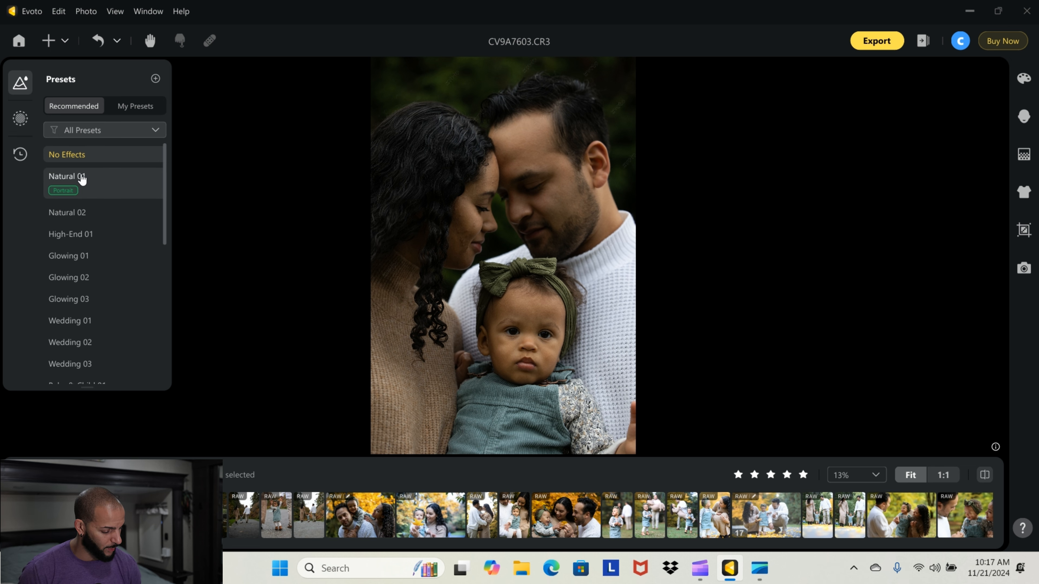
- Apply the Natural 01 preset, accepting that it overrides manual liquefaction, and inspect the couple's faces up close
{"action": "left_click", "coordinate": [94, 181]}
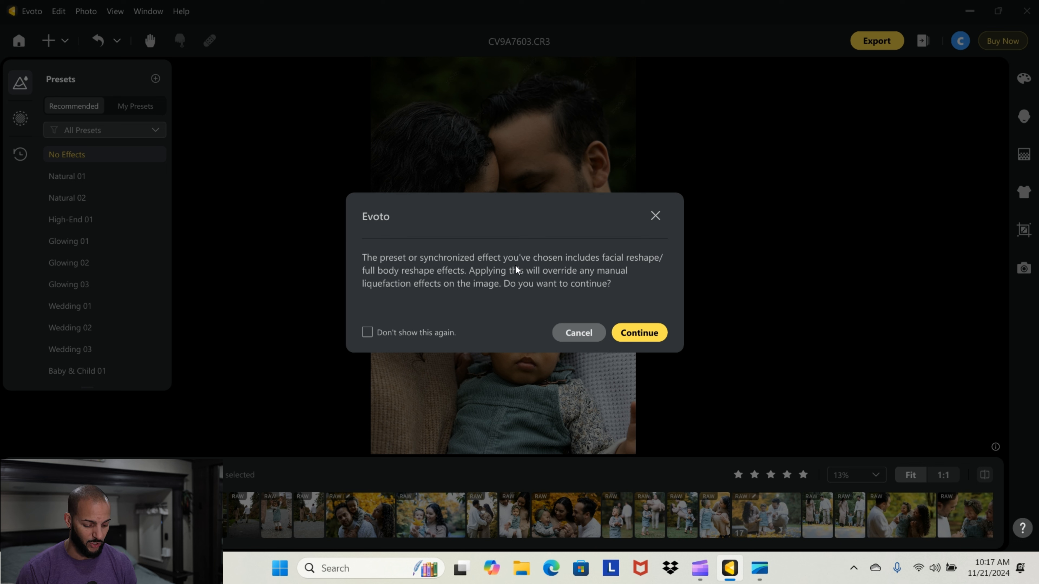
{"action": "left_click", "coordinate": [639, 332]}
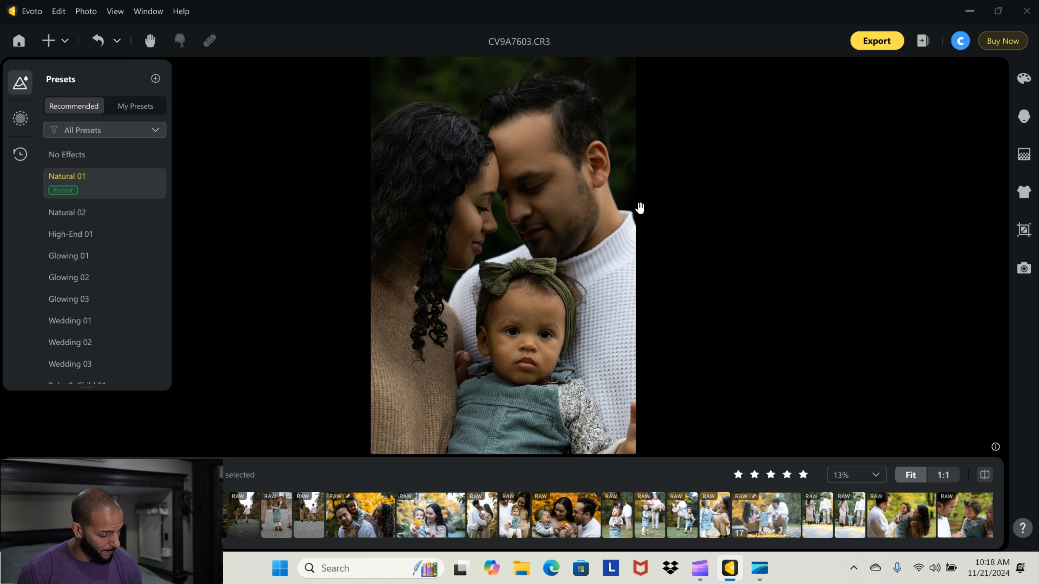
{"action": "scroll", "coordinate": [638, 209], "scroll_direction": "up", "scroll_amount": 1}
{"action": "scroll", "coordinate": [540, 235], "scroll_direction": "up", "scroll_amount": 4}
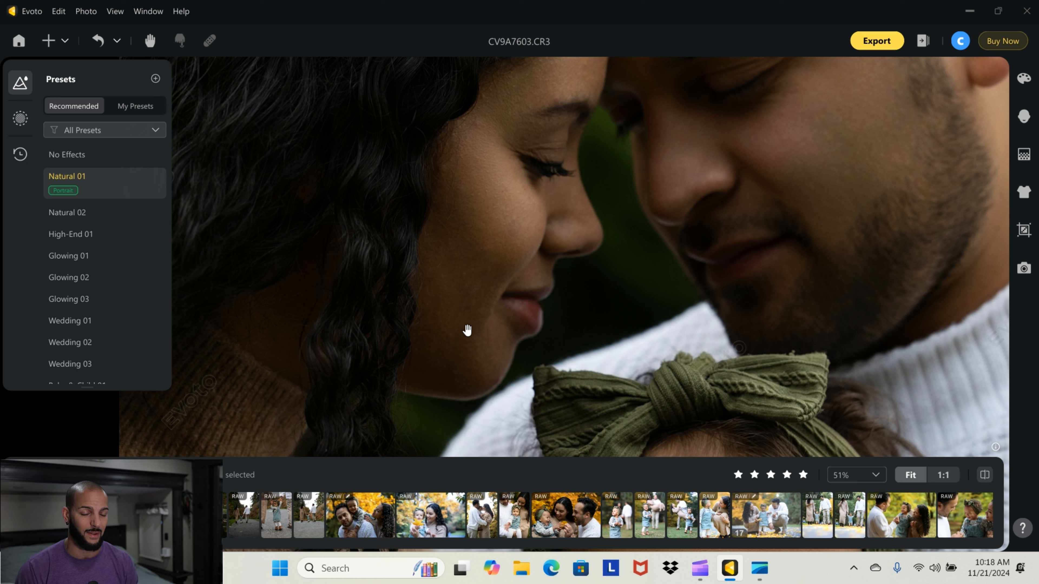
- Apply the Natural 02 preset to the portrait and inspect the woman's skin texture up close
{"action": "left_click", "coordinate": [104, 222]}
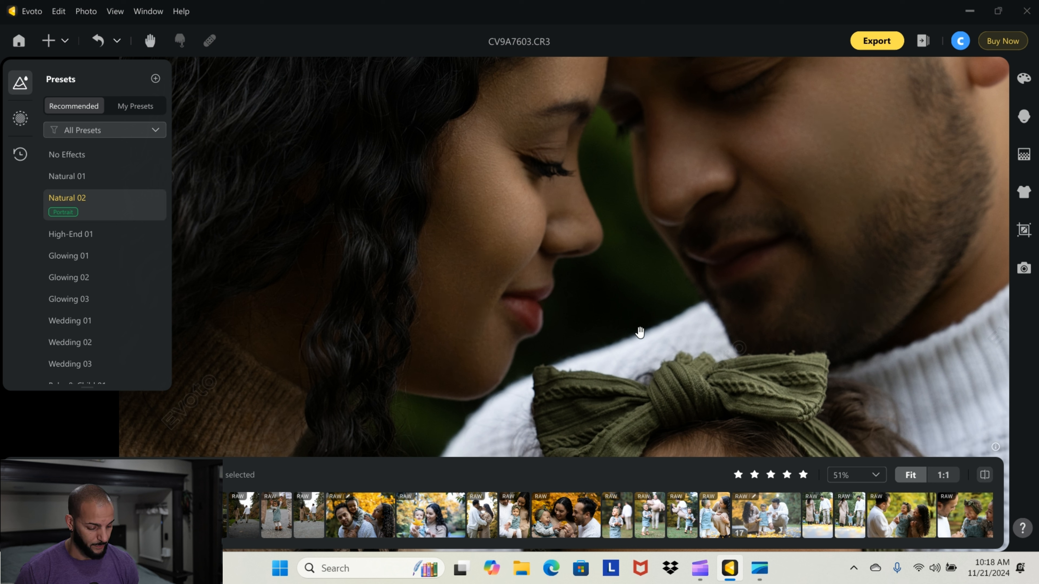
{"action": "scroll", "coordinate": [476, 262], "scroll_direction": "up", "scroll_amount": 2}
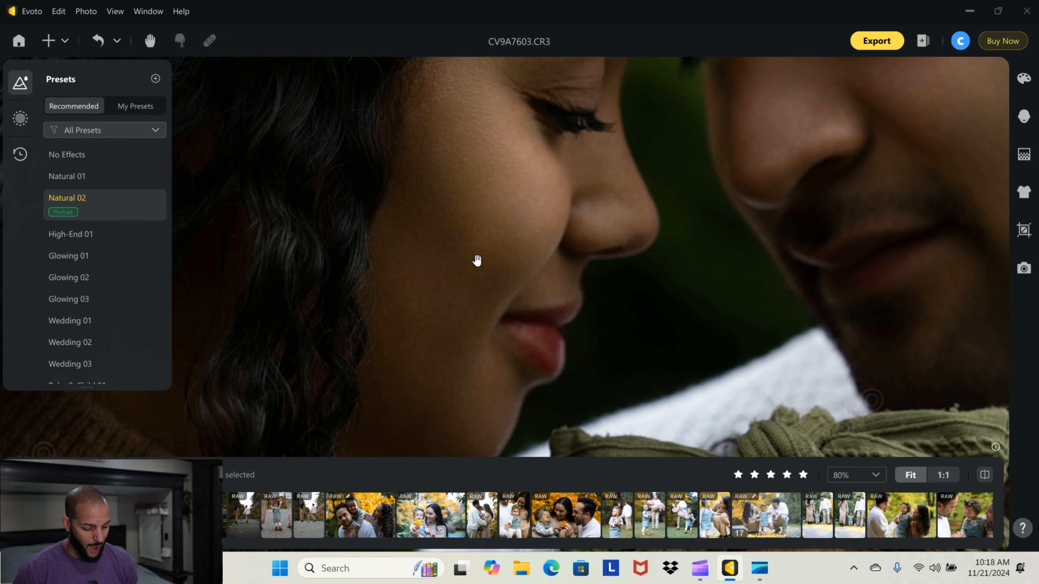
{"action": "scroll", "coordinate": [484, 213], "scroll_direction": "up", "scroll_amount": 2}
{"action": "scroll", "coordinate": [477, 160], "scroll_direction": "down", "scroll_amount": 1}
{"action": "left_click_drag", "start_coordinate": [478, 160], "coordinate": [469, 297]}
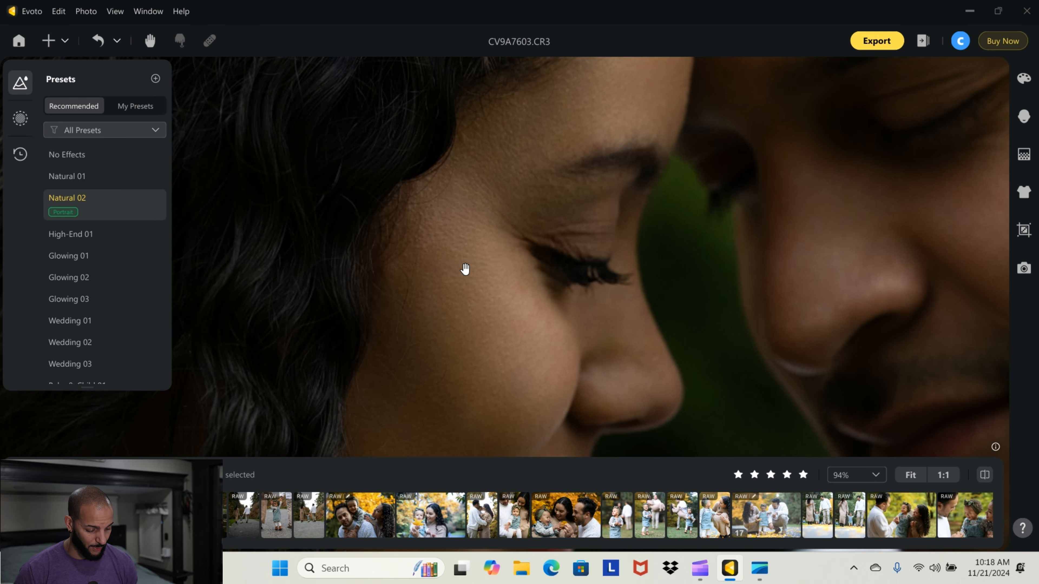
- Examine the preset's effect on the whole family portrait and on the man's face
{"action": "scroll", "coordinate": [466, 270], "scroll_direction": "down", "scroll_amount": 2}
{"action": "scroll", "coordinate": [503, 294], "scroll_direction": "down", "scroll_amount": 3}
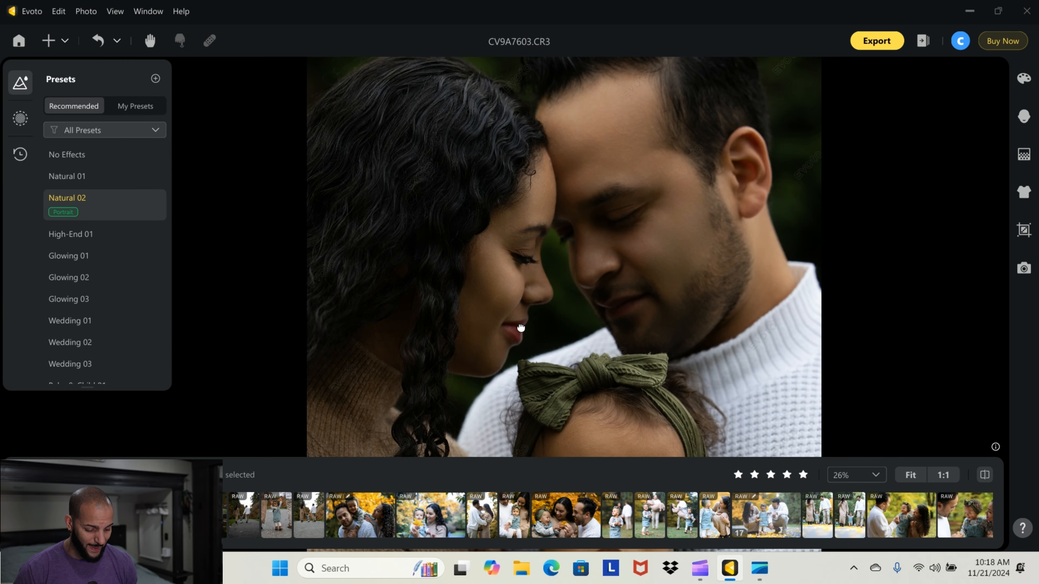
{"action": "scroll", "coordinate": [490, 287], "scroll_direction": "down", "scroll_amount": 3}
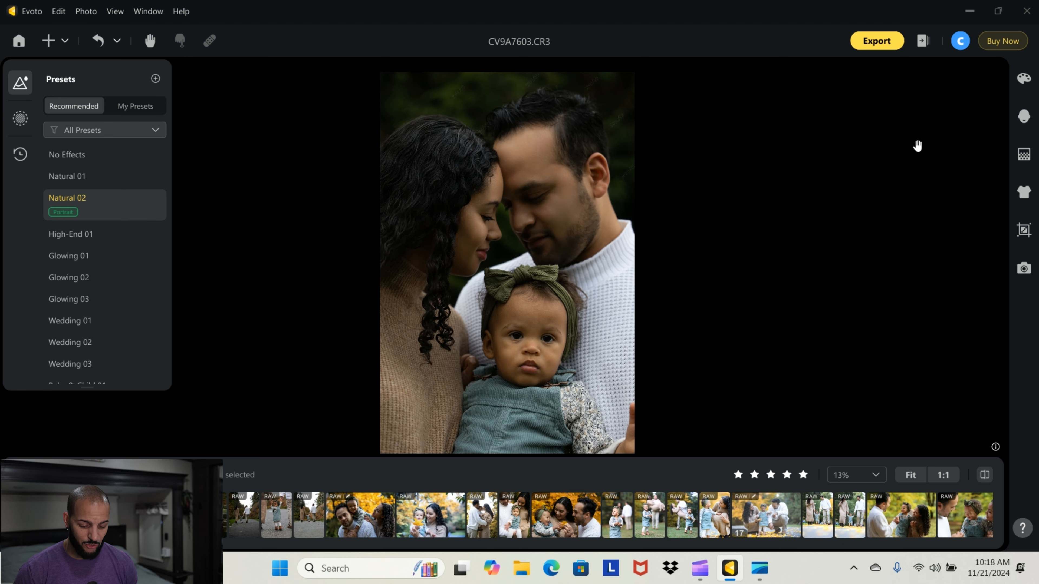
{"action": "scroll", "coordinate": [561, 181], "scroll_direction": "up", "scroll_amount": 2}
{"action": "left_click_drag", "start_coordinate": [585, 120], "coordinate": [539, 169]}
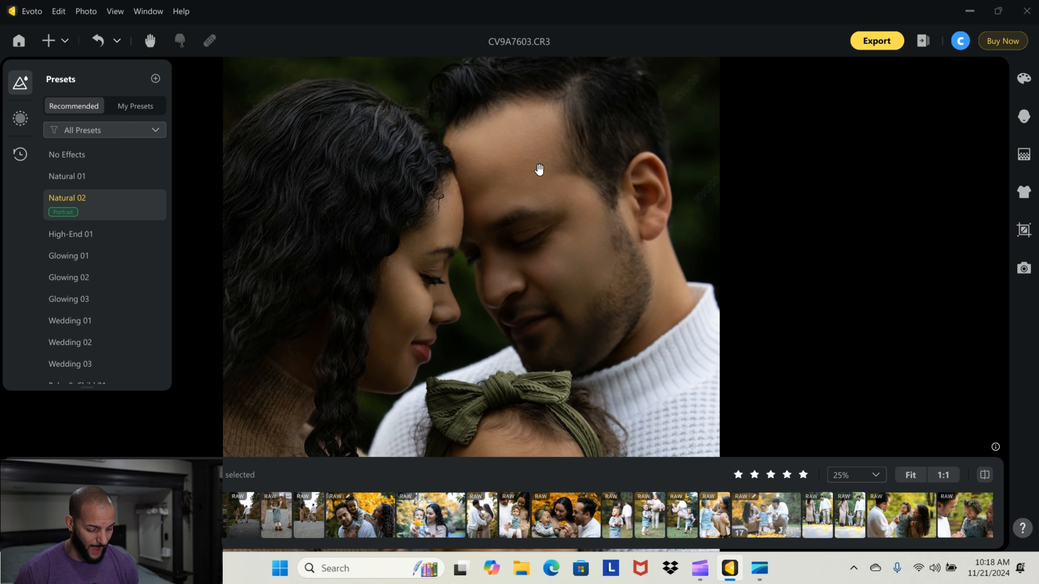
{"action": "scroll", "coordinate": [550, 244], "scroll_direction": "down", "scroll_amount": 4}
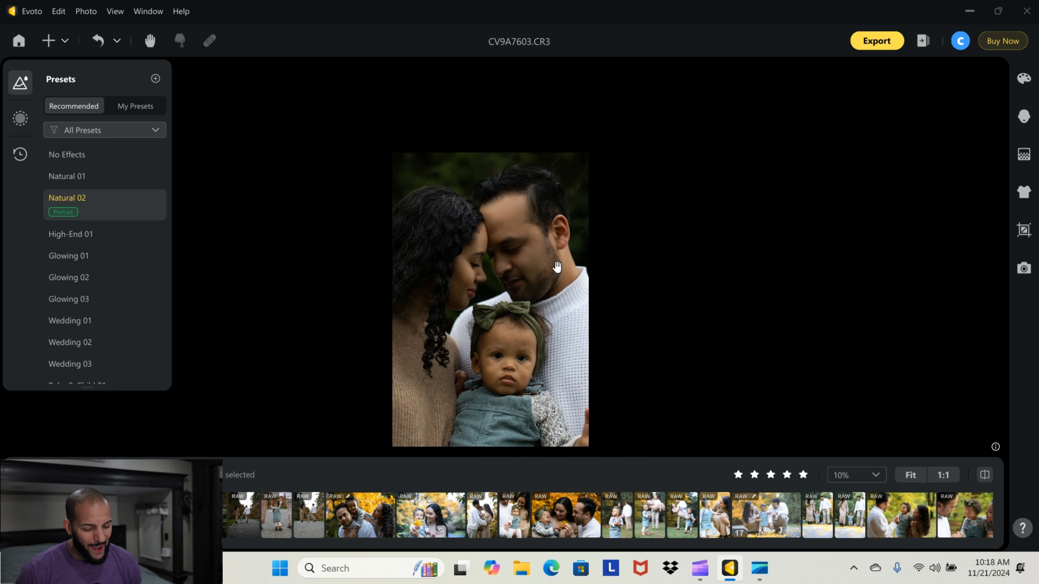
{"action": "scroll", "coordinate": [548, 261], "scroll_direction": "up", "scroll_amount": 2}
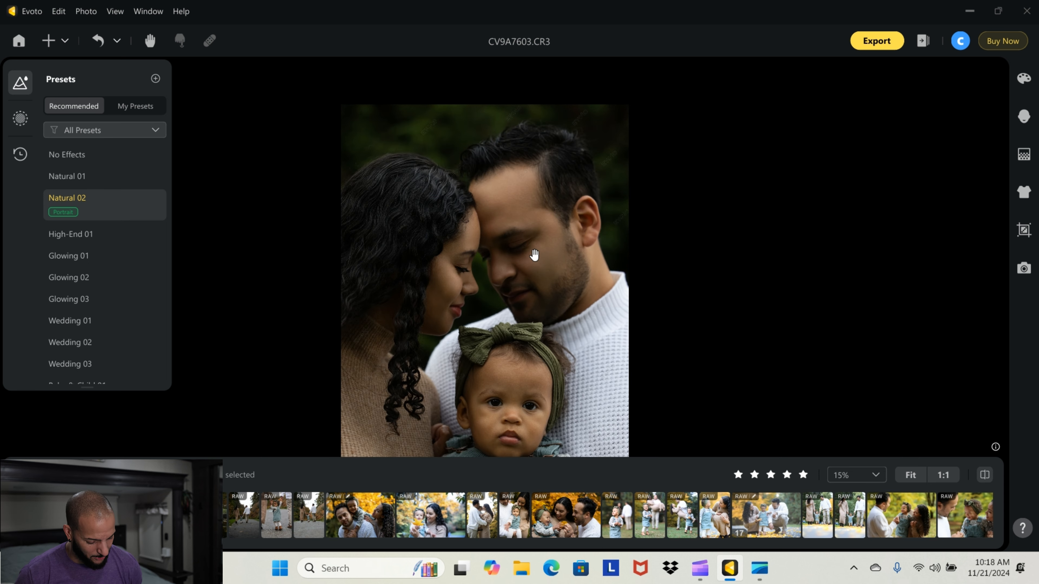
{"action": "left_click_drag", "start_coordinate": [534, 255], "coordinate": [518, 191]}
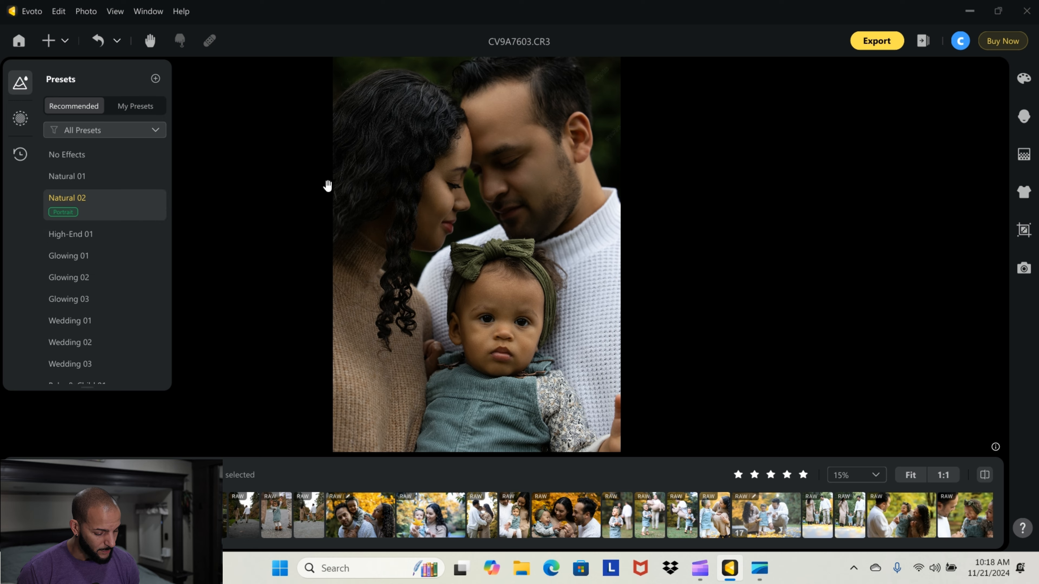
{"action": "scroll", "coordinate": [394, 177], "scroll_direction": "up", "scroll_amount": 5}
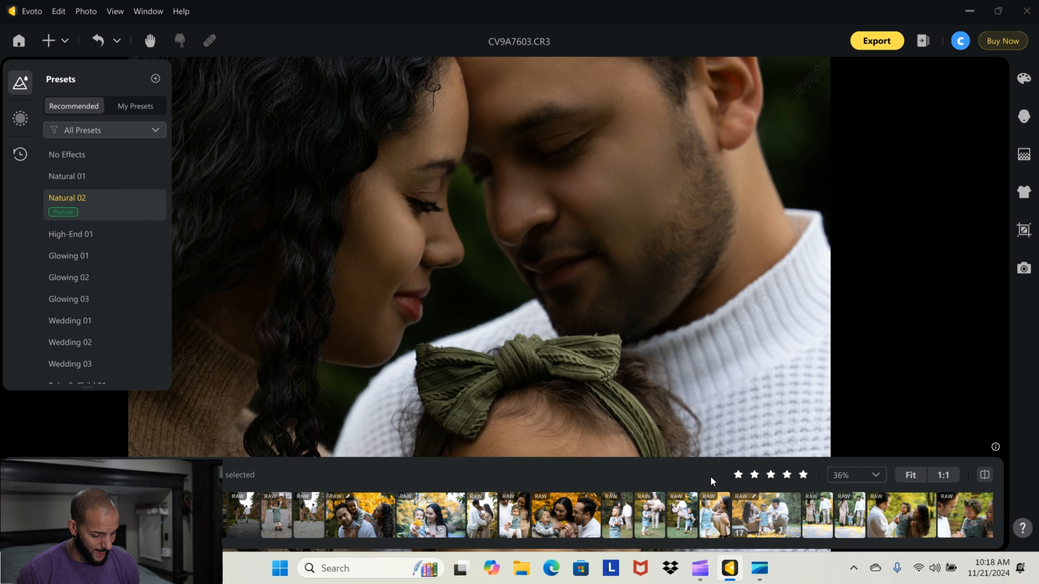
- Compare the retouched portrait with the original photo, and apply the High-End 01 preset
{"action": "left_click", "coordinate": [989, 482]}
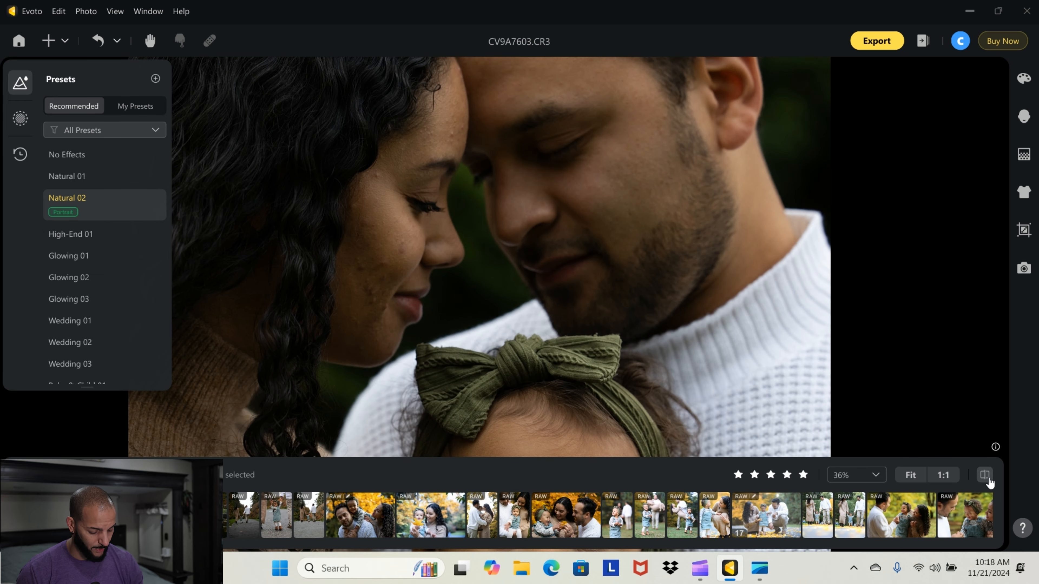
{"action": "left_click", "coordinate": [985, 475]}
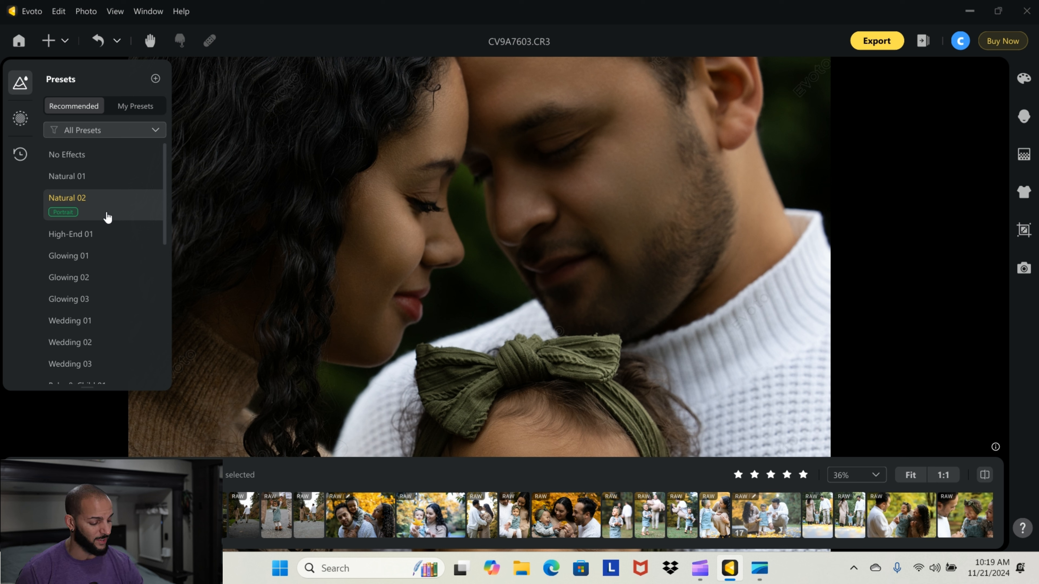
{"action": "left_click", "coordinate": [116, 237]}
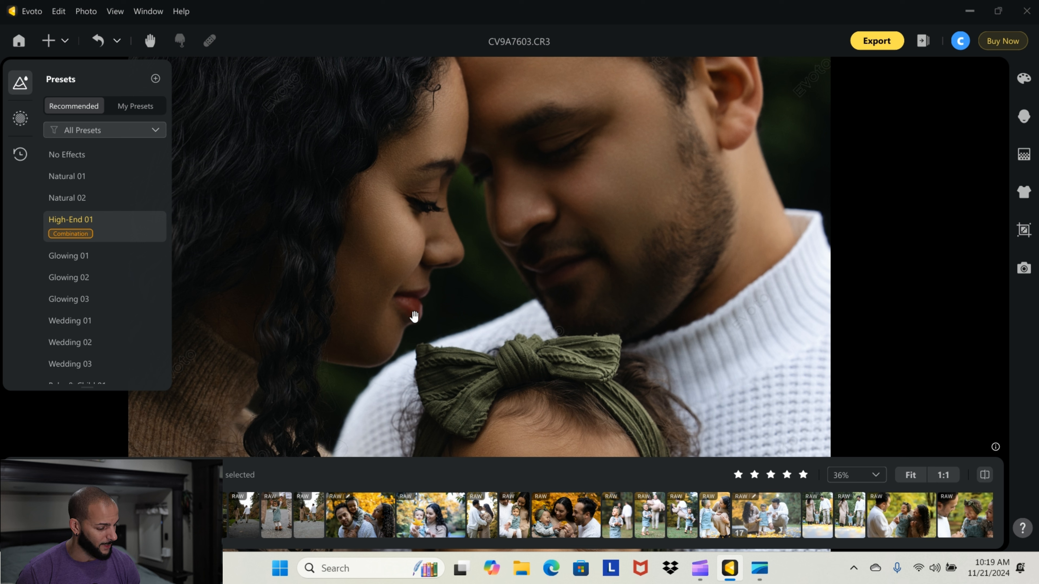
- Browse the Recommended presets and apply the Bright color preset to the portrait
{"action": "scroll", "coordinate": [125, 266], "scroll_direction": "down", "scroll_amount": 5}
{"action": "scroll", "coordinate": [123, 245], "scroll_direction": "up", "scroll_amount": 3}
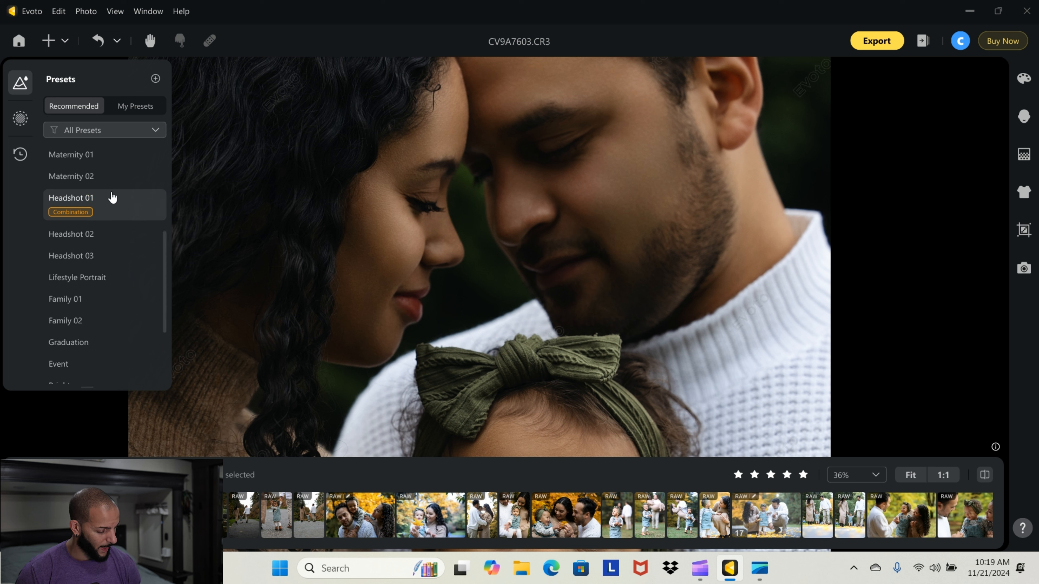
{"action": "scroll", "coordinate": [109, 209], "scroll_direction": "down", "scroll_amount": 5}
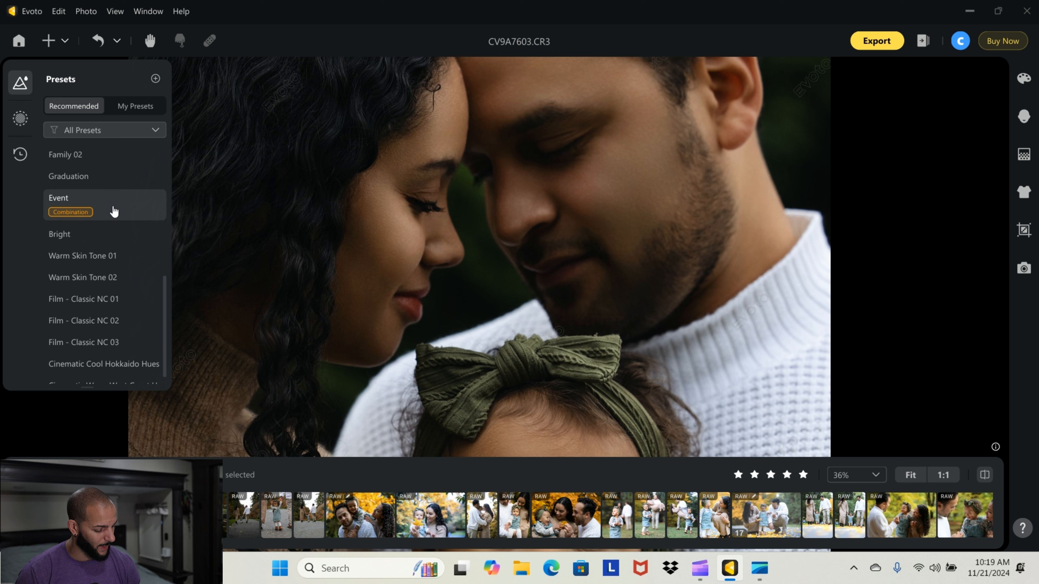
{"action": "scroll", "coordinate": [113, 210], "scroll_direction": "up", "scroll_amount": 5}
{"action": "scroll", "coordinate": [115, 217], "scroll_direction": "up", "scroll_amount": 4}
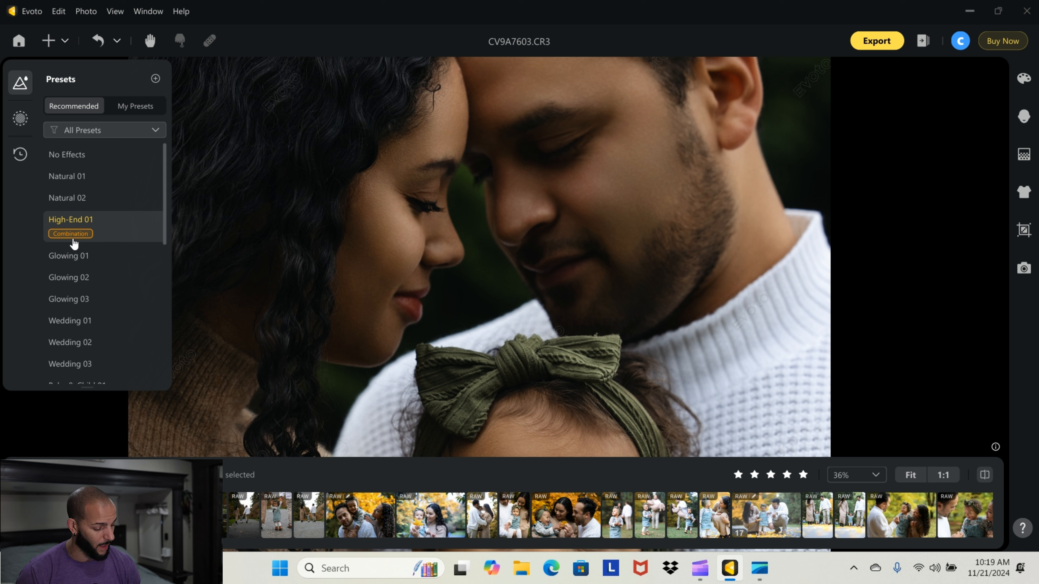
{"action": "scroll", "coordinate": [76, 250], "scroll_direction": "down", "scroll_amount": 5}
{"action": "scroll", "coordinate": [102, 213], "scroll_direction": "up", "scroll_amount": 6}
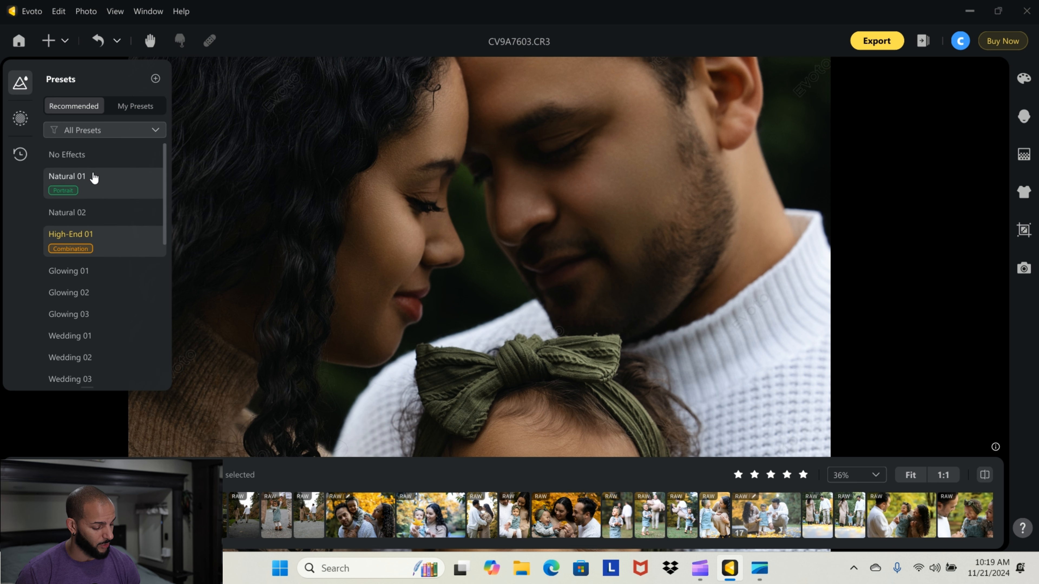
{"action": "scroll", "coordinate": [94, 184], "scroll_direction": "down", "scroll_amount": 6}
{"action": "scroll", "coordinate": [101, 262], "scroll_direction": "up", "scroll_amount": 3}
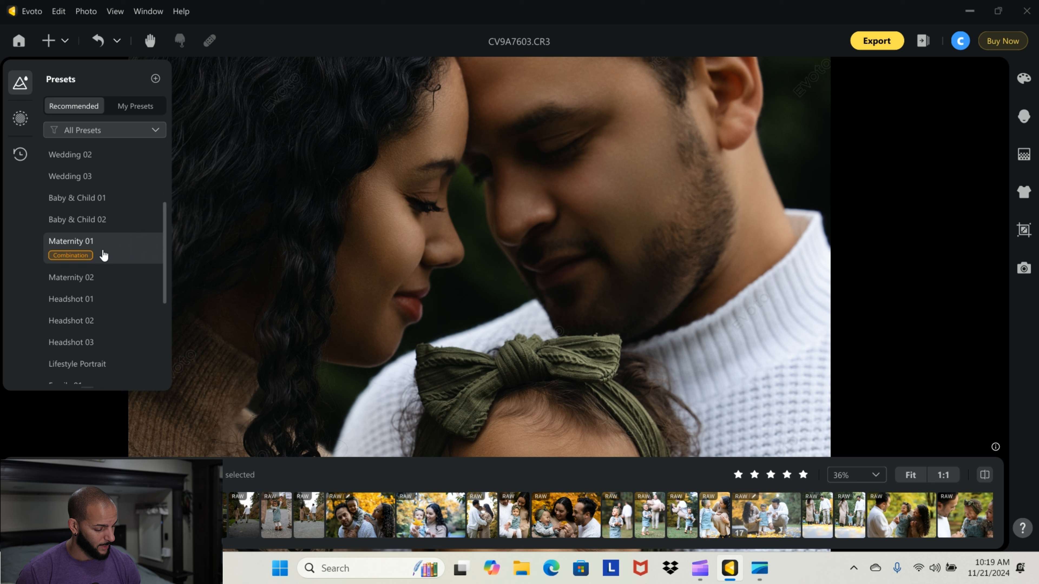
{"action": "scroll", "coordinate": [102, 264], "scroll_direction": "down", "scroll_amount": 3}
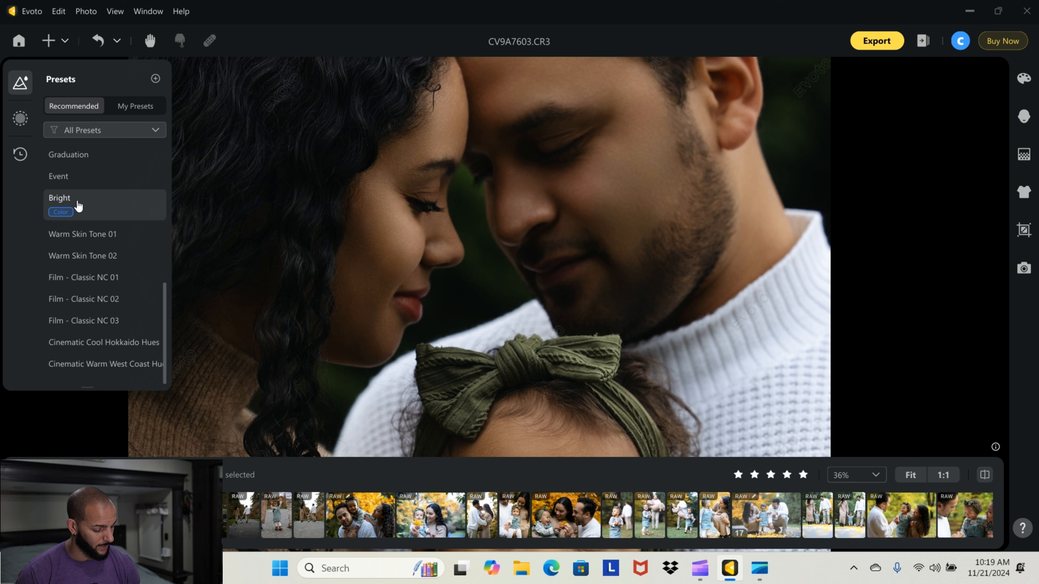
{"action": "left_click", "coordinate": [84, 207]}
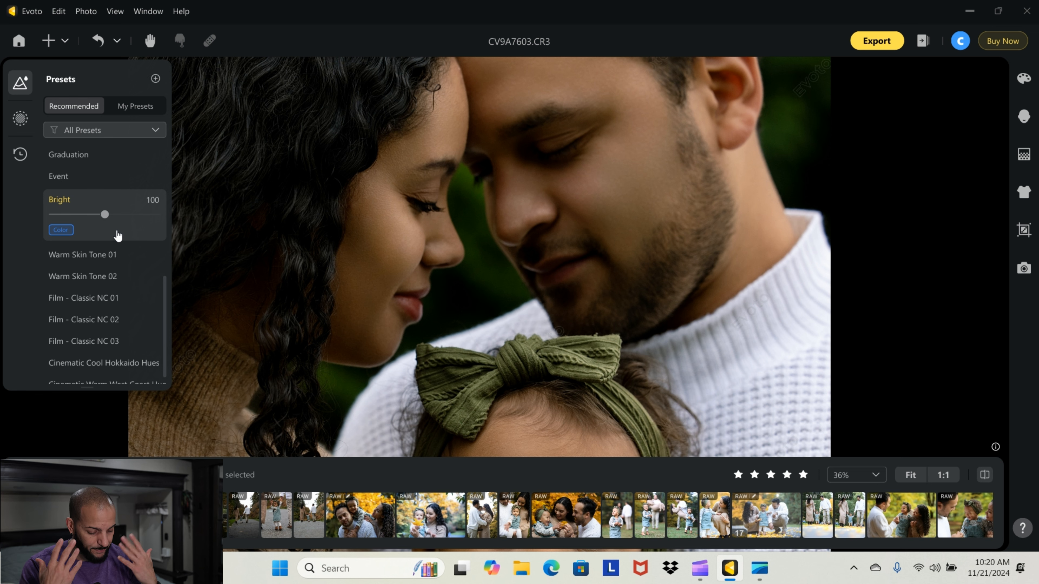
- Examine the Bright preset on the family portrait and on the couple's faces, comparing it with the original photo
{"action": "scroll", "coordinate": [538, 409], "scroll_direction": "down", "scroll_amount": 5}
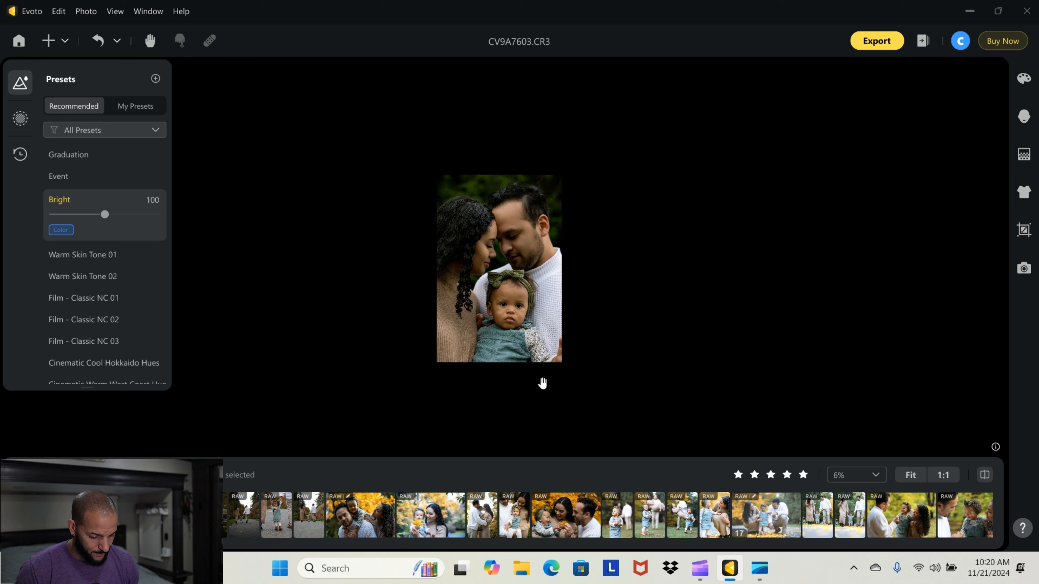
{"action": "scroll", "coordinate": [534, 274], "scroll_direction": "up", "scroll_amount": 2}
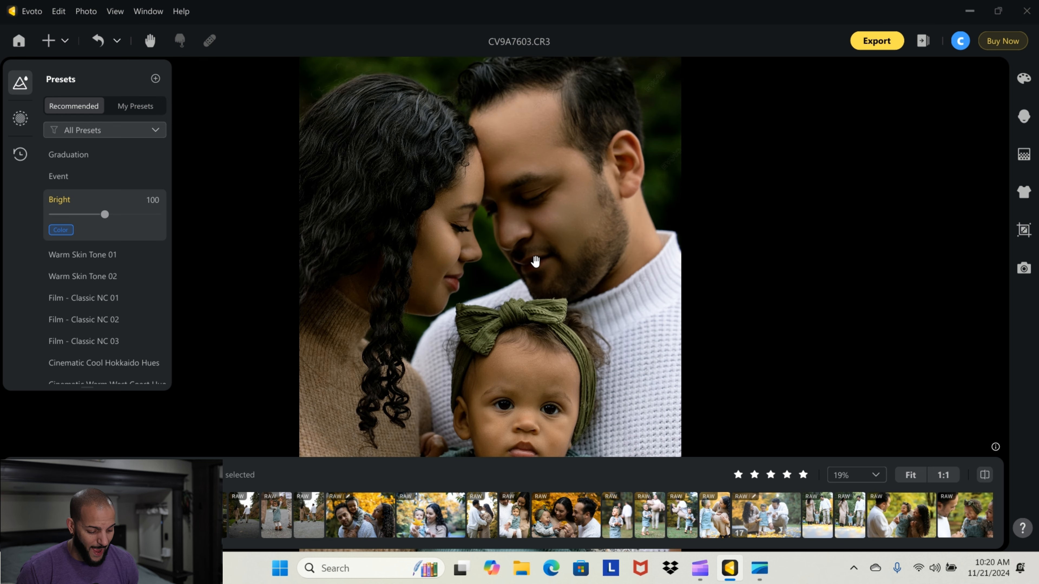
{"action": "scroll", "coordinate": [495, 241], "scroll_direction": "up", "scroll_amount": 1}
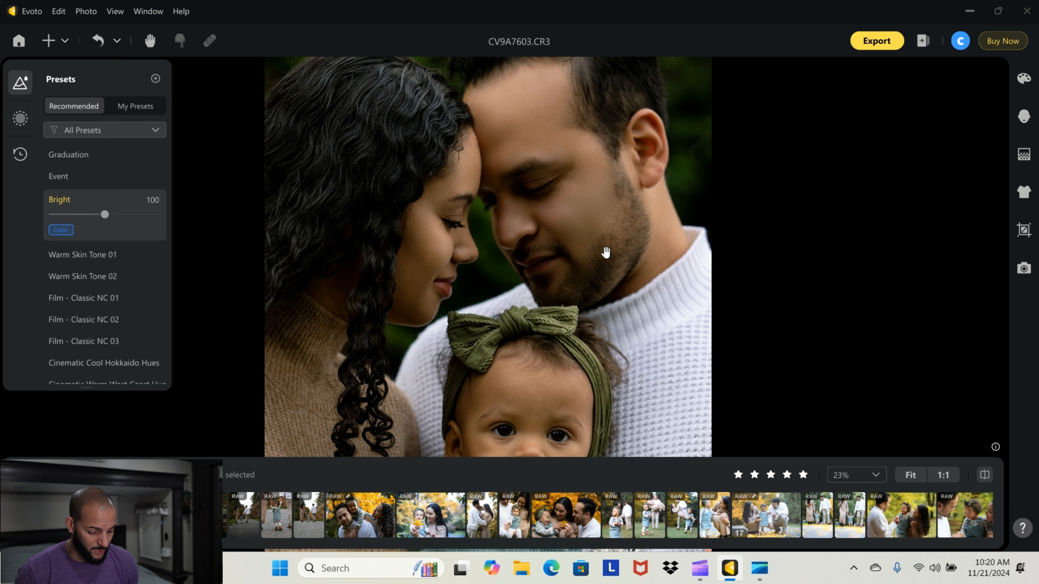
{"action": "left_click", "coordinate": [984, 478]}
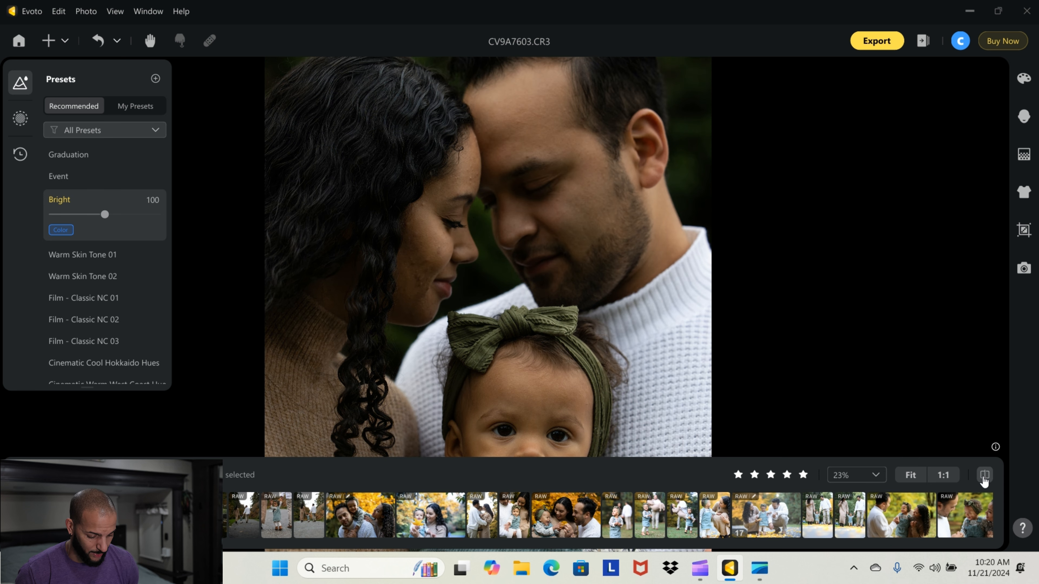
{"action": "left_click", "coordinate": [985, 476]}
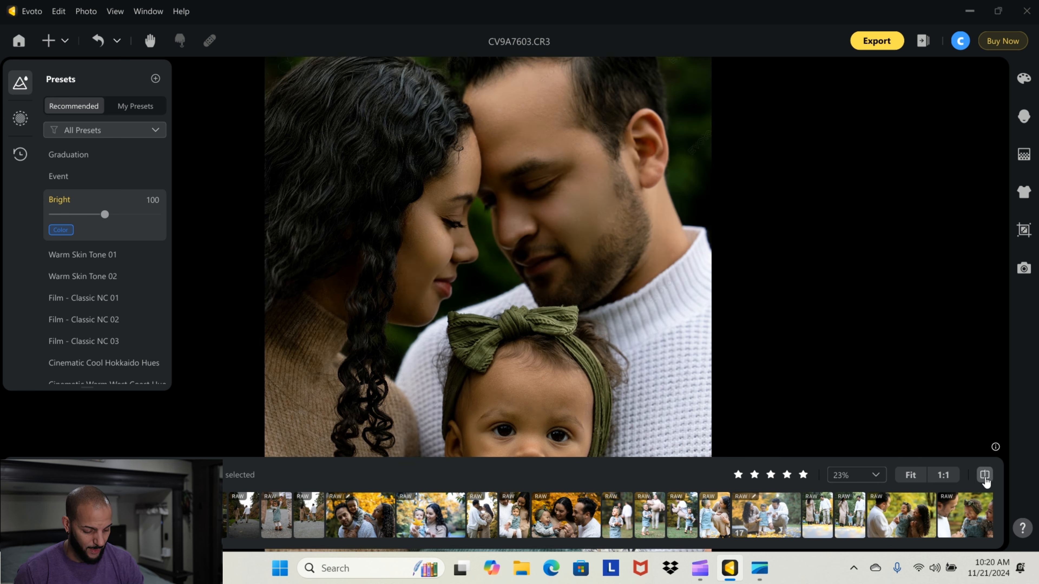
{"action": "left_click", "coordinate": [984, 476]}
{"action": "left_click", "coordinate": [984, 476]}
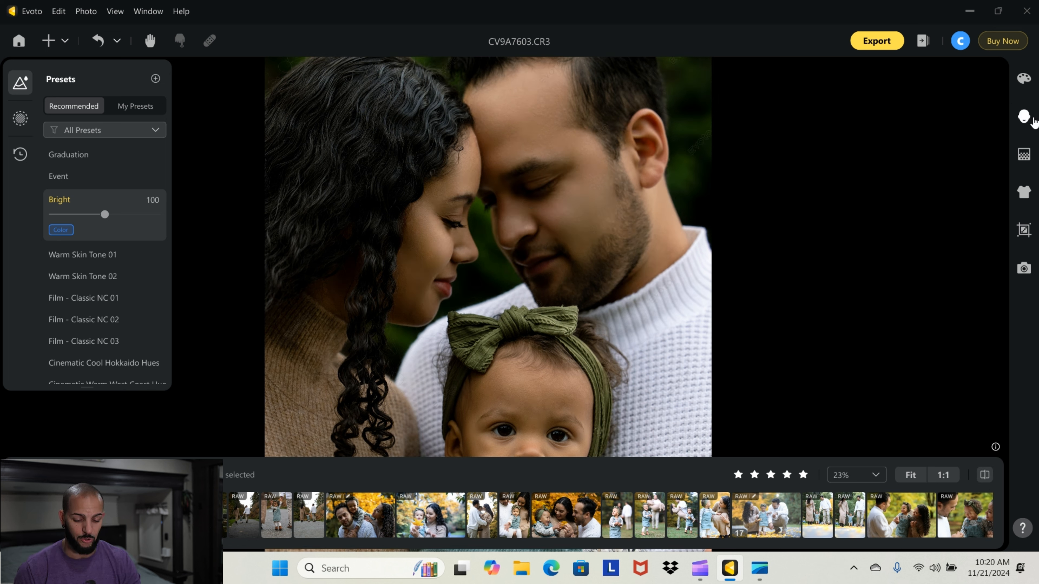
- Check the Portrait Retouching settings briefly, and apply the Natural 01 preset to the portrait
{"action": "left_click", "coordinate": [1023, 116]}
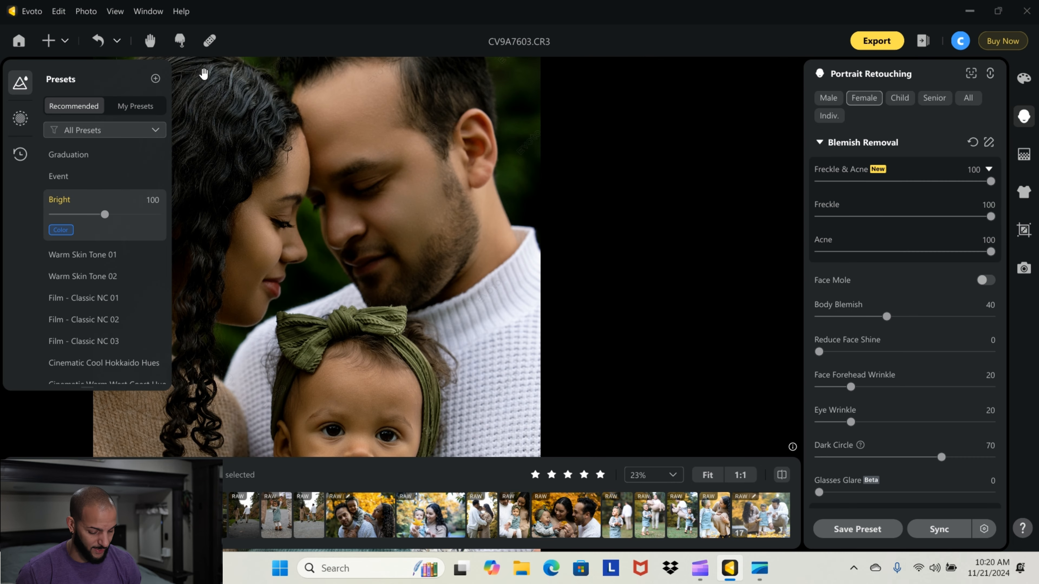
{"action": "left_click", "coordinate": [1025, 122]}
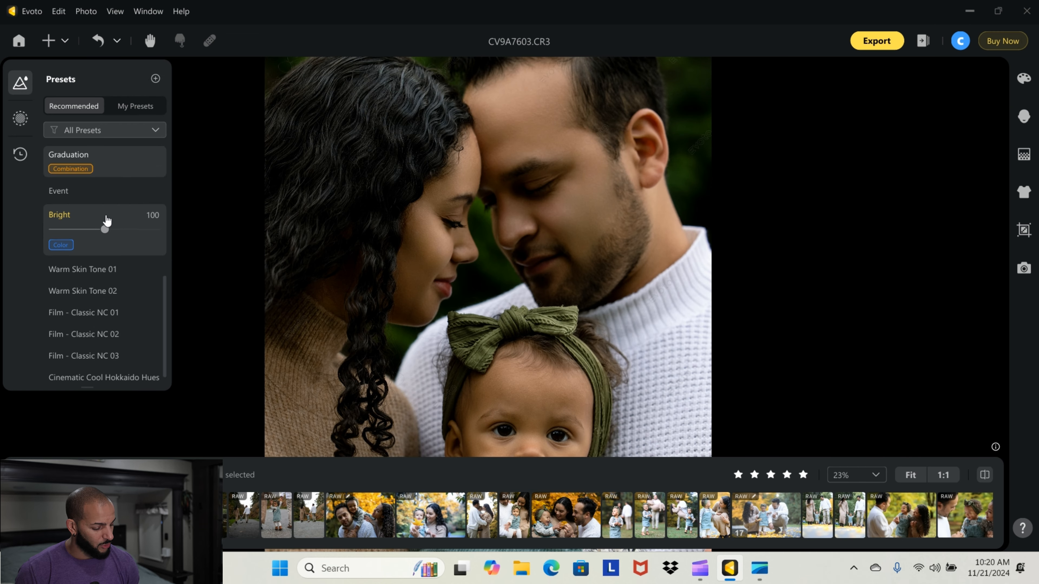
{"action": "scroll", "coordinate": [99, 234], "scroll_direction": "up", "scroll_amount": 10}
{"action": "left_click", "coordinate": [107, 180]}
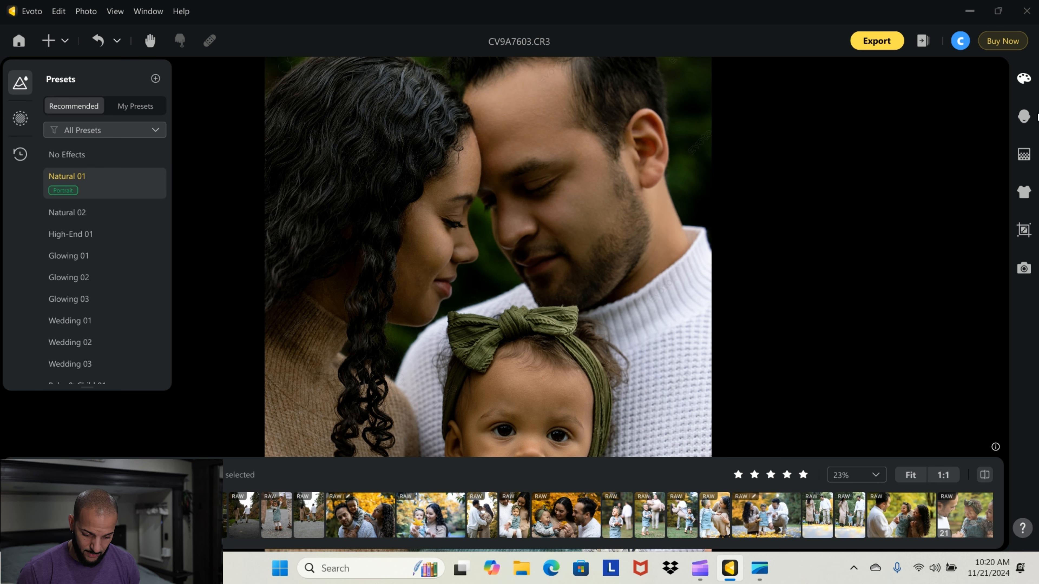
- Review the Portrait Retouching settings and the gender and age labels assigned to the three detected faces
{"action": "left_click", "coordinate": [1025, 84]}
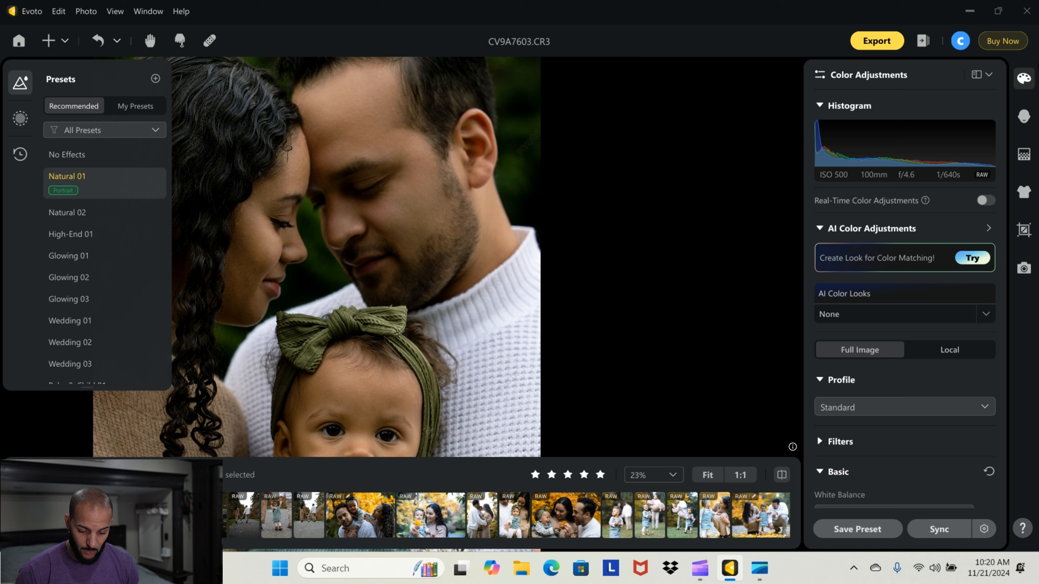
{"action": "left_click", "coordinate": [1024, 117]}
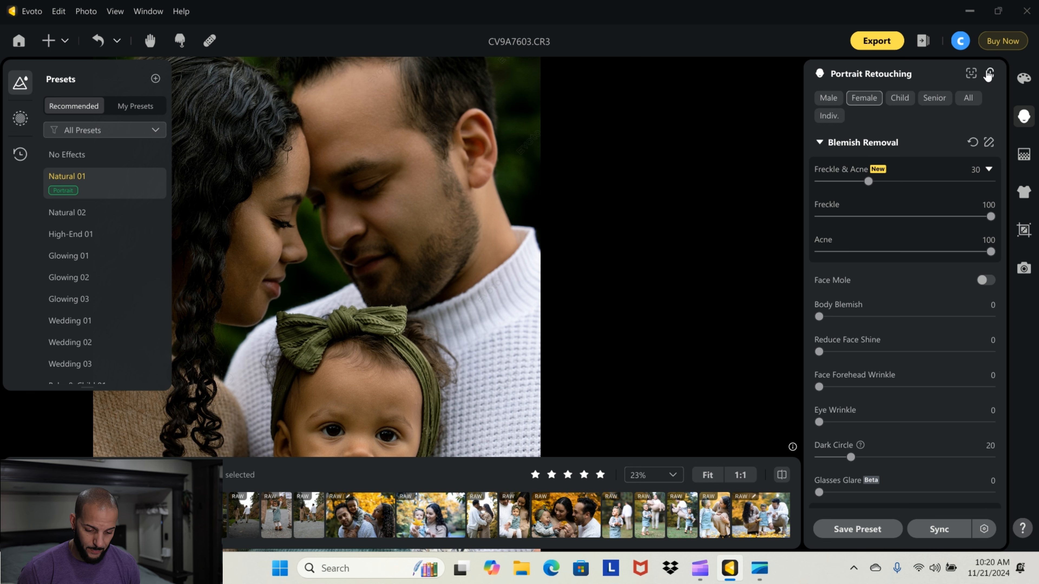
{"action": "left_click", "coordinate": [972, 73]}
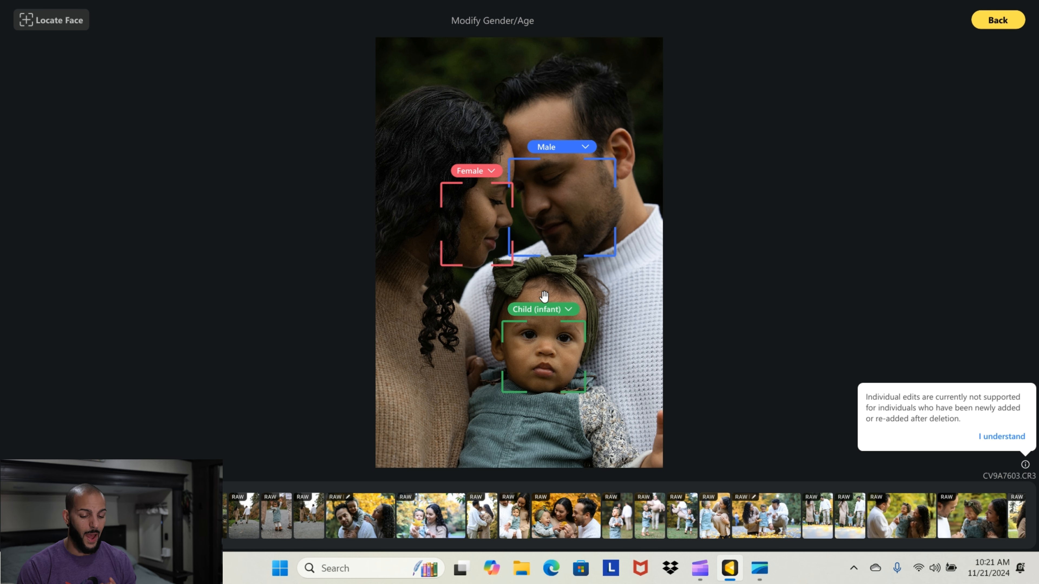
{"action": "left_click", "coordinate": [997, 20]}
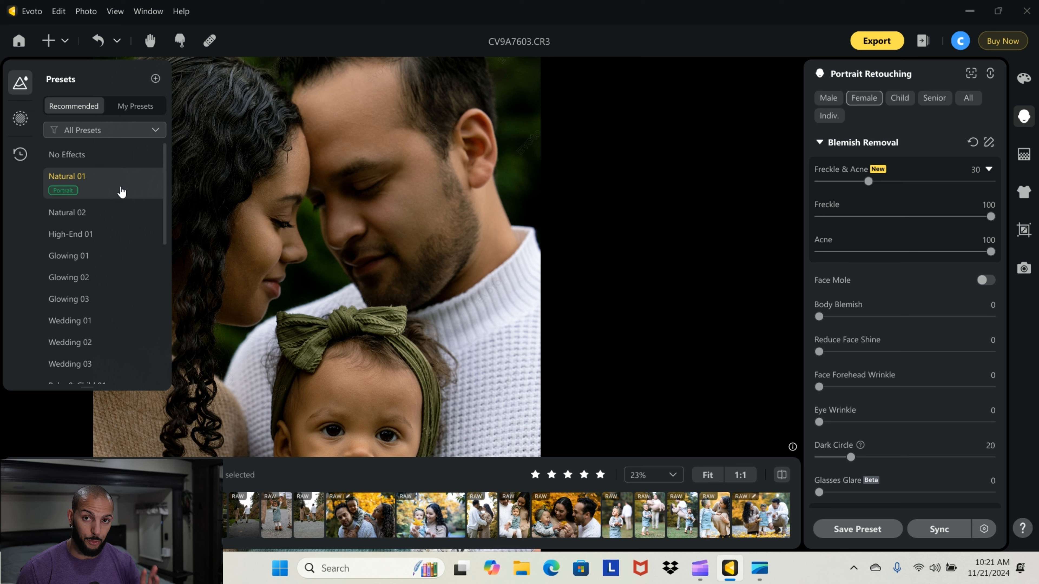
- Apply the A&J combination preset from the saved personal presets to the portrait
{"action": "left_click", "coordinate": [139, 107]}
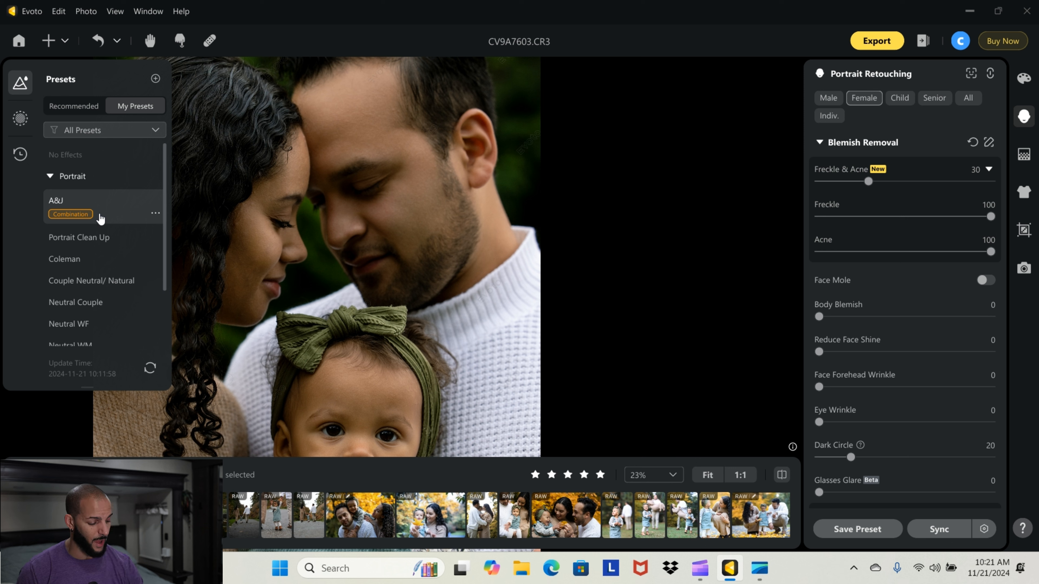
{"action": "mouse_move", "coordinate": [101, 219]}
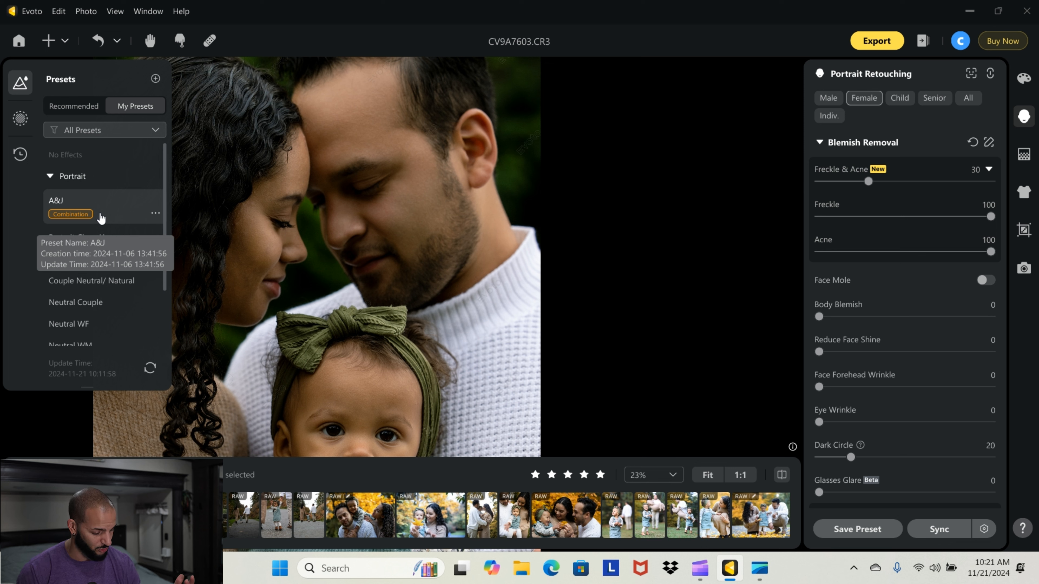
{"action": "left_click", "coordinate": [101, 217]}
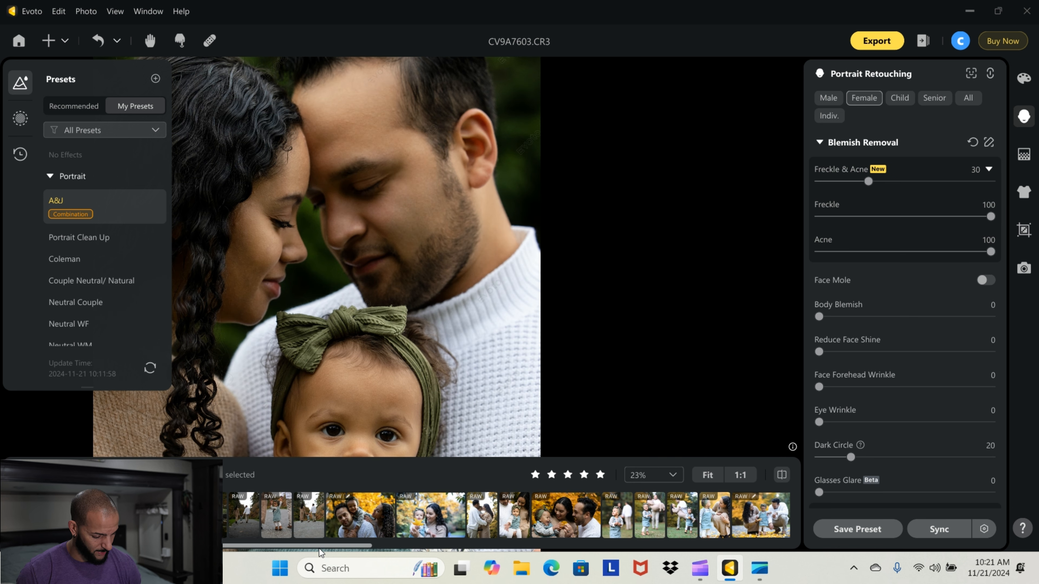
- Inspect the A&J preset's effect on the man's face up close, switching repeatedly between the original and edited photo
{"action": "scroll", "coordinate": [375, 408], "scroll_direction": "down", "scroll_amount": 3}
{"action": "scroll", "coordinate": [399, 271], "scroll_direction": "up", "scroll_amount": 3}
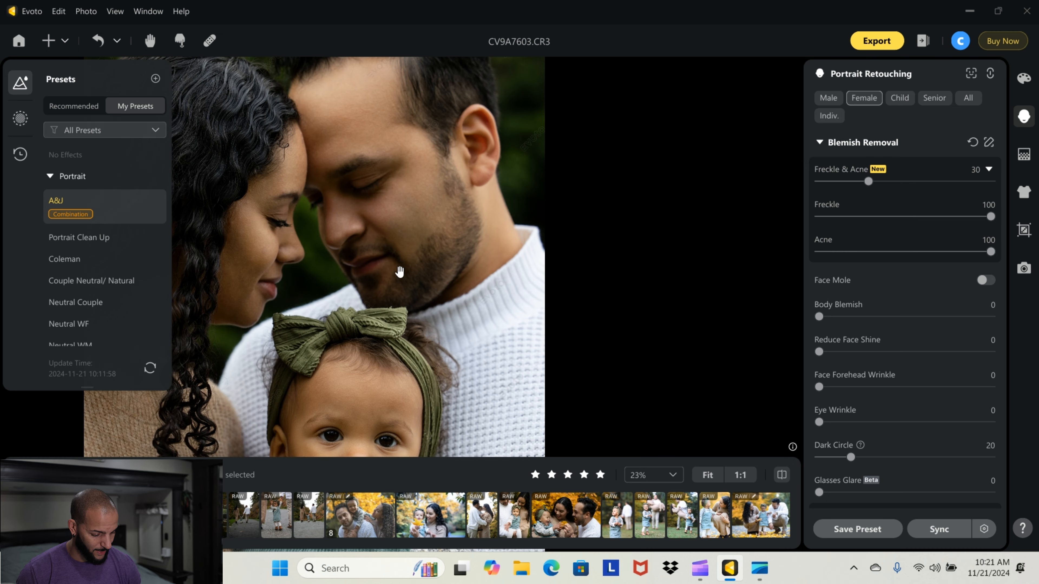
{"action": "scroll", "coordinate": [415, 229], "scroll_direction": "up", "scroll_amount": 2}
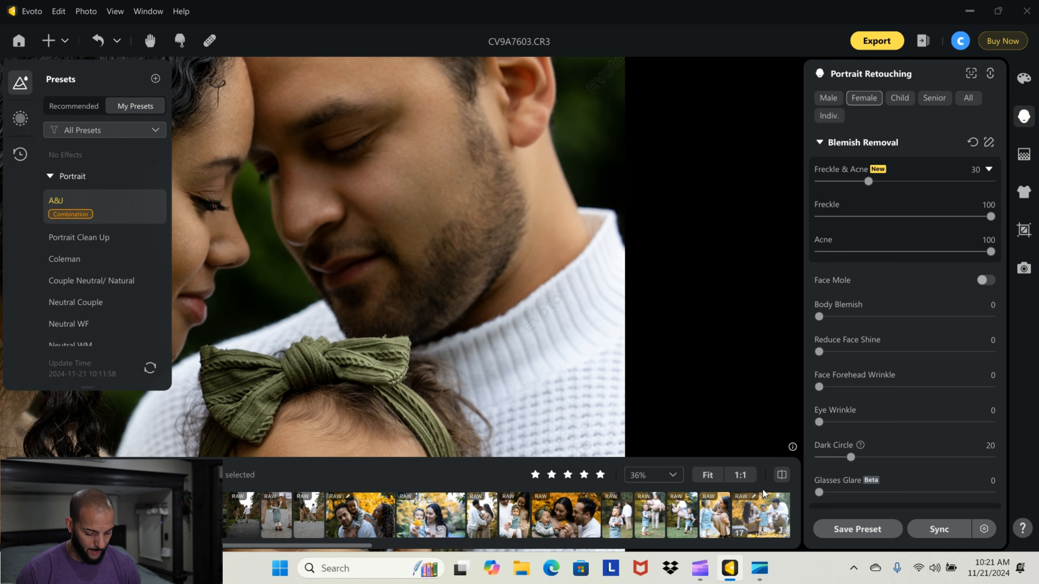
{"action": "left_click", "coordinate": [782, 475]}
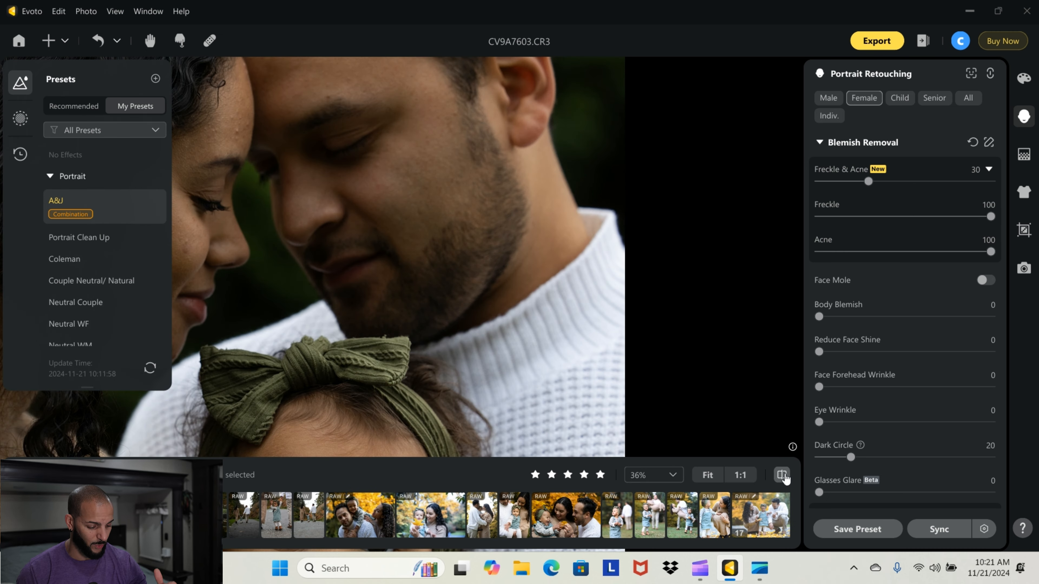
{"action": "left_click", "coordinate": [785, 477]}
{"action": "left_click", "coordinate": [784, 477]}
{"action": "left_click", "coordinate": [784, 477]}
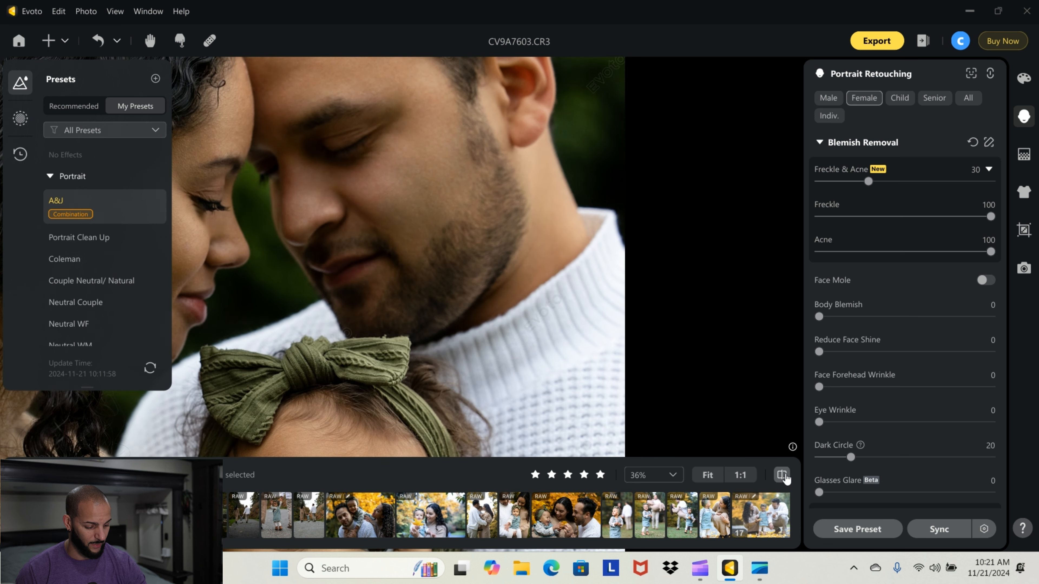
{"action": "left_click", "coordinate": [785, 478]}
{"action": "left_click", "coordinate": [785, 478]}
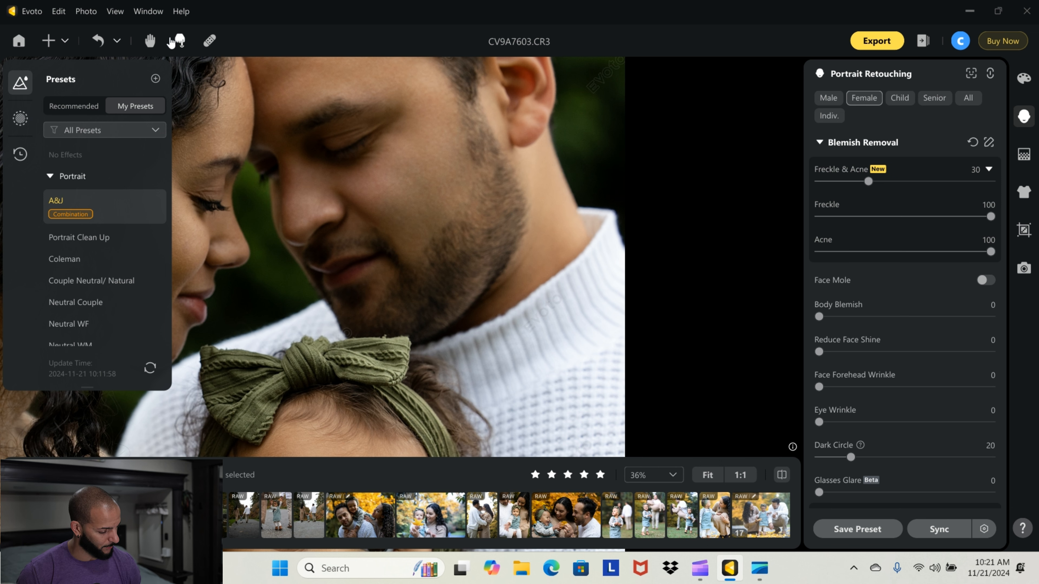
- View the whole family portrait and look through the saved presets in the Portrait group
{"action": "scroll", "coordinate": [380, 221], "scroll_direction": "down", "scroll_amount": 6}
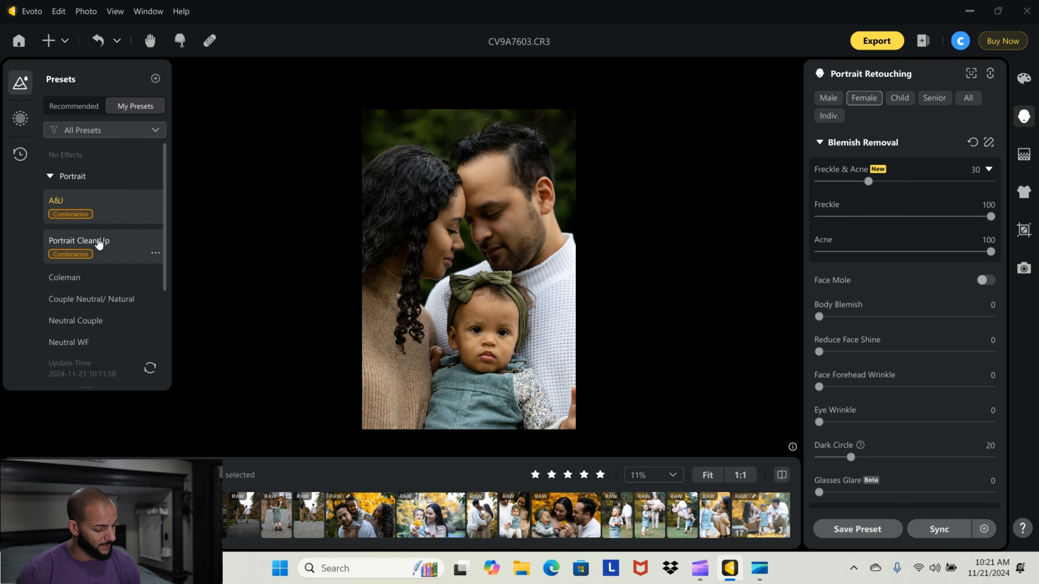
{"action": "scroll", "coordinate": [94, 246], "scroll_direction": "down", "scroll_amount": 2}
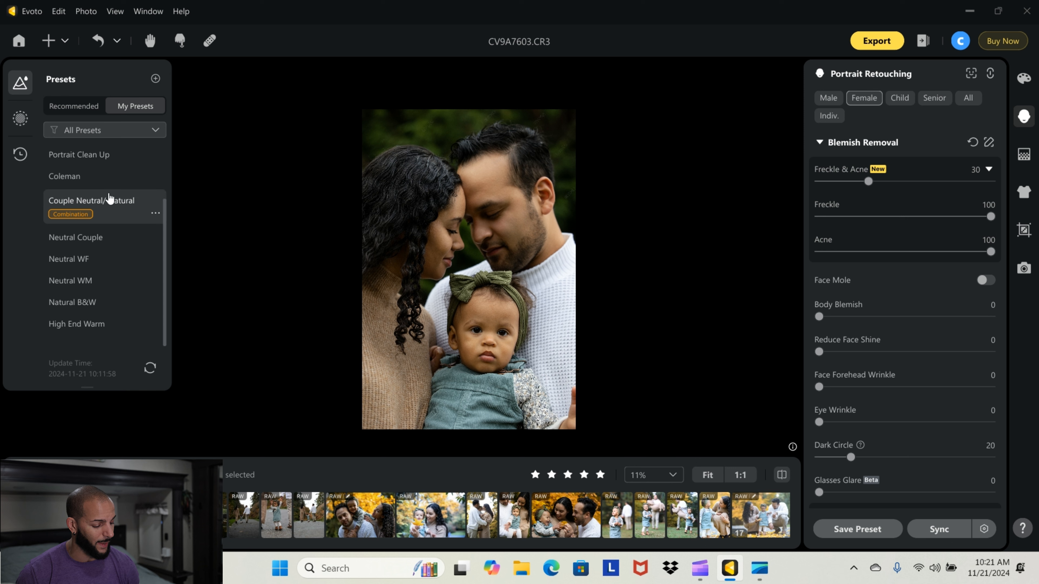
{"action": "scroll", "coordinate": [101, 176], "scroll_direction": "up", "scroll_amount": 2}
{"action": "scroll", "coordinate": [101, 192], "scroll_direction": "down", "scroll_amount": 2}
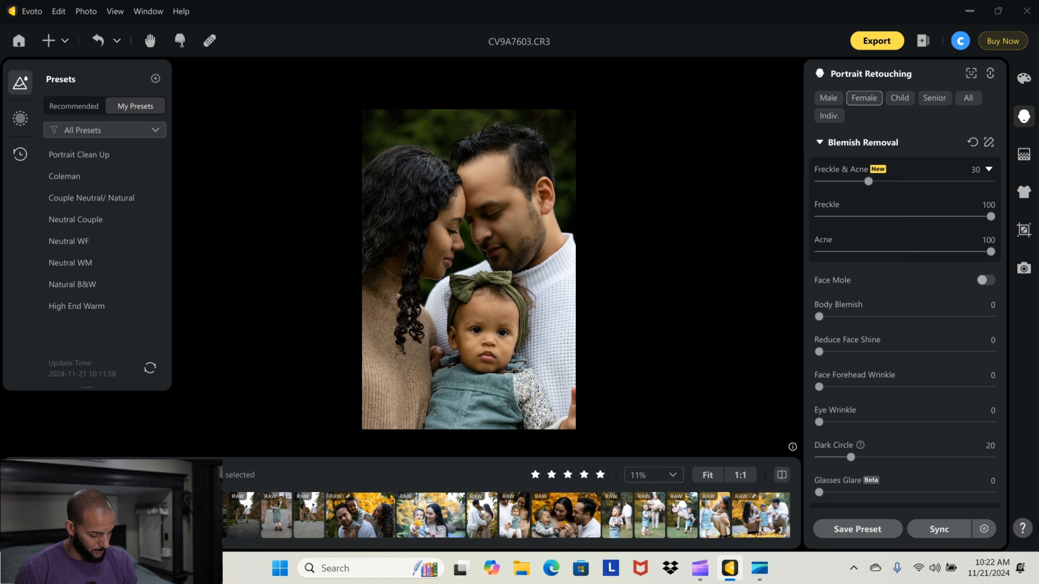
- Select all 34 five-star photos and sync every color, portrait, background and clothes adjustment to them, leaving out Crop & Rotate
{"action": "scroll", "coordinate": [478, 519], "scroll_direction": "down", "scroll_amount": 5}
{"action": "scroll", "coordinate": [478, 520], "scroll_direction": "down", "scroll_amount": 5}
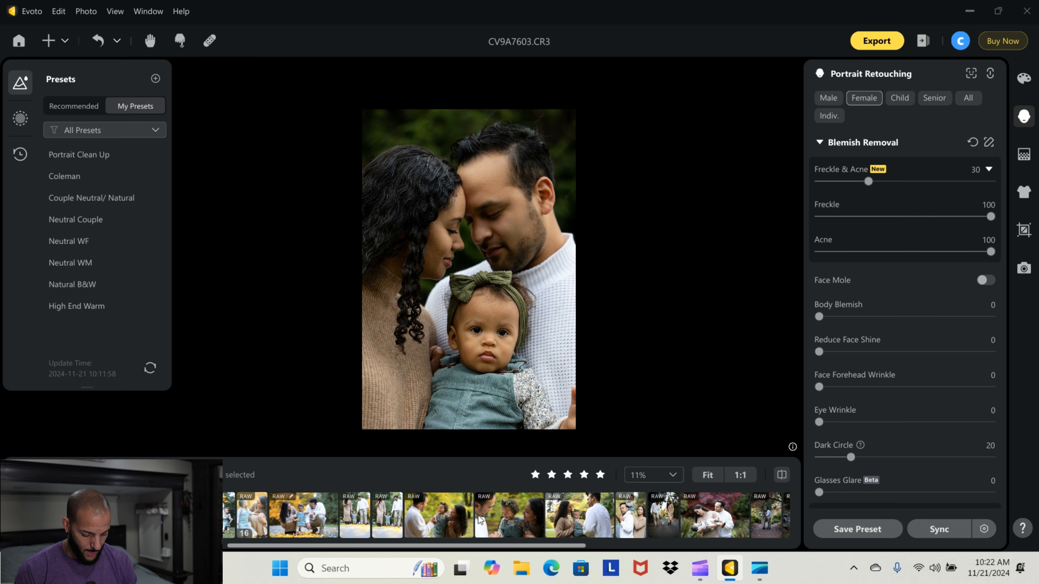
{"action": "scroll", "coordinate": [551, 516], "scroll_direction": "down", "scroll_amount": 3}
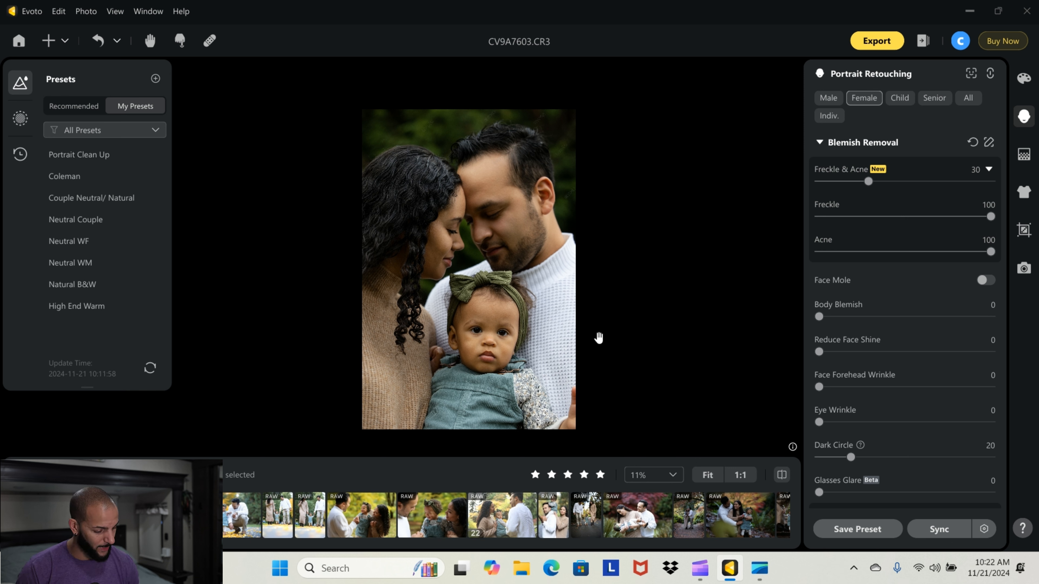
{"action": "scroll", "coordinate": [57, 516], "scroll_direction": "up", "scroll_amount": 5}
{"action": "scroll", "coordinate": [58, 516], "scroll_direction": "up", "scroll_amount": 5}
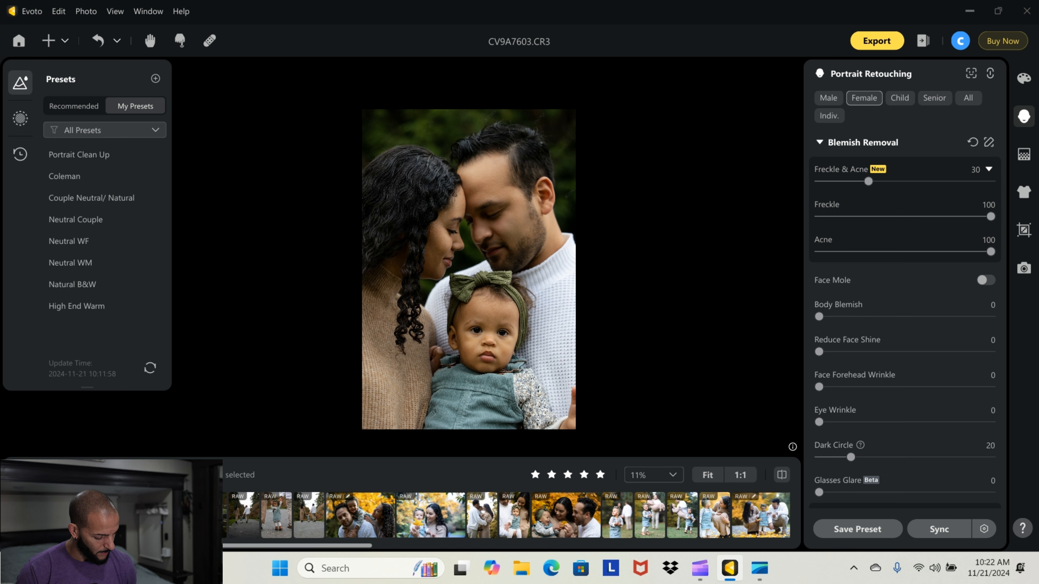
{"action": "left_click_drag", "start_coordinate": [193, 533], "coordinate": [783, 536]}
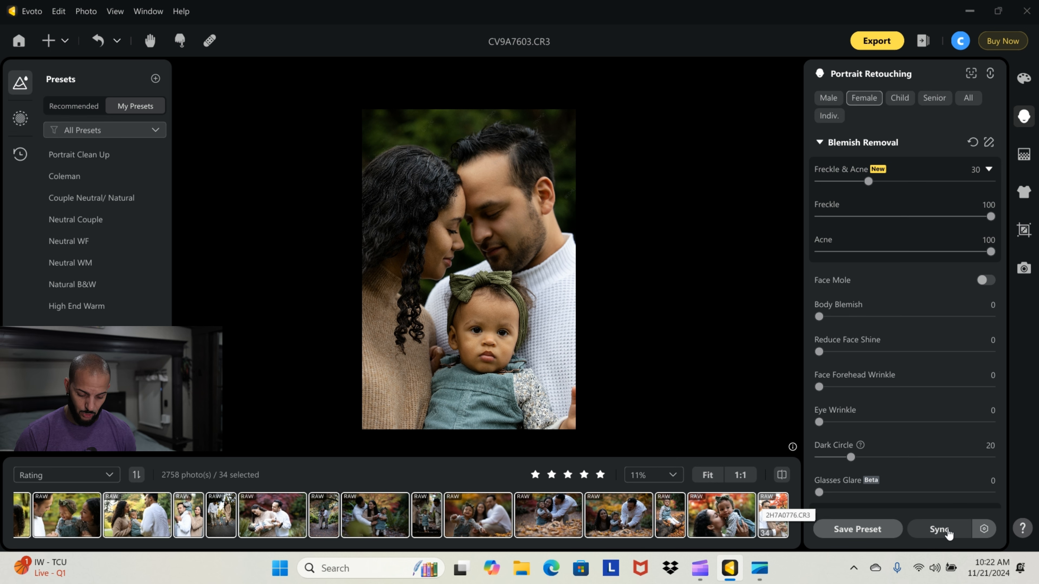
{"action": "left_click", "coordinate": [939, 530]}
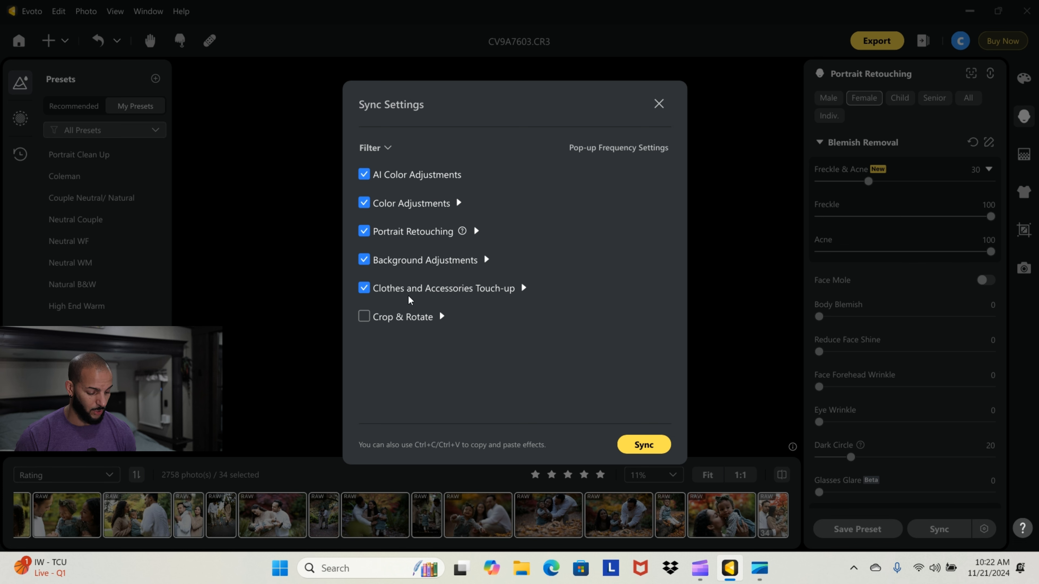
{"action": "left_click", "coordinate": [650, 445]}
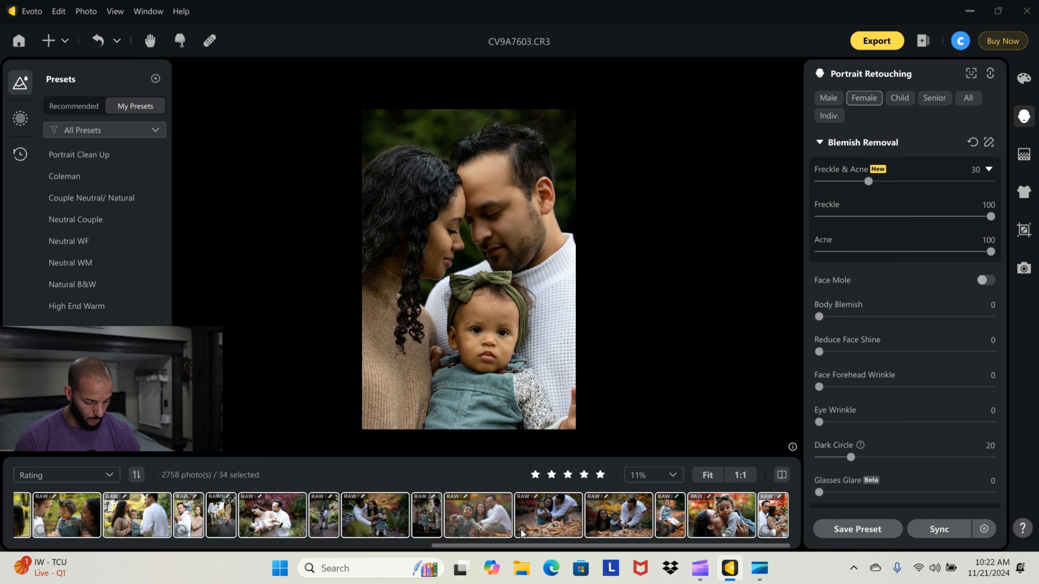
{"action": "left_click_drag", "start_coordinate": [551, 548], "coordinate": [94, 548]}
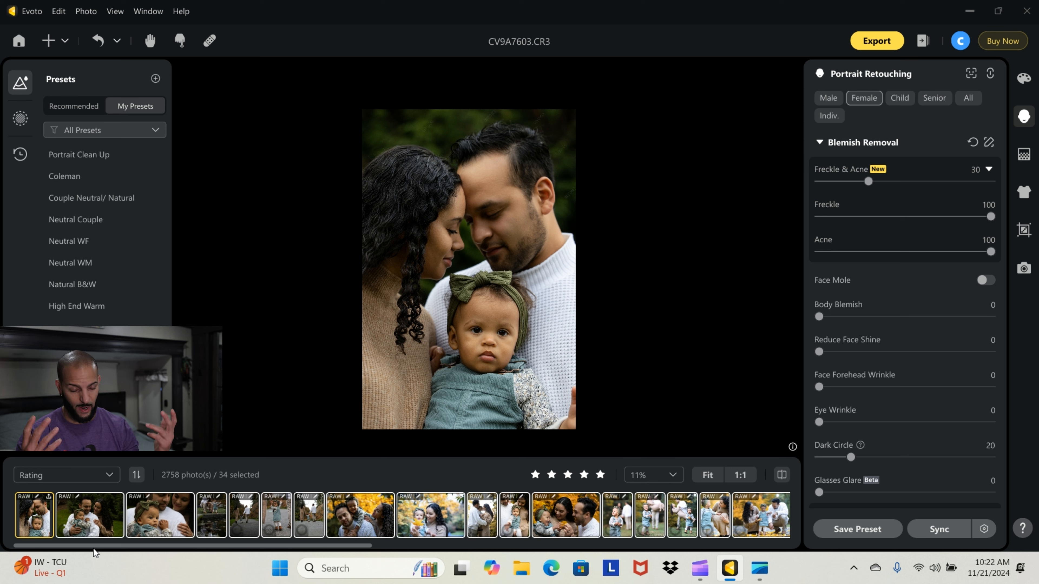
- Compare the mask lists offered under Color Adjustments and Portrait Retouching, and collapse the Blemish Removal section
{"action": "left_click", "coordinate": [26, 84]}
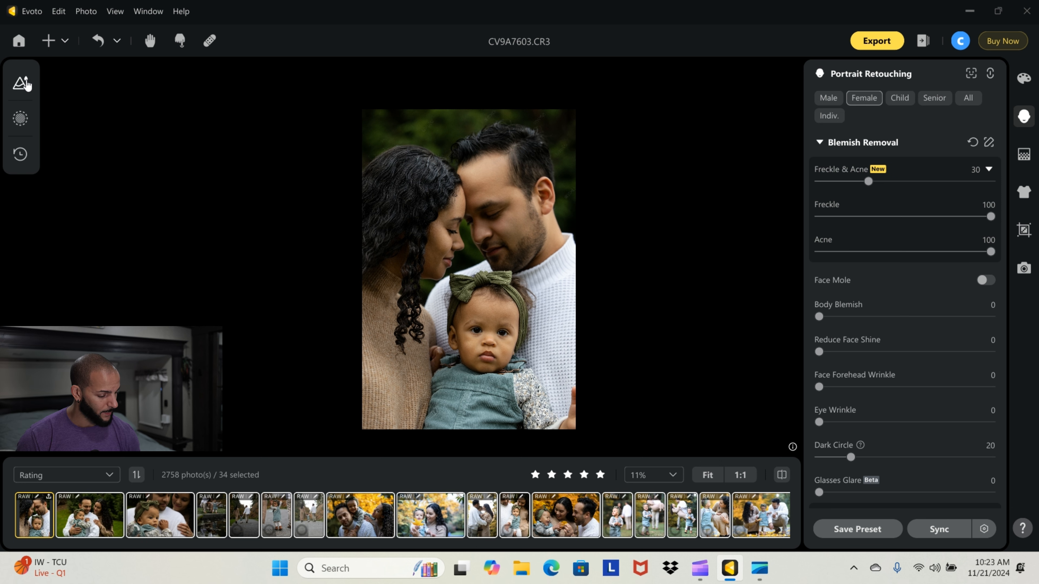
{"action": "left_click", "coordinate": [22, 125]}
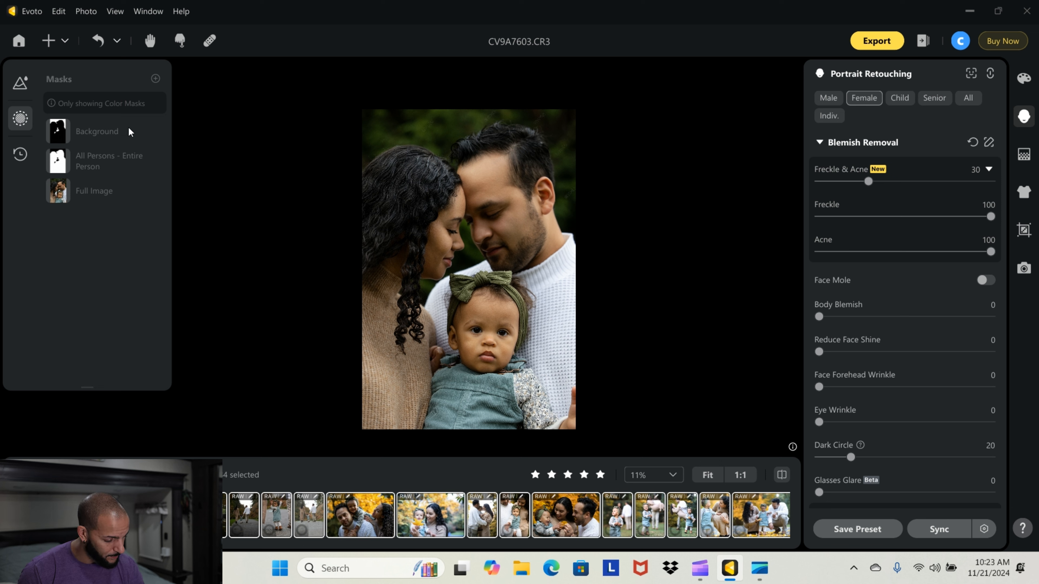
{"action": "left_click", "coordinate": [1024, 80]}
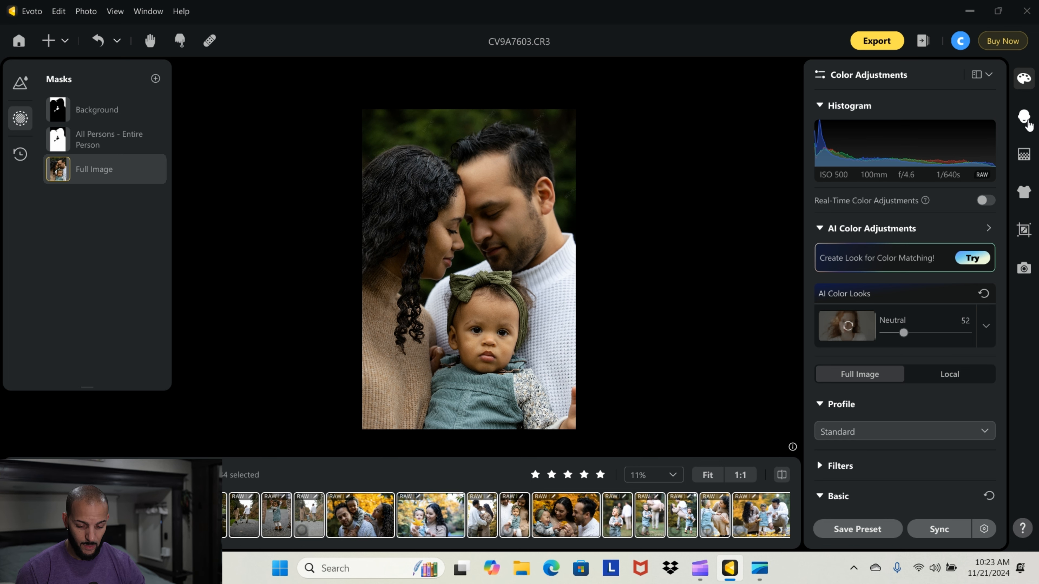
{"action": "left_click", "coordinate": [1025, 119]}
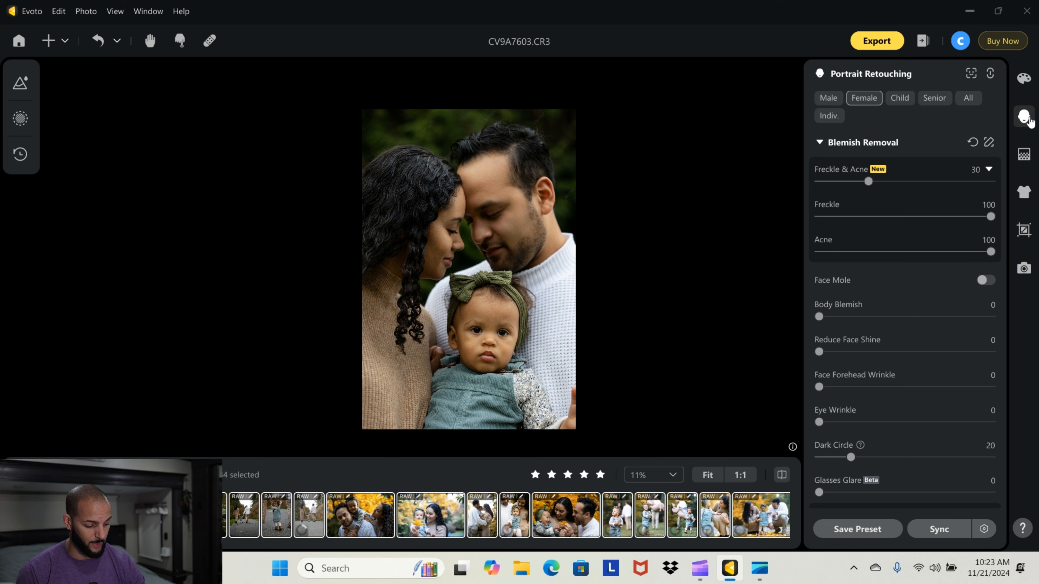
{"action": "left_click", "coordinate": [20, 119]}
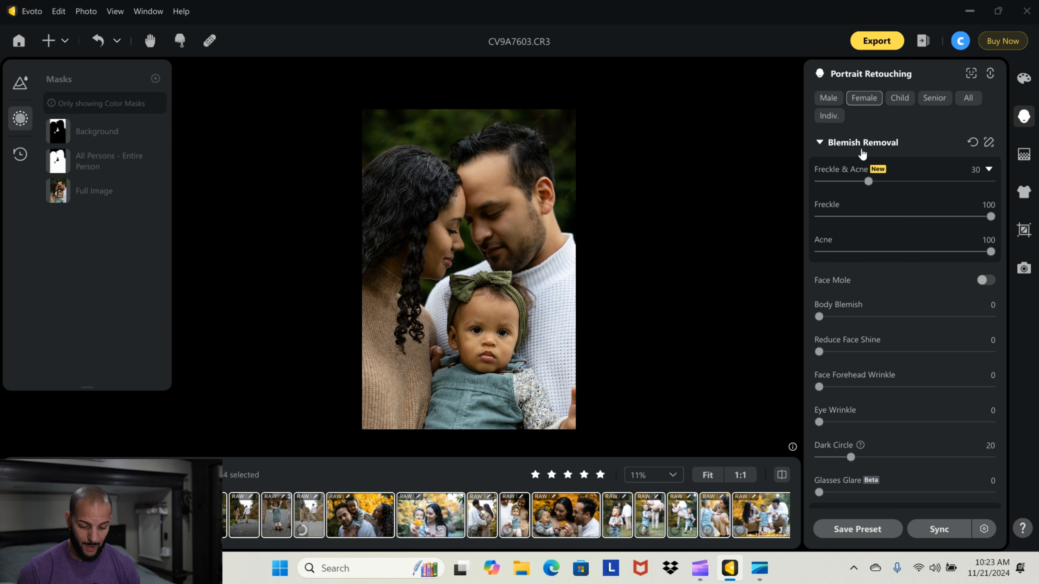
{"action": "left_click", "coordinate": [1024, 78]}
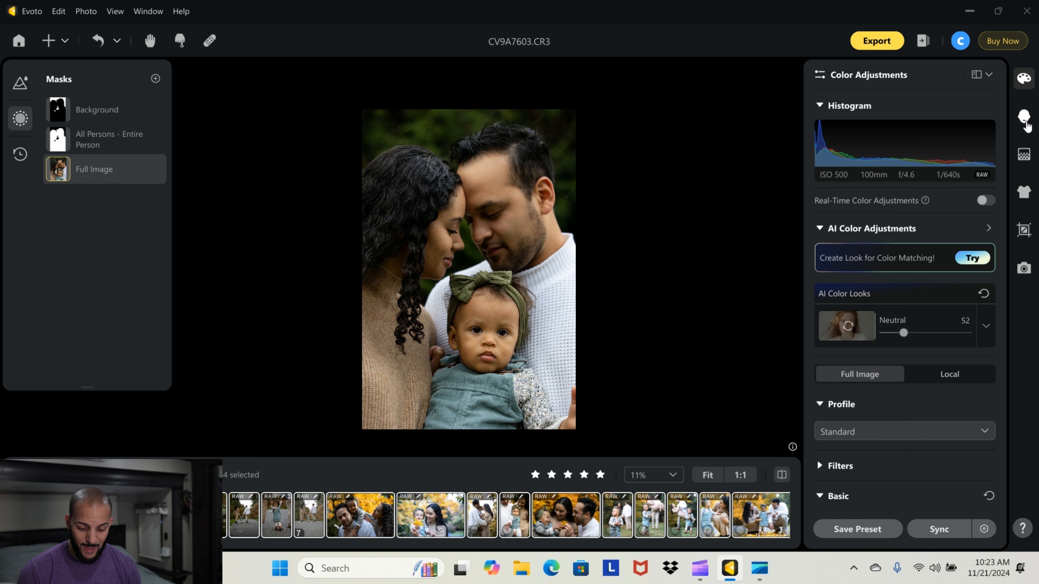
{"action": "left_click", "coordinate": [1025, 121]}
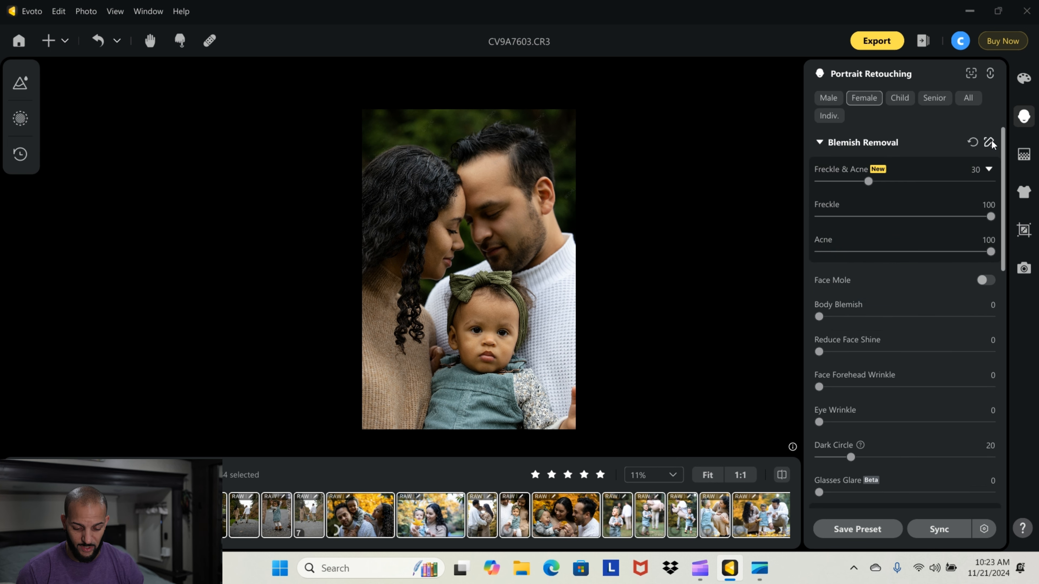
{"action": "left_click", "coordinate": [820, 143]}
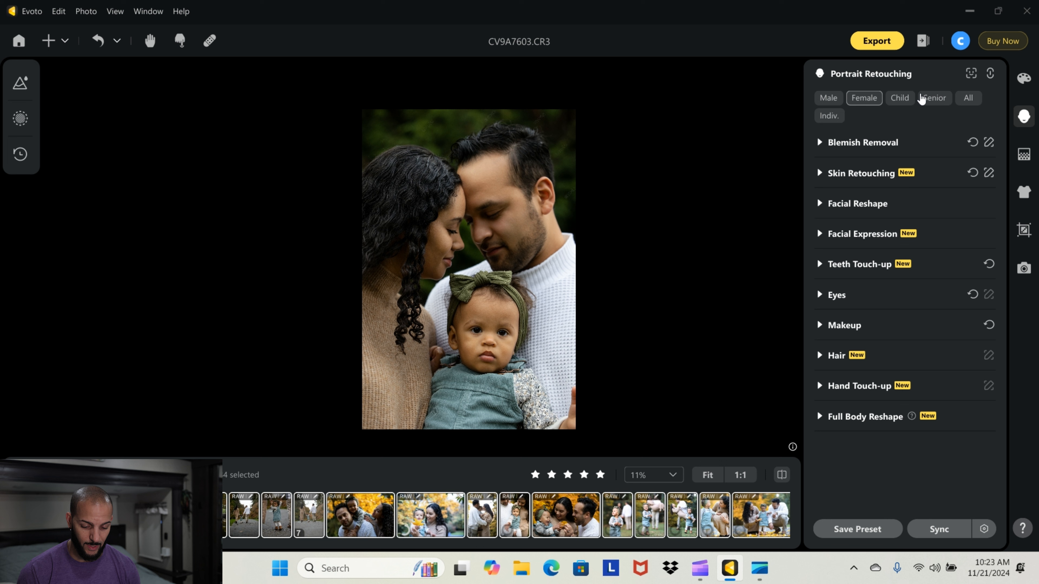
- Preview the Background, All Persons - Entire Person and Full Image masks on the portrait under Color Adjustments
{"action": "left_click", "coordinate": [1025, 80]}
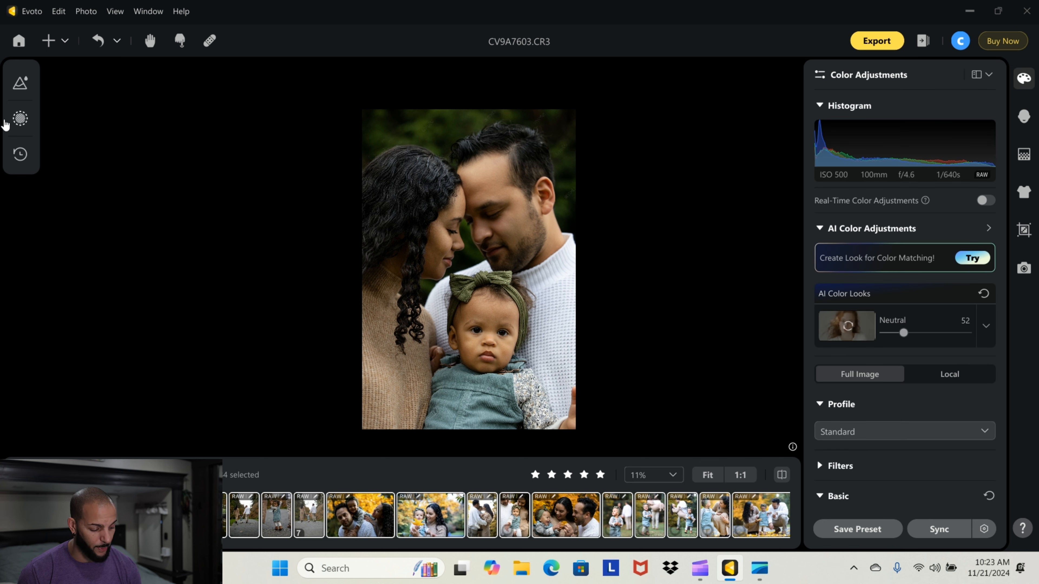
{"action": "left_click", "coordinate": [16, 125]}
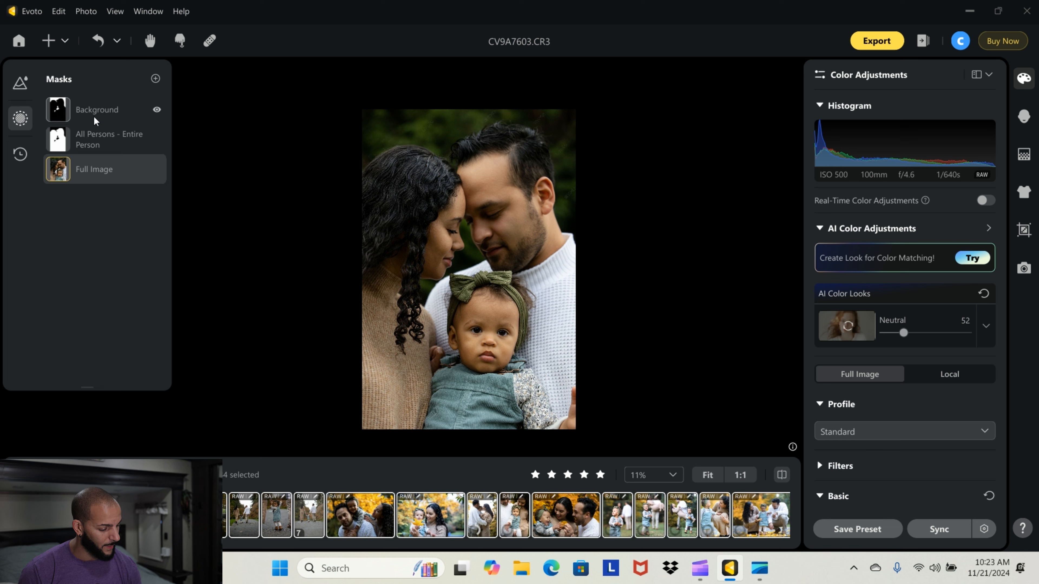
{"action": "mouse_move", "coordinate": [59, 118]}
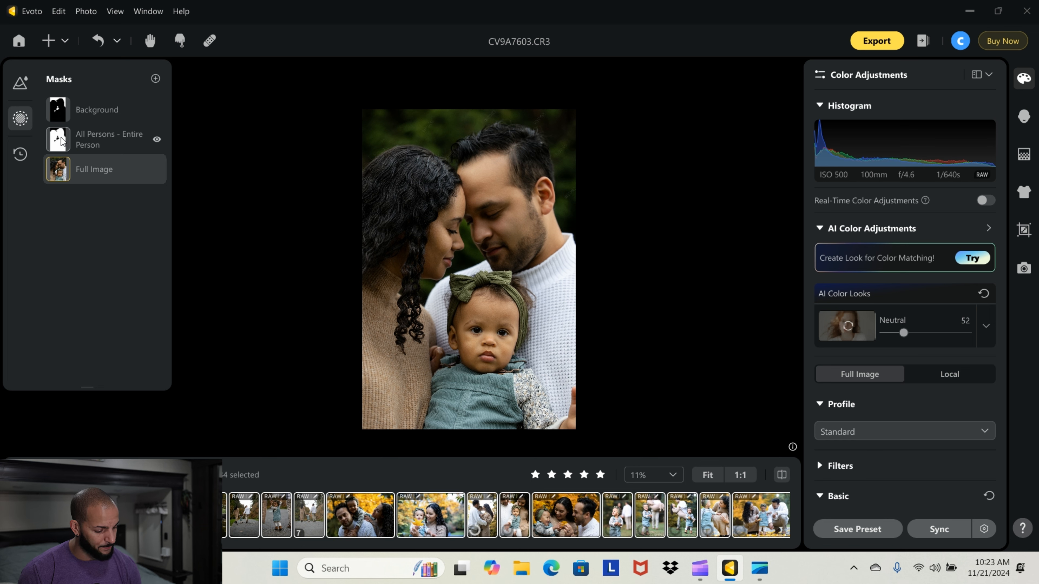
{"action": "mouse_move", "coordinate": [60, 141]}
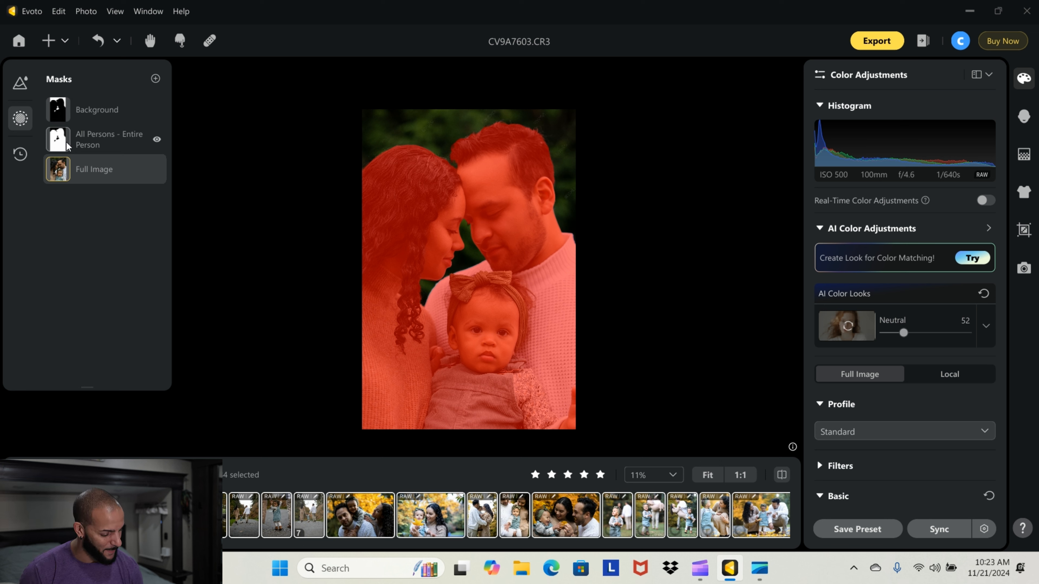
{"action": "mouse_move", "coordinate": [63, 175]}
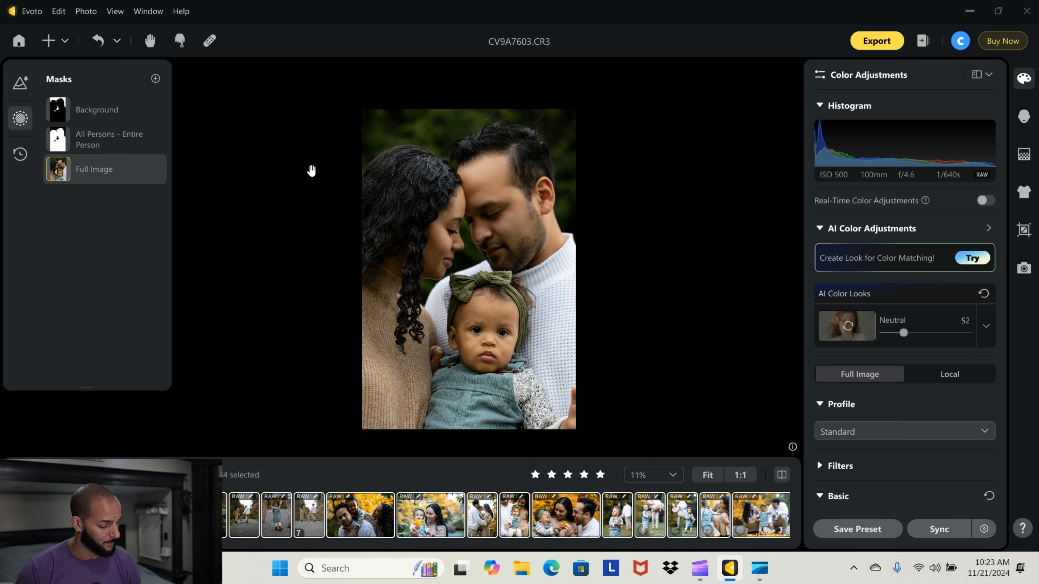
- Return the portrait to the Bright preset in its edit history and reset all effects, inspecting the faces up close
{"action": "left_click", "coordinate": [21, 155]}
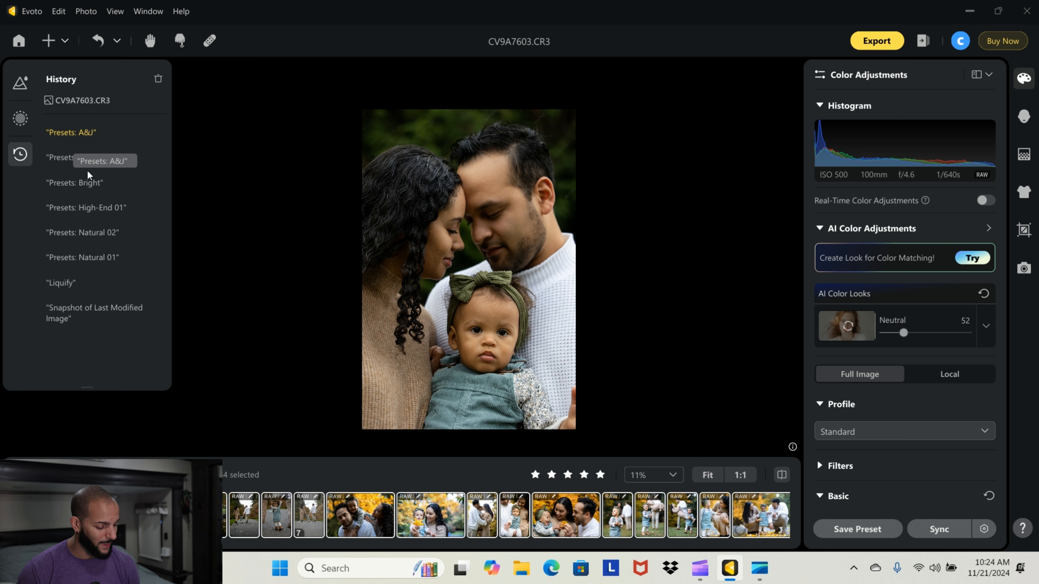
{"action": "left_click", "coordinate": [82, 183]}
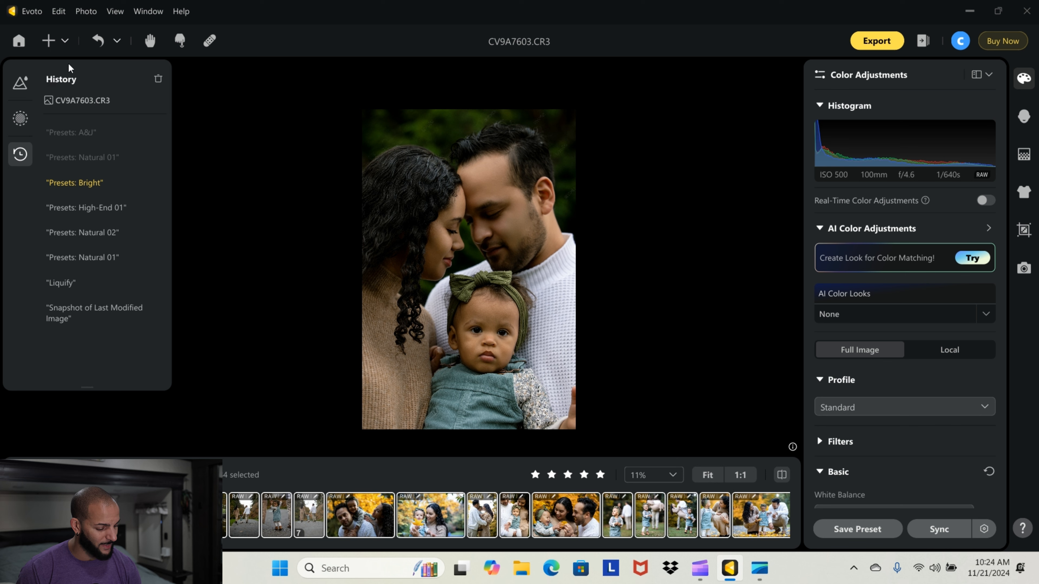
{"action": "key", "text": "ctrl+r"}
{"action": "scroll", "coordinate": [421, 198], "scroll_direction": "up", "scroll_amount": 5}
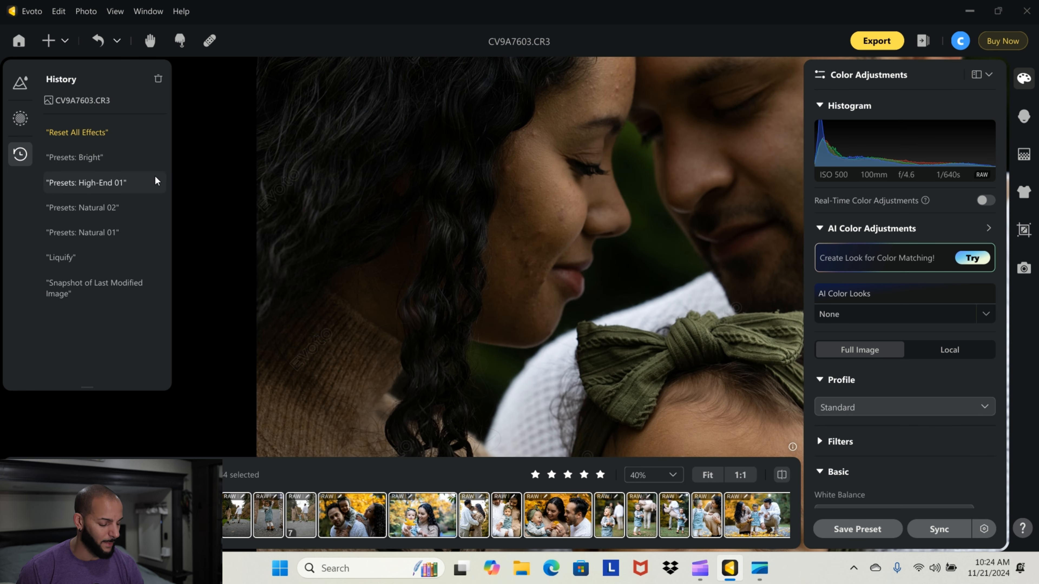
- Step the portrait back through its history to the Bright preset and on to Natural 02, and glance over the saved presets
{"action": "left_click", "coordinate": [86, 158]}
{"action": "scroll", "coordinate": [514, 194], "scroll_direction": "down", "scroll_amount": 2}
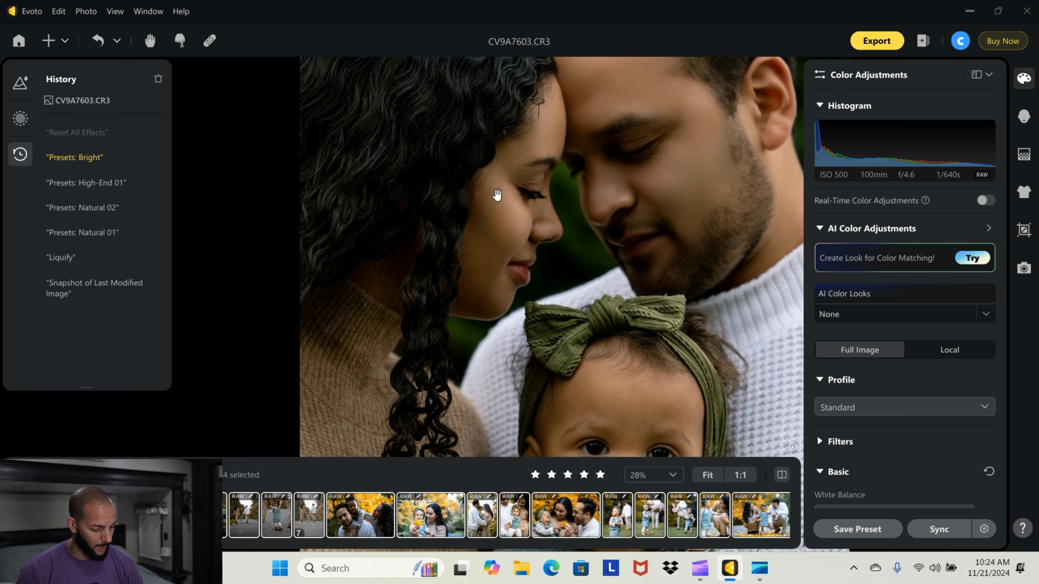
{"action": "scroll", "coordinate": [497, 194], "scroll_direction": "down", "scroll_amount": 2}
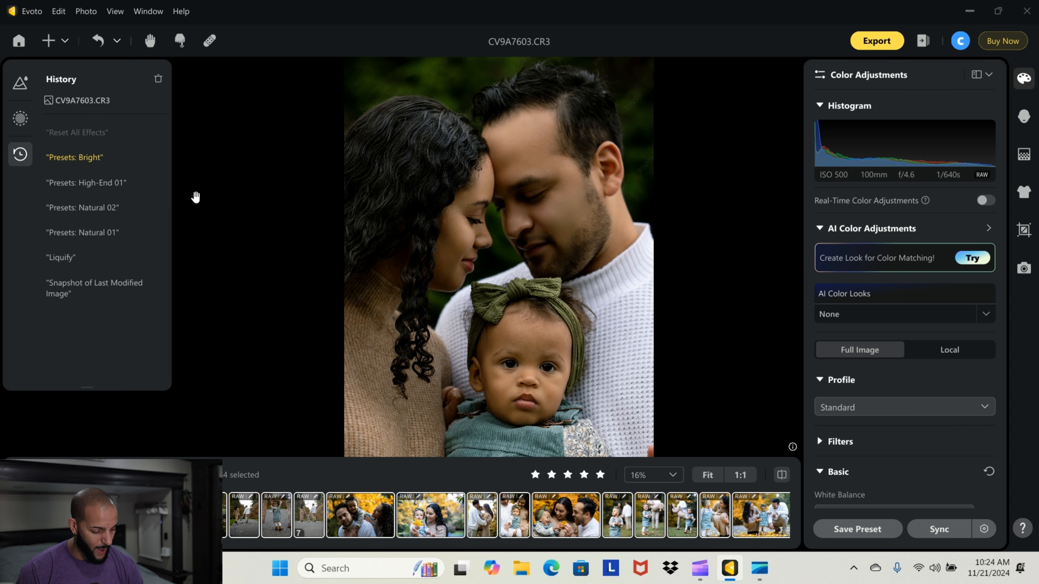
{"action": "left_click", "coordinate": [115, 209]}
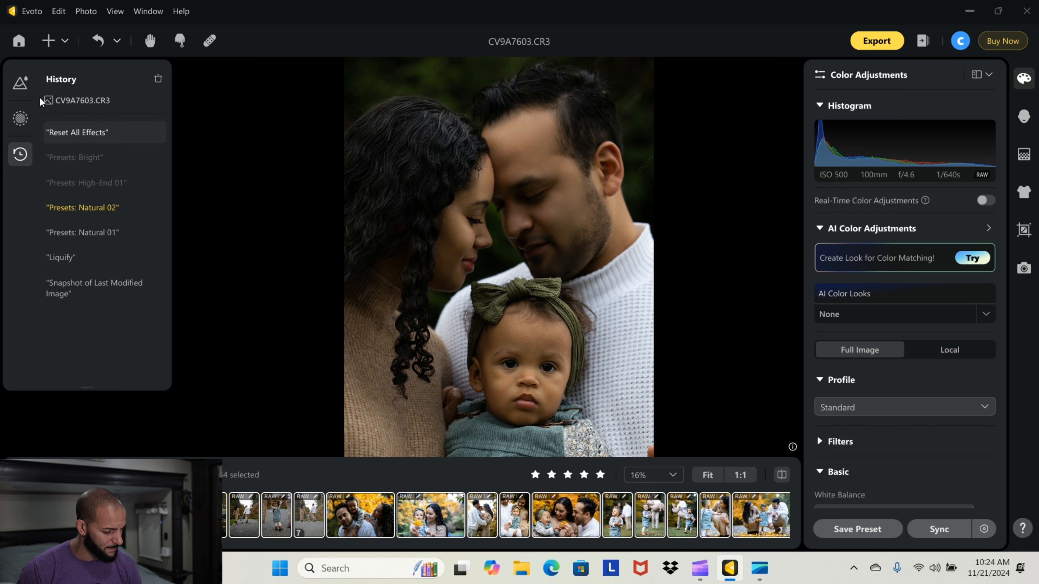
{"action": "left_click", "coordinate": [24, 86]}
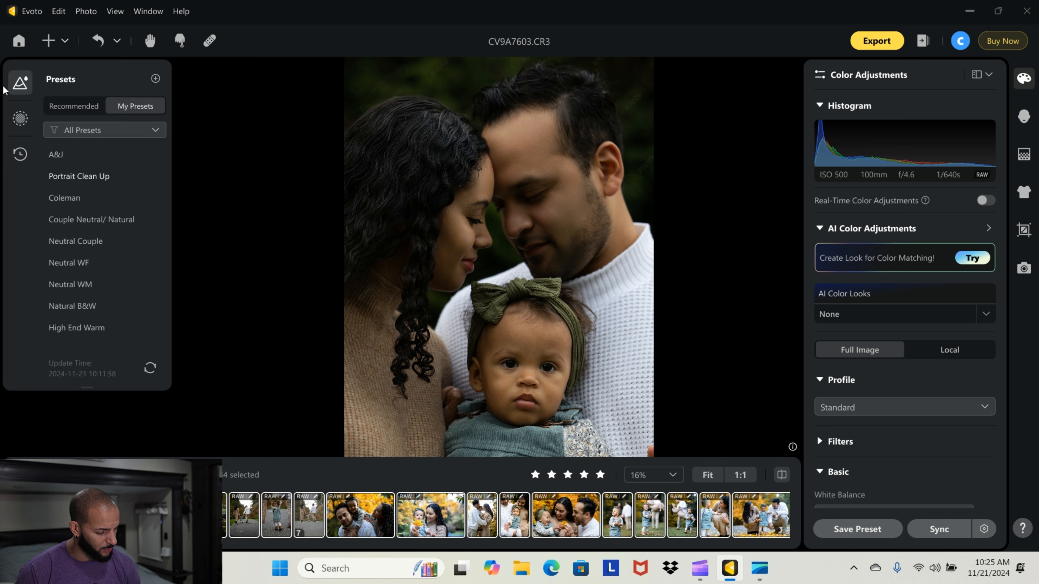
{"action": "left_click", "coordinate": [16, 88]}
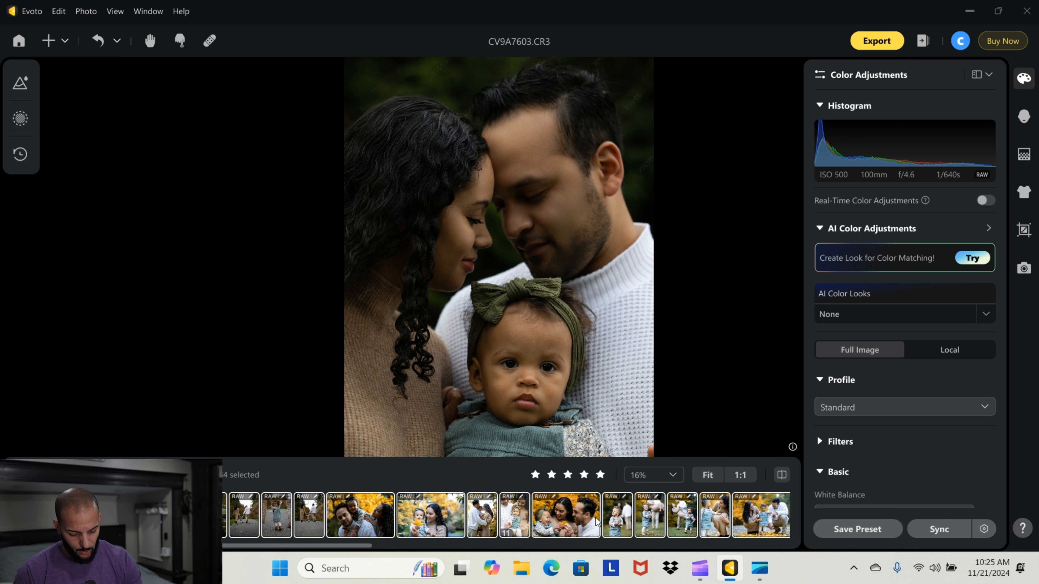
- Filter the filmstrip by five-star rating with the Equal or higher than condition
{"action": "left_click", "coordinate": [109, 475]}
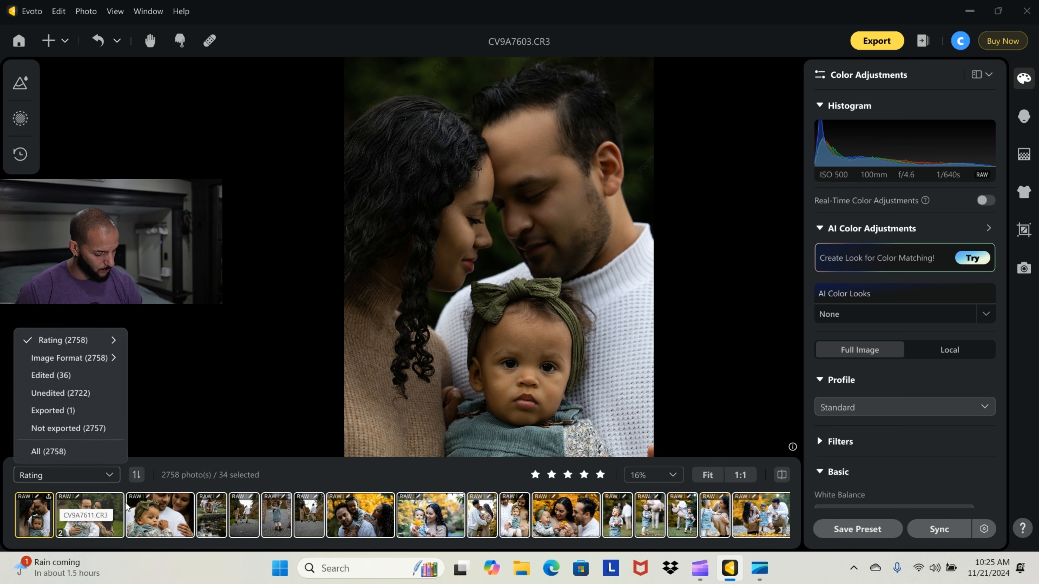
{"action": "mouse_move", "coordinate": [90, 343]}
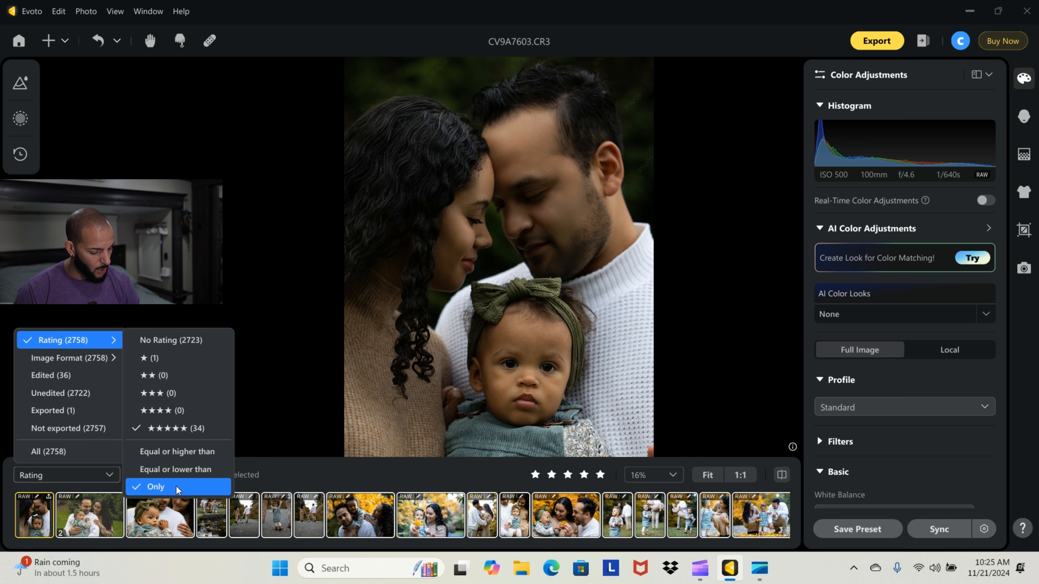
{"action": "left_click", "coordinate": [192, 454]}
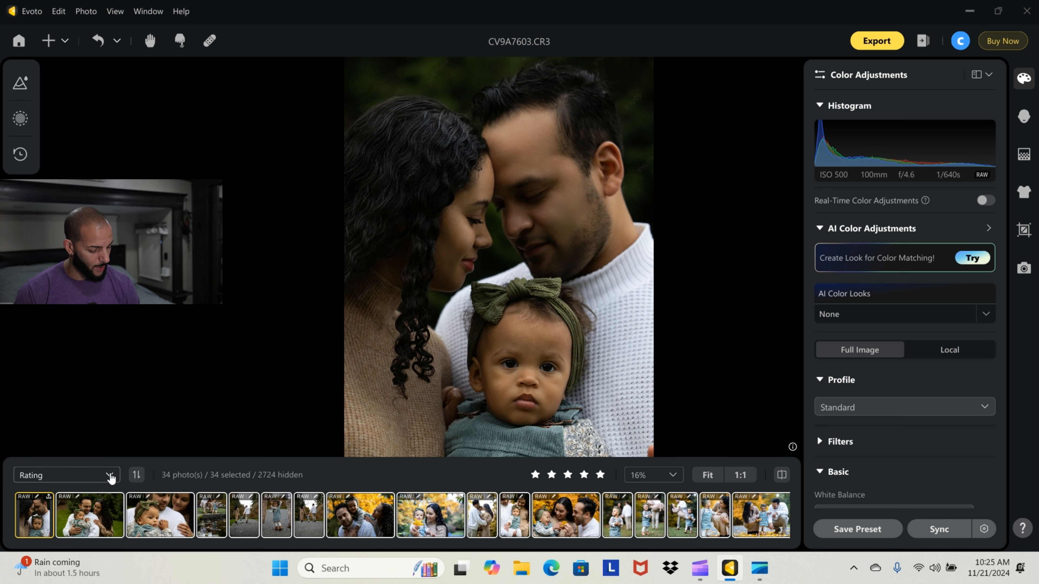
- Check the Image Format filter choices and filter the filmstrip to show only edited photos
{"action": "left_click", "coordinate": [111, 476]}
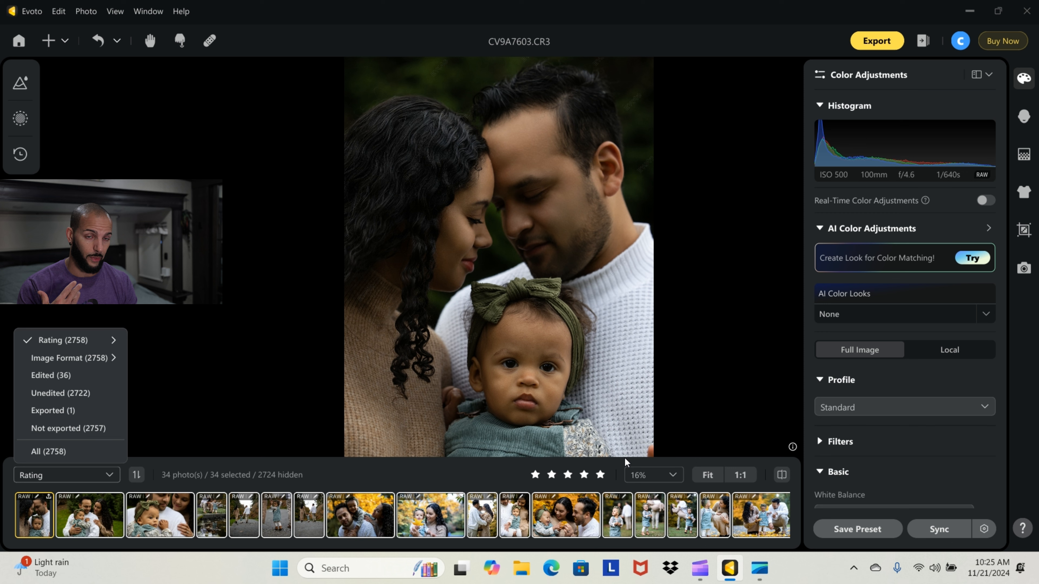
{"action": "mouse_move", "coordinate": [107, 366]}
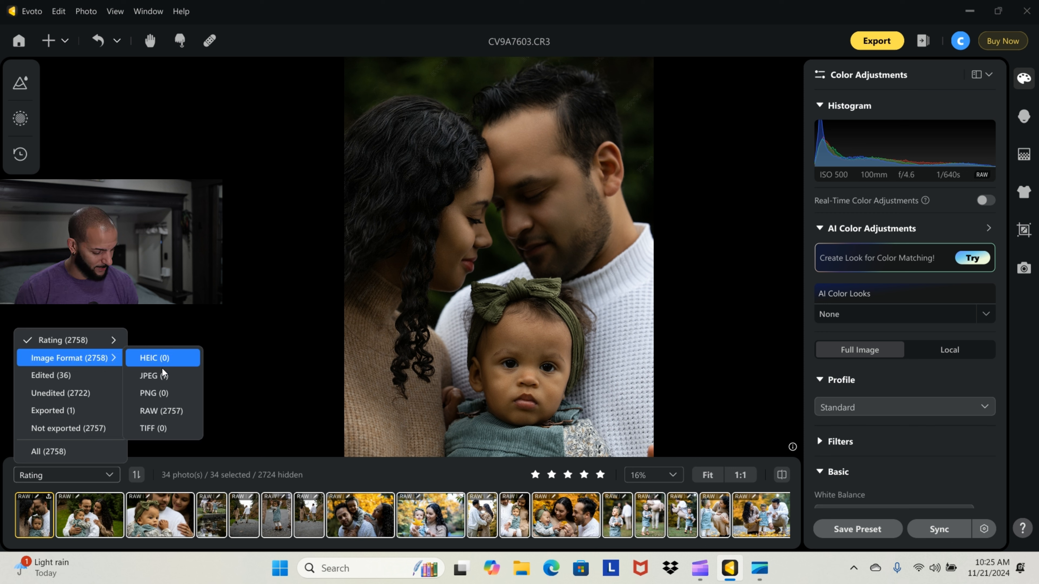
{"action": "left_click", "coordinate": [80, 376]}
- Review the filmstrip's filter choices, including Not exported, and its sorting options such as Capture Time and Edit Time
{"action": "left_click", "coordinate": [70, 475]}
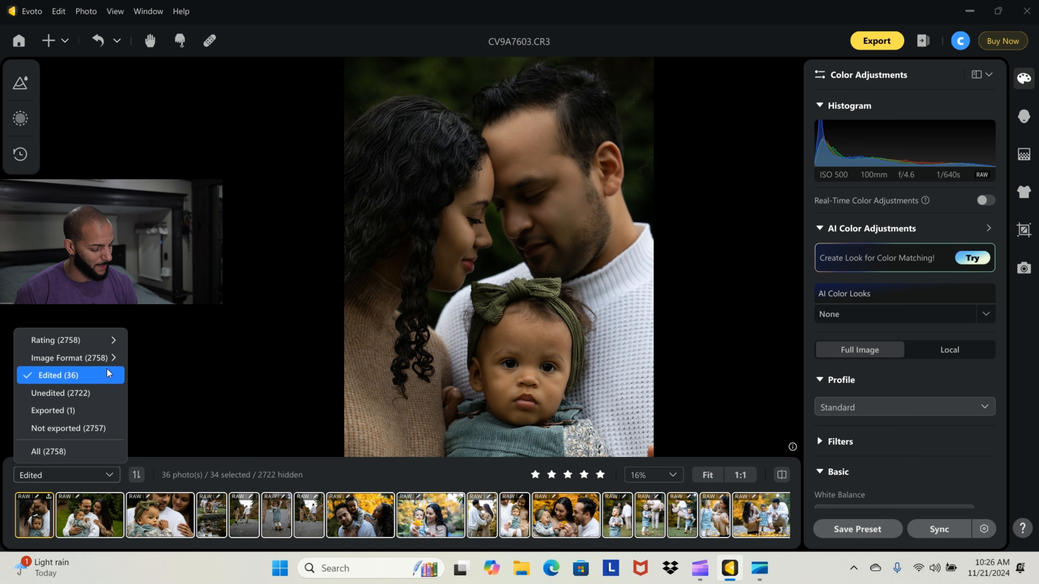
{"action": "mouse_move", "coordinate": [112, 340]}
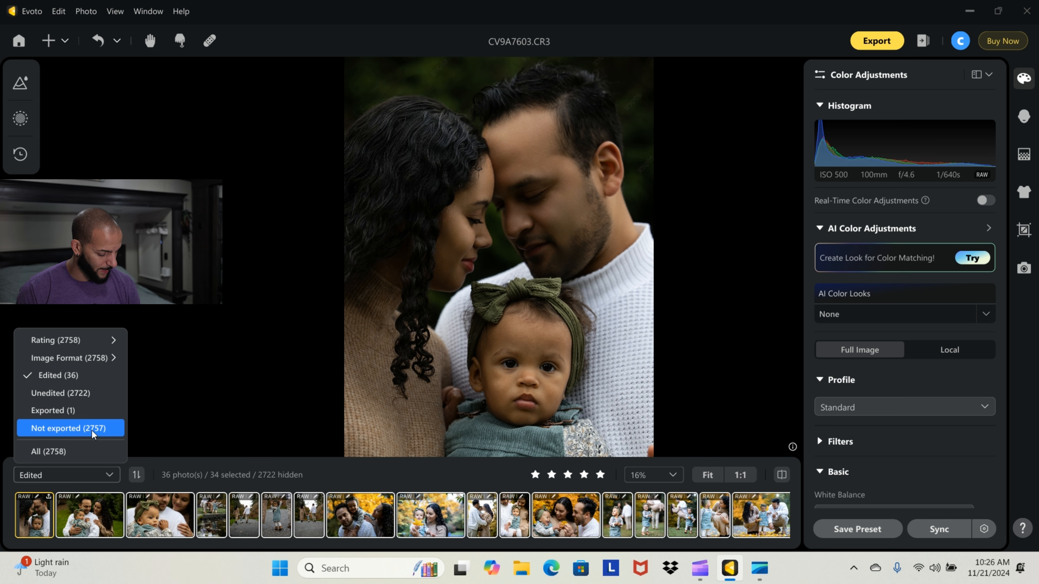
{"action": "left_click", "coordinate": [157, 468]}
{"action": "left_click", "coordinate": [136, 479]}
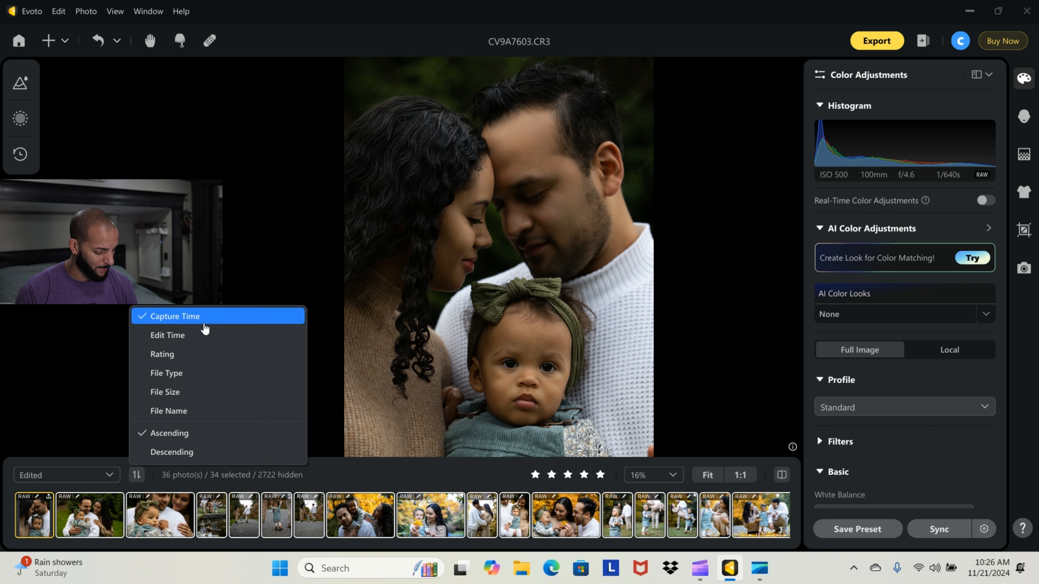
{"action": "left_click", "coordinate": [356, 479]}
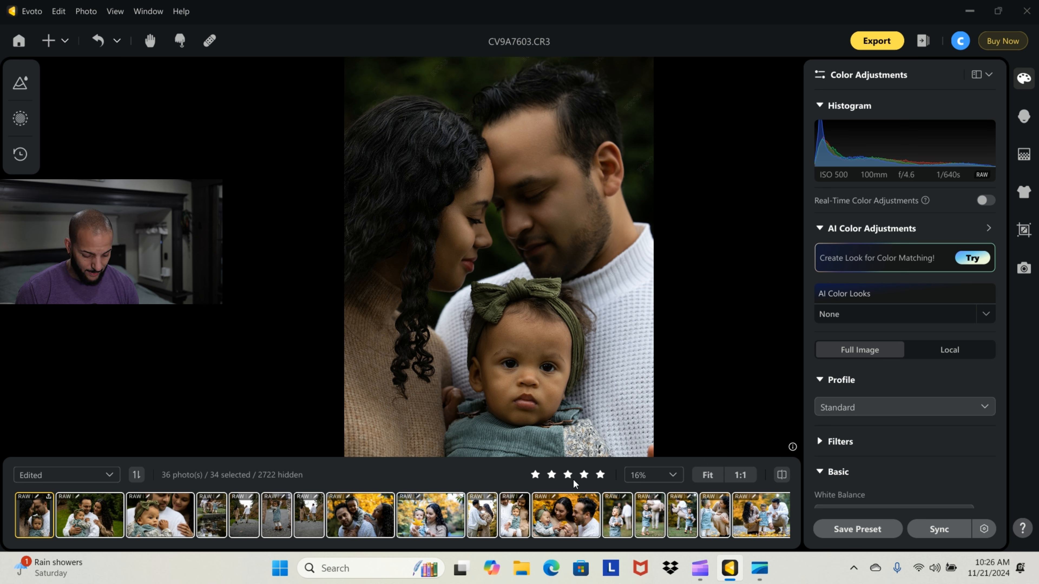
- View the toddler photo CV9A8108.CR3 at 1:1 zoom and return it to the fitted view
{"action": "left_click", "coordinate": [673, 476]}
{"action": "left_click", "coordinate": [673, 476]}
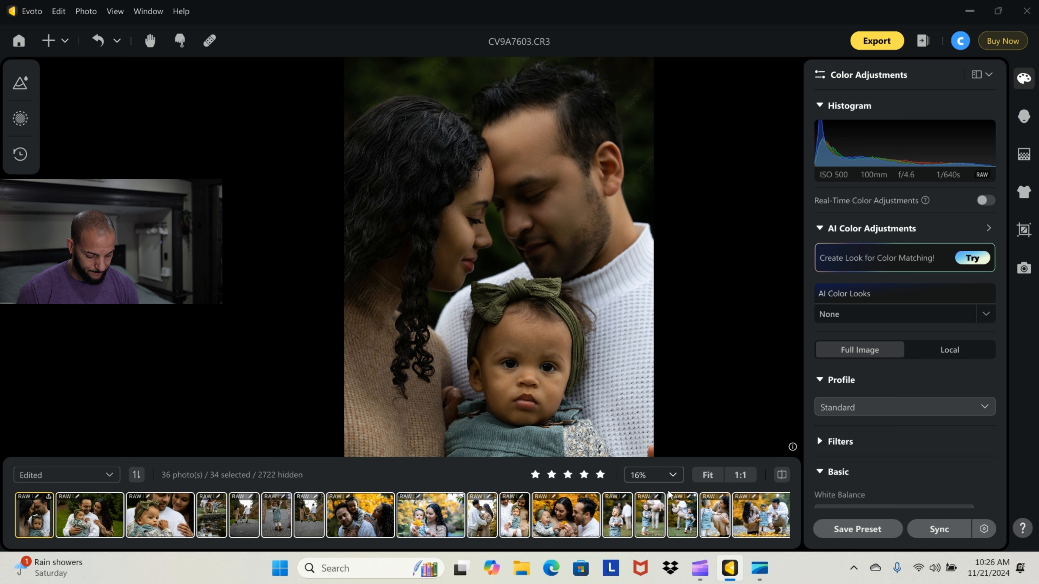
{"action": "left_click", "coordinate": [623, 521]}
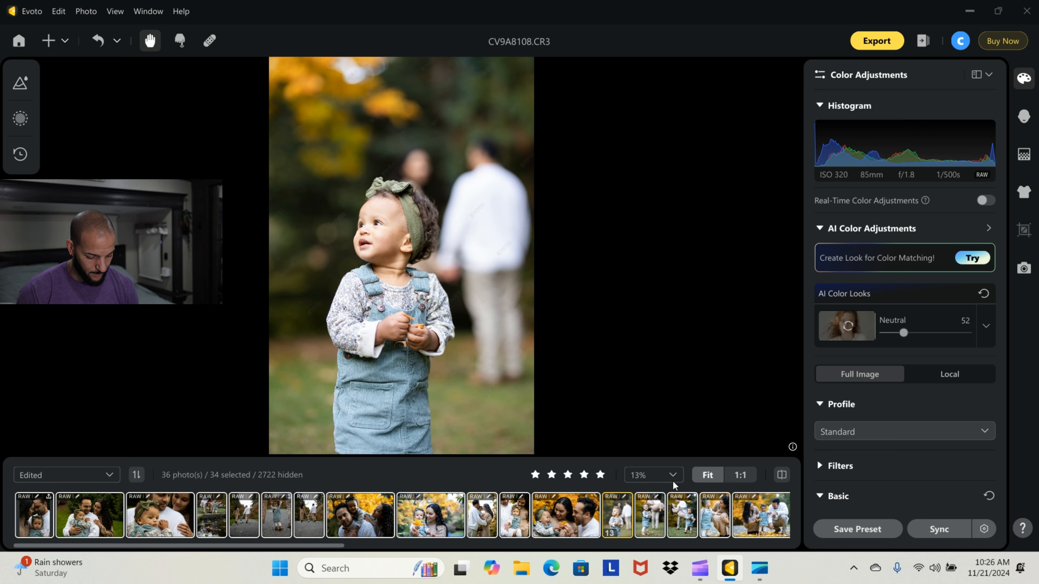
{"action": "left_click", "coordinate": [741, 476]}
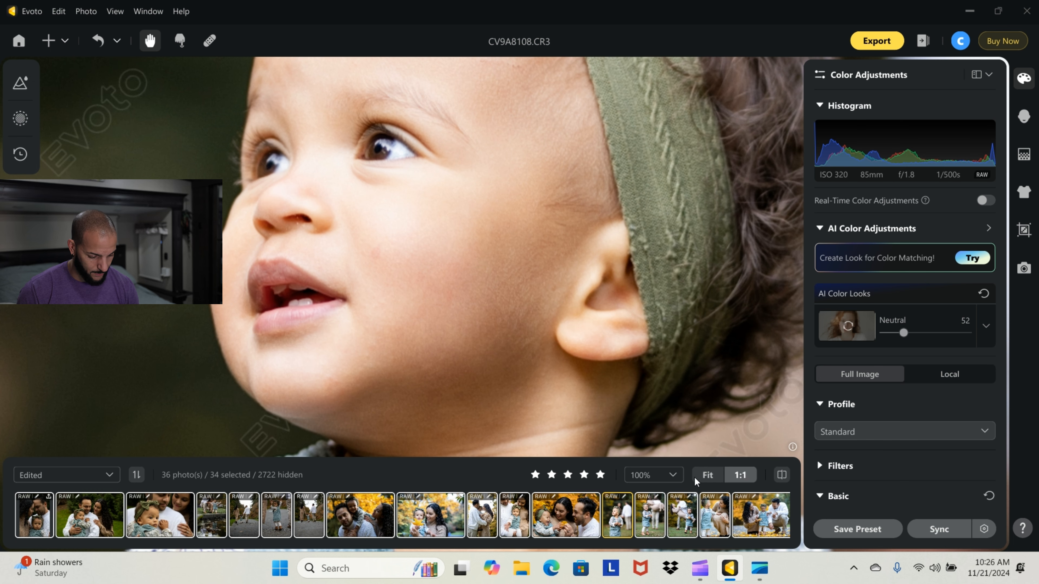
{"action": "left_click", "coordinate": [708, 475]}
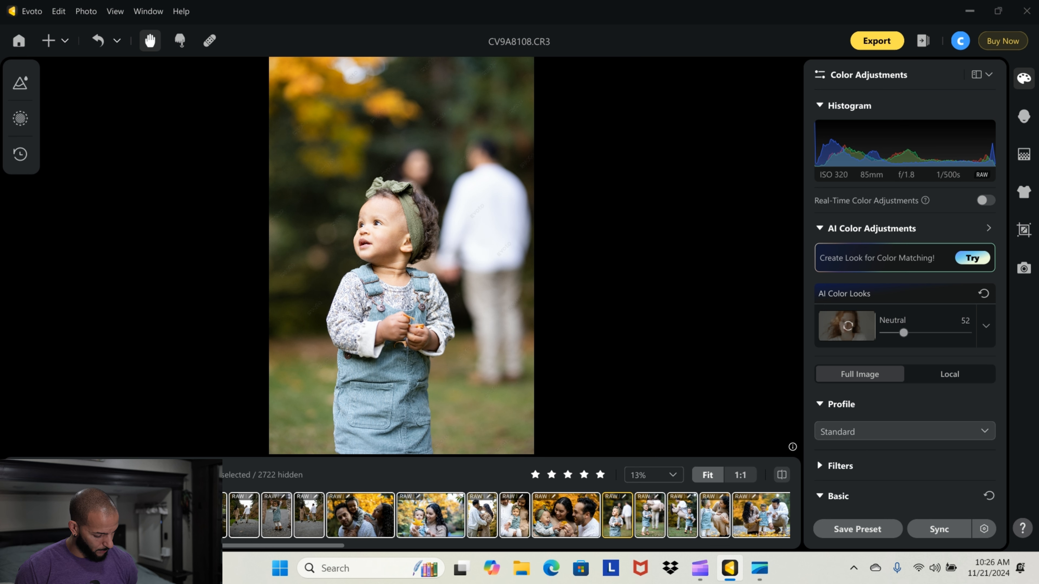
- Select only the family portrait CV9A7603.CR3 in the filmstrip and open its export settings
{"action": "left_click", "coordinate": [122, 516]}
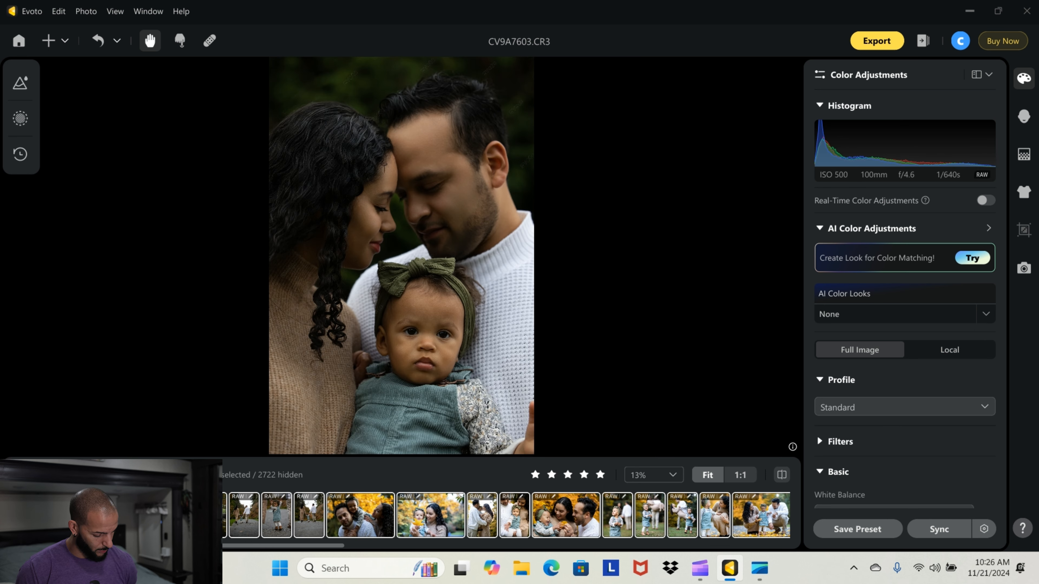
{"action": "left_click", "coordinate": [163, 516]}
{"action": "left_click", "coordinate": [122, 515]}
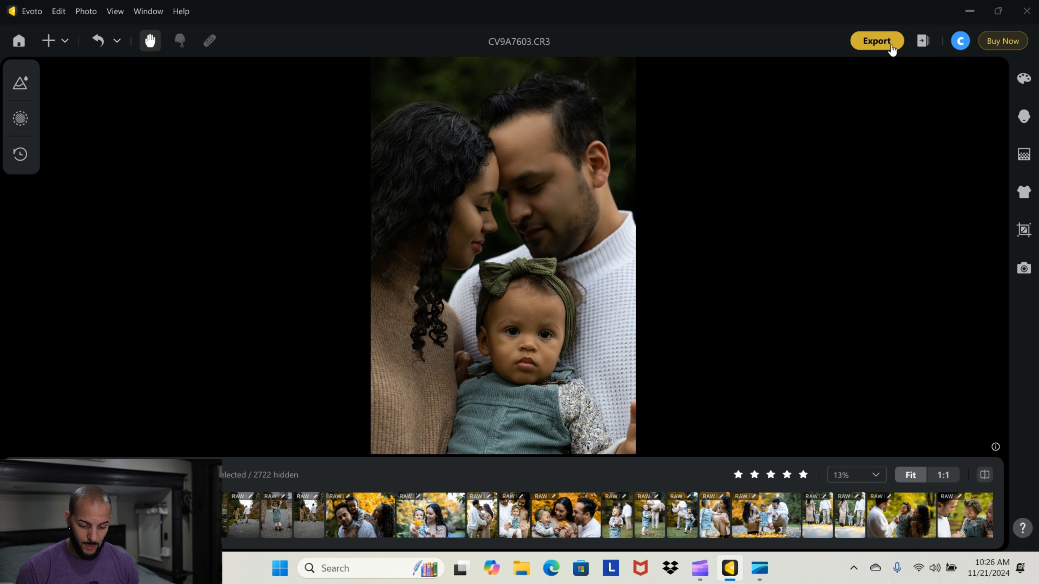
{"action": "left_click", "coordinate": [884, 42]}
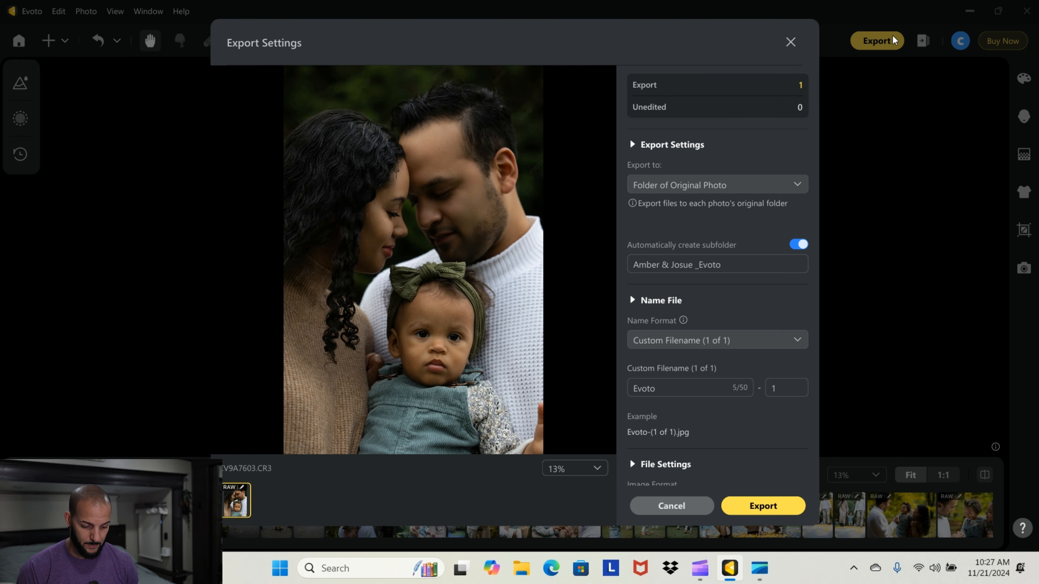
- Review the export destination and name format choices, switching automatic subfolder creation off and back on
{"action": "left_click", "coordinate": [802, 185]}
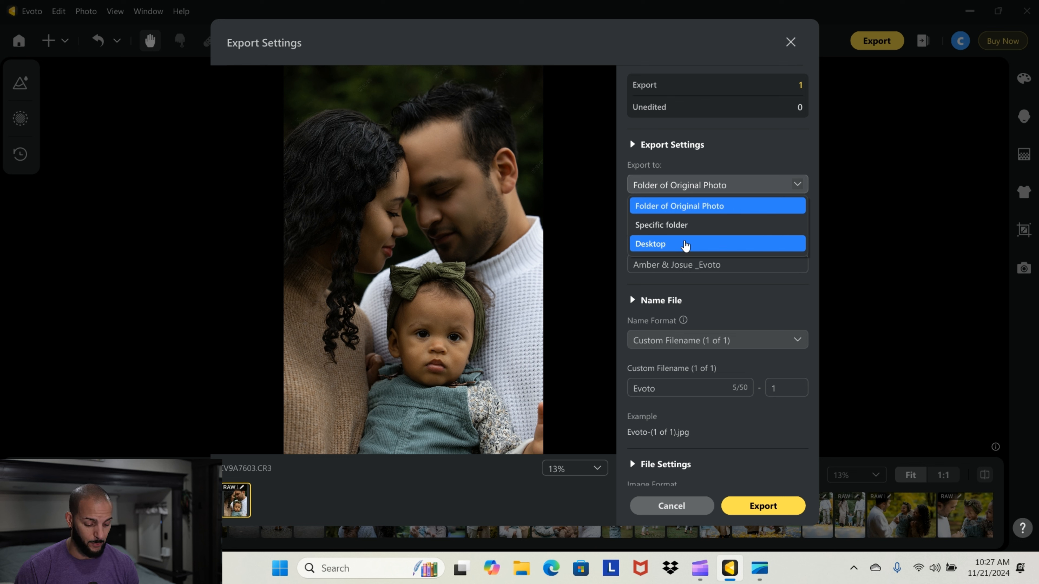
{"action": "left_click", "coordinate": [803, 183]}
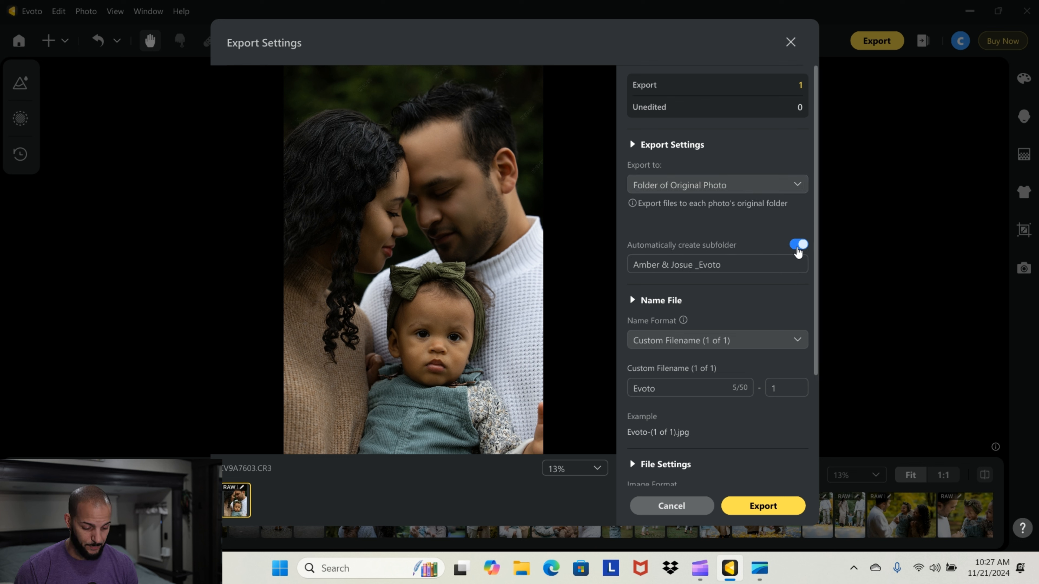
{"action": "left_click", "coordinate": [797, 248]}
{"action": "left_click", "coordinate": [800, 247]}
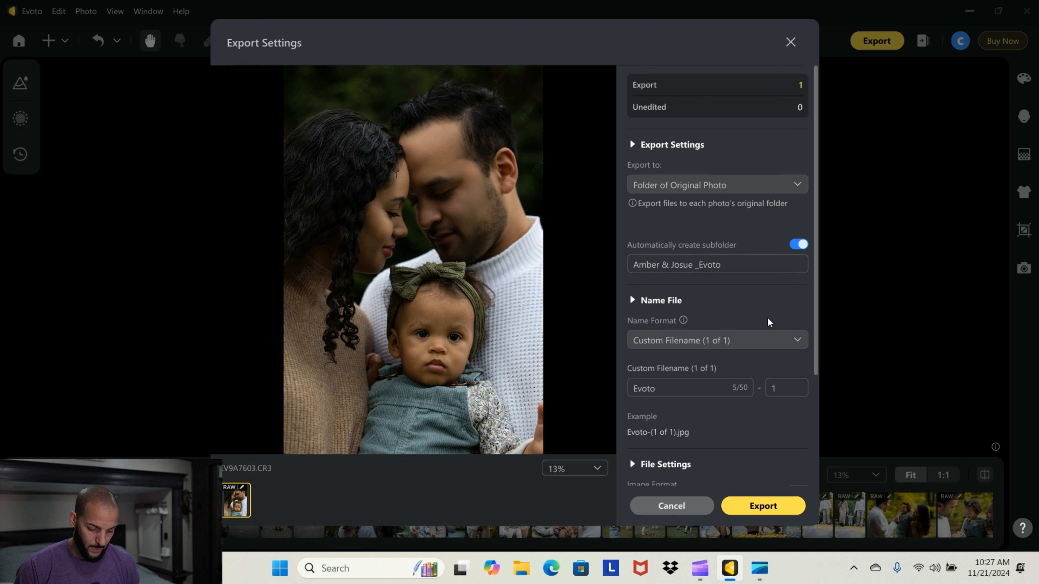
{"action": "left_click", "coordinate": [785, 340]}
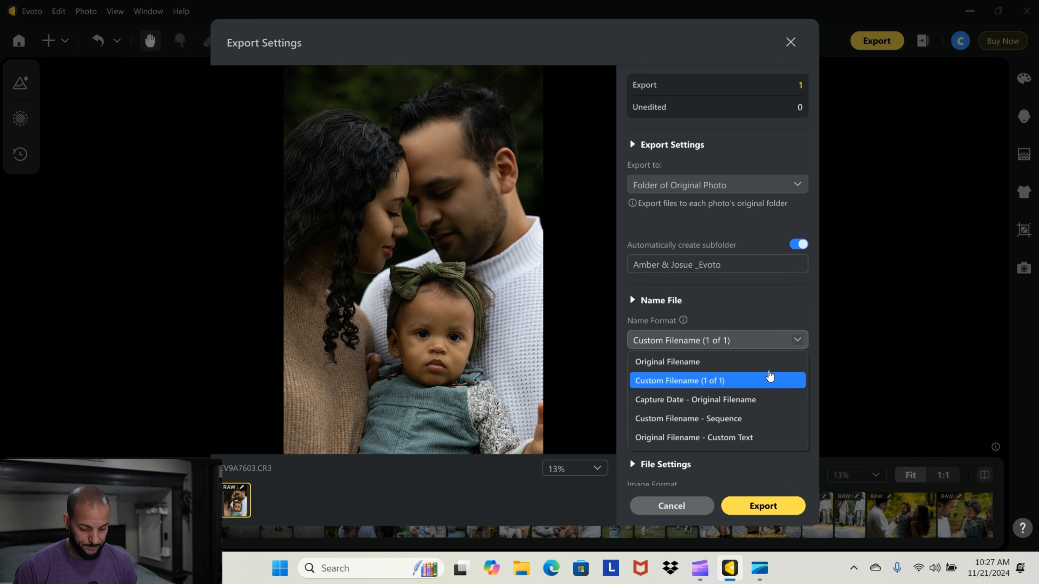
{"action": "left_click", "coordinate": [797, 344]}
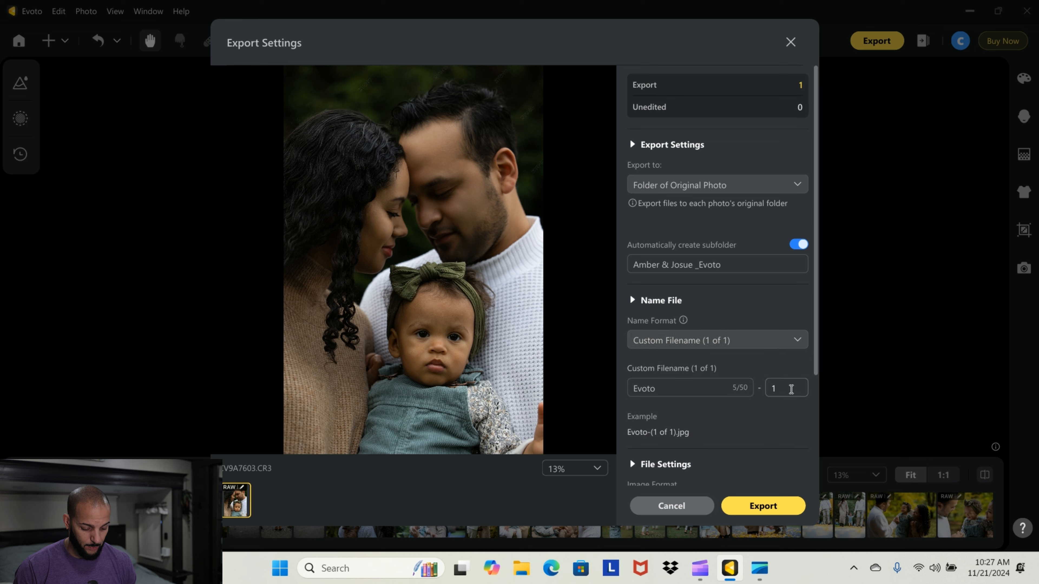
- Review the export image format choices and the Color Space and Watermark sections, and close the settings without exporting
{"action": "scroll", "coordinate": [784, 388], "scroll_direction": "down", "scroll_amount": 3}
{"action": "scroll", "coordinate": [717, 281], "scroll_direction": "up", "scroll_amount": 2}
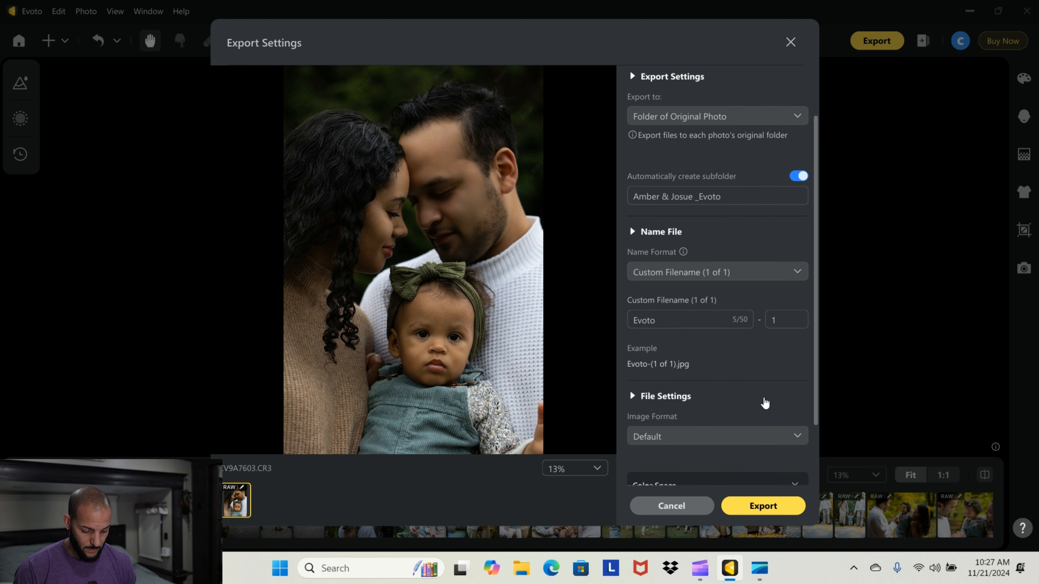
{"action": "left_click", "coordinate": [796, 435]}
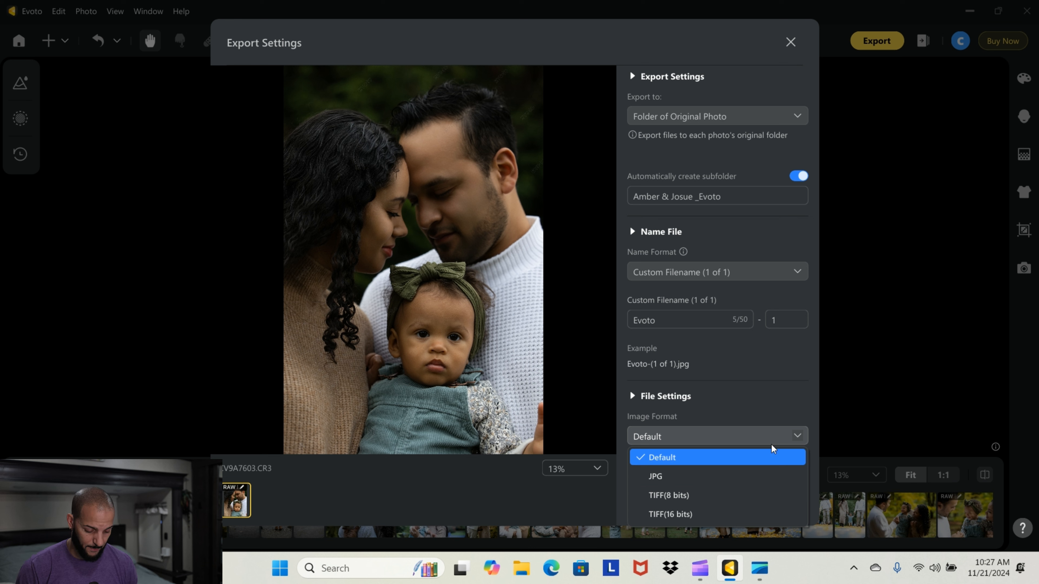
{"action": "left_click", "coordinate": [797, 435]}
{"action": "scroll", "coordinate": [798, 425], "scroll_direction": "down", "scroll_amount": 2}
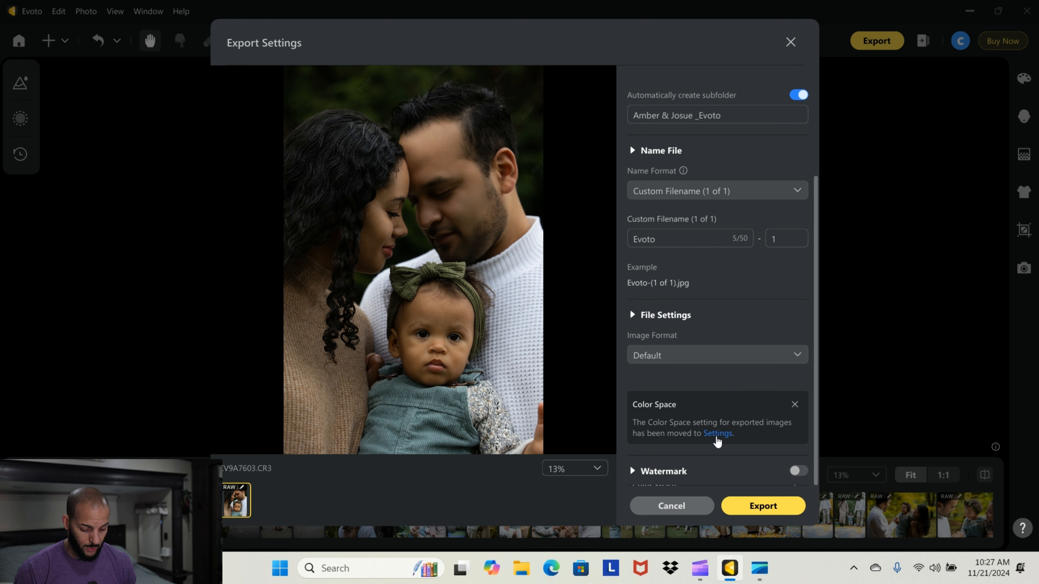
{"action": "scroll", "coordinate": [791, 410], "scroll_direction": "up", "scroll_amount": 2}
{"action": "scroll", "coordinate": [791, 411], "scroll_direction": "down", "scroll_amount": 2}
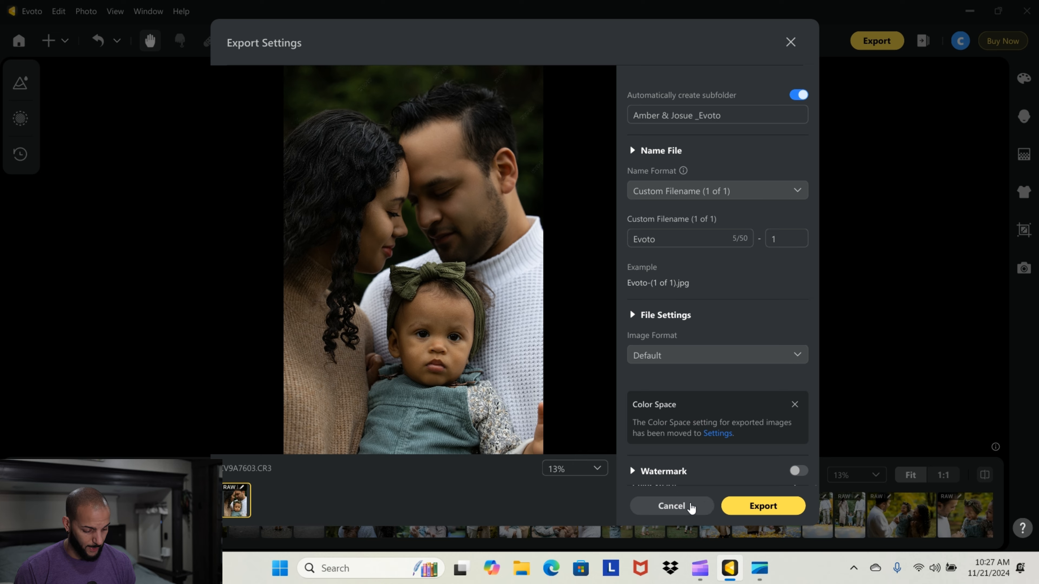
{"action": "left_click", "coordinate": [689, 507]}
- Inspect the family portrait up close, covering the parents' faces, the baby's headband and the preview watermark
{"action": "scroll", "coordinate": [533, 197], "scroll_direction": "up", "scroll_amount": 2}
{"action": "scroll", "coordinate": [529, 209], "scroll_direction": "up", "scroll_amount": 2}
{"action": "scroll", "coordinate": [466, 366], "scroll_direction": "down", "scroll_amount": 5}
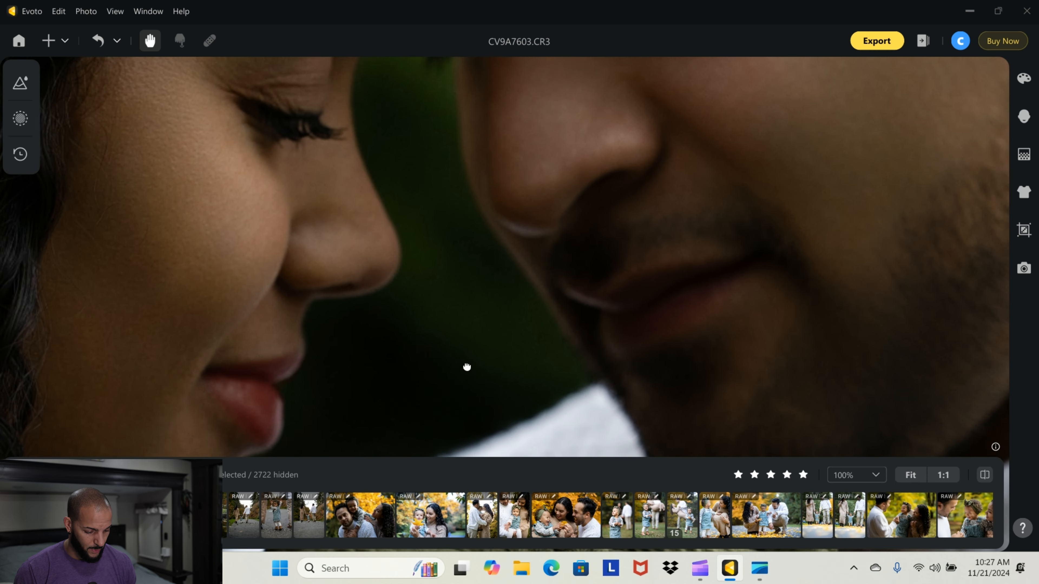
{"action": "scroll", "coordinate": [466, 259], "scroll_direction": "up", "scroll_amount": 5}
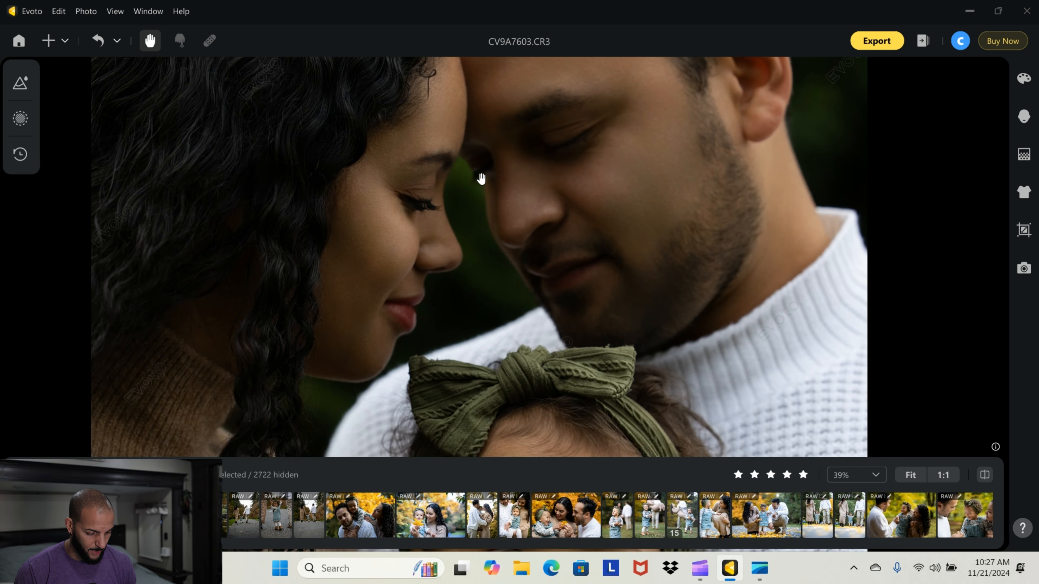
{"action": "scroll", "coordinate": [442, 230], "scroll_direction": "down", "scroll_amount": 2}
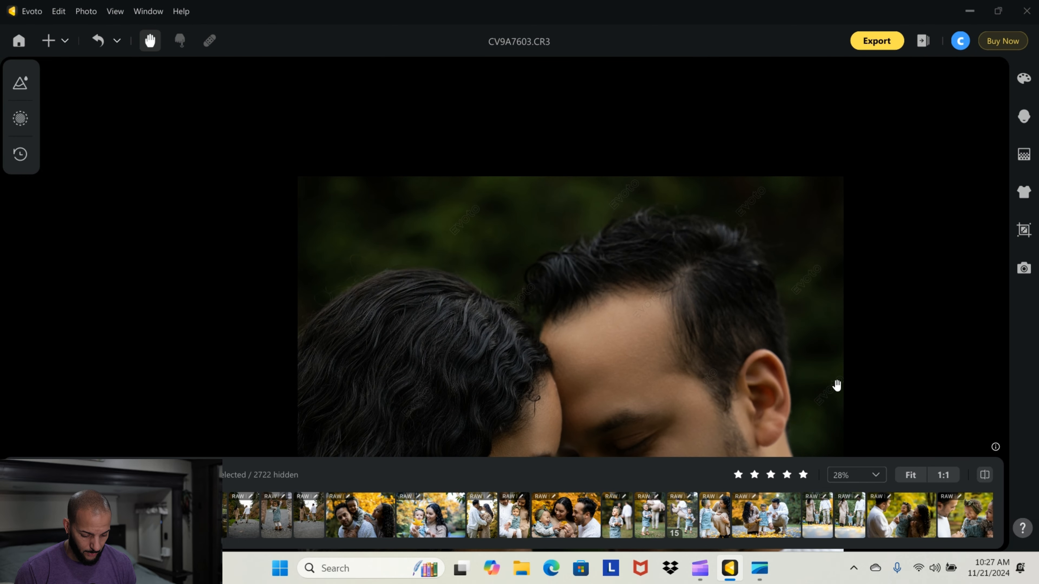
{"action": "left_click_drag", "start_coordinate": [607, 368], "coordinate": [601, 138]}
{"action": "scroll", "coordinate": [588, 334], "scroll_direction": "up", "scroll_amount": 3}
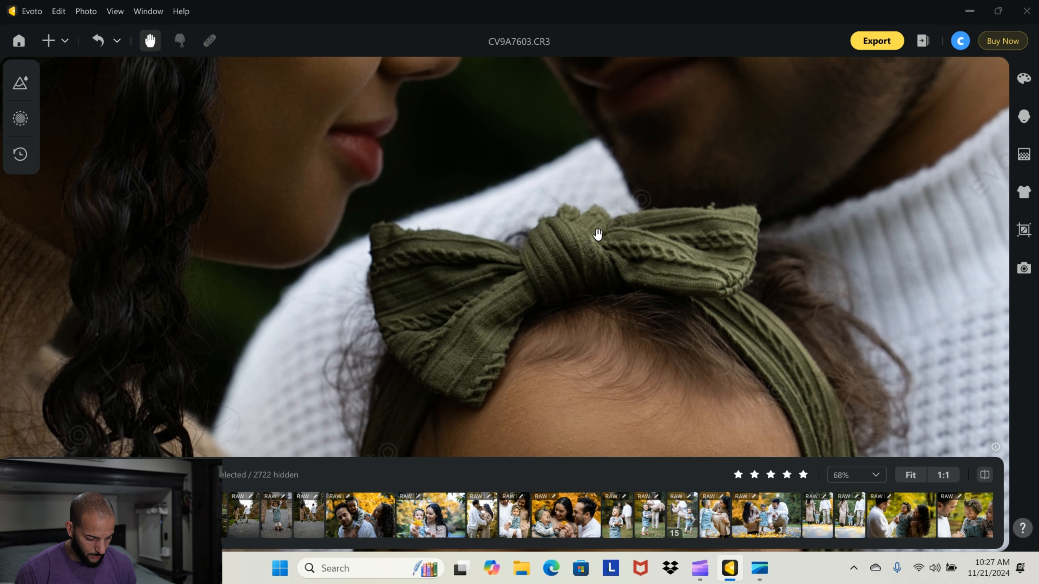
{"action": "left_click_drag", "start_coordinate": [598, 232], "coordinate": [609, 76]}
{"action": "scroll", "coordinate": [468, 181], "scroll_direction": "down", "scroll_amount": 5}
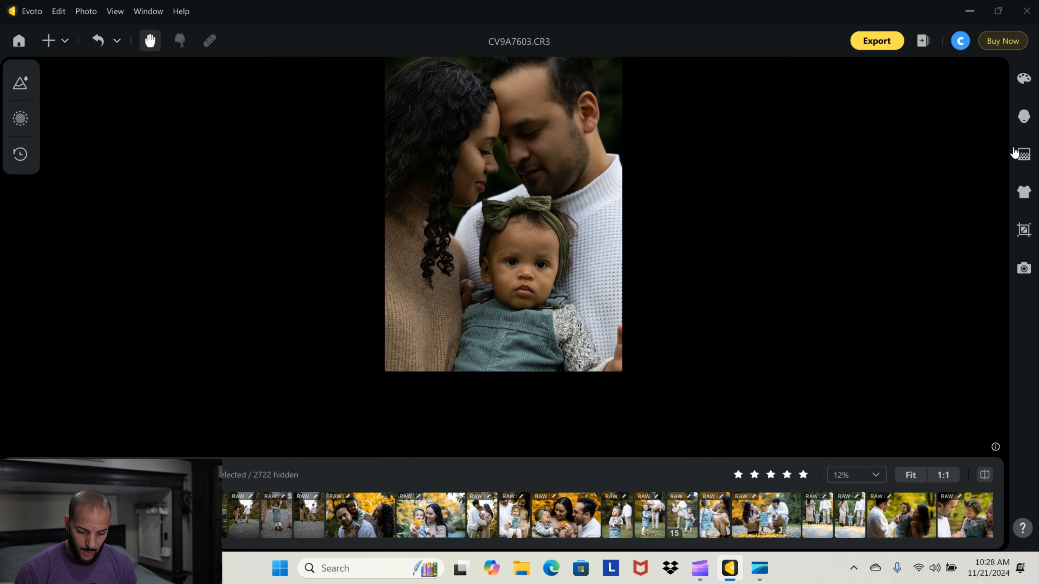
- Reopen the portrait's export settings, switch the export watermark on and off again, and cancel the export
{"action": "left_click", "coordinate": [883, 50]}
{"action": "scroll", "coordinate": [719, 348], "scroll_direction": "down", "scroll_amount": 5}
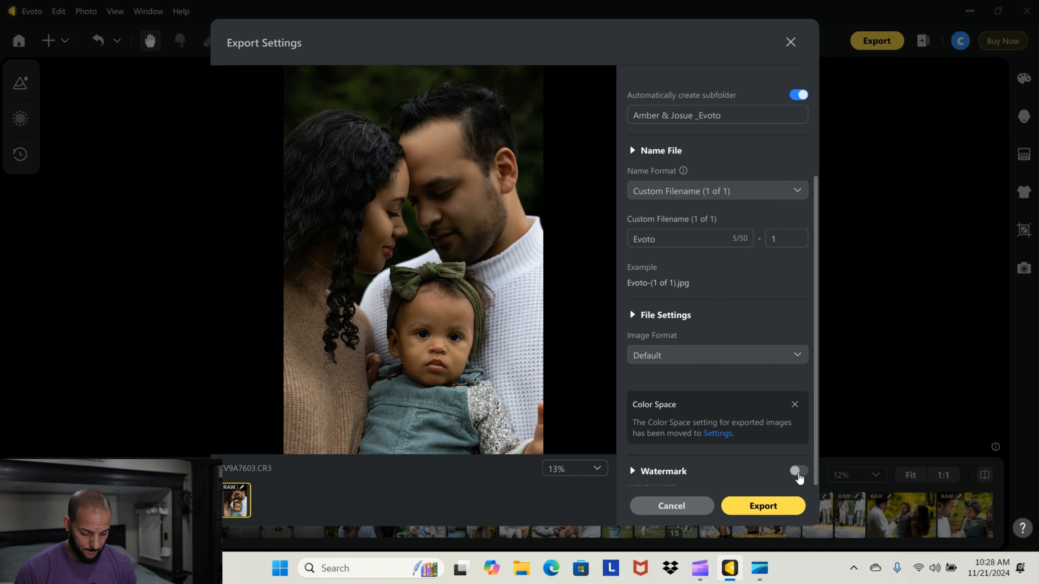
{"action": "left_click", "coordinate": [800, 472]}
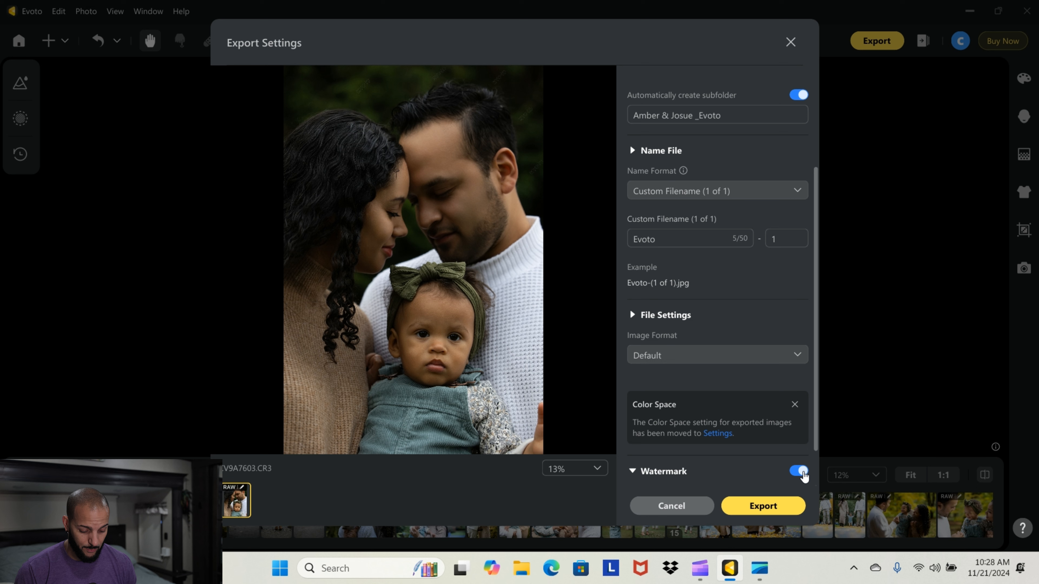
{"action": "left_click", "coordinate": [799, 472]}
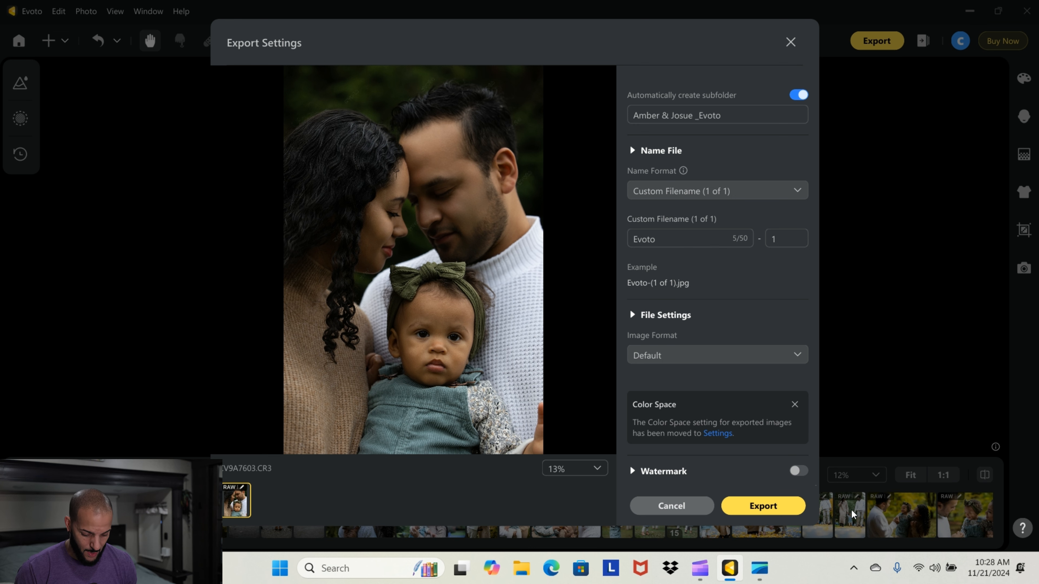
{"action": "left_click", "coordinate": [692, 507]}
- Check the account's remaining credits and export the portrait to the folder of the original photo with custom filename Evoto
{"action": "left_click", "coordinate": [961, 42]}
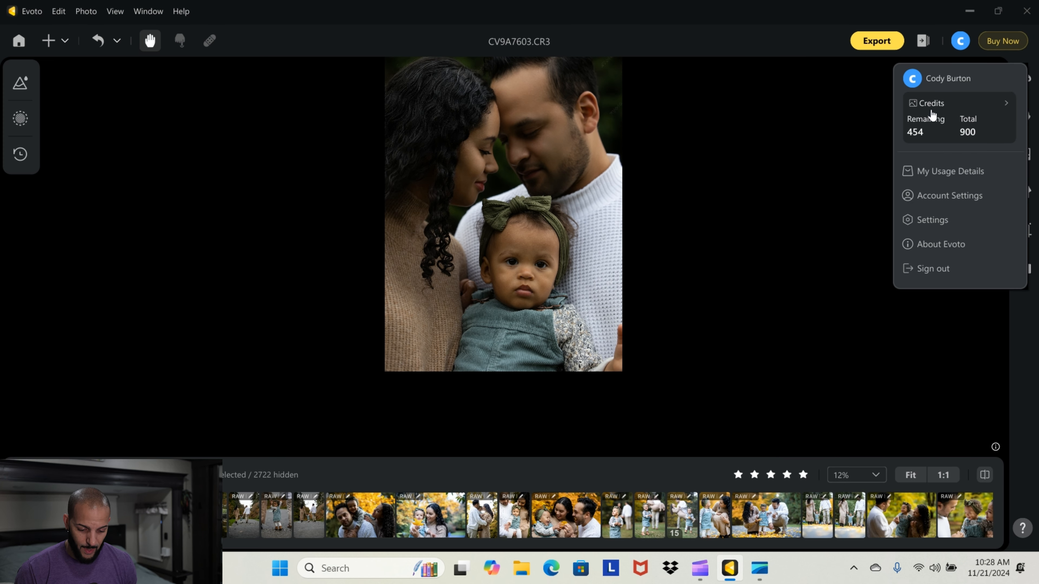
{"action": "left_click", "coordinate": [853, 126]}
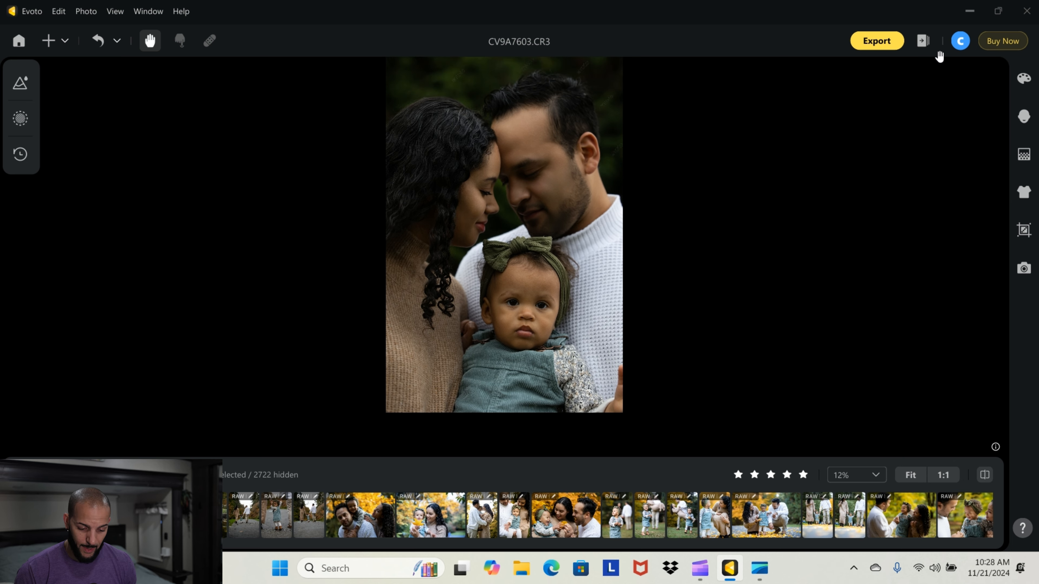
{"action": "left_click", "coordinate": [874, 46]}
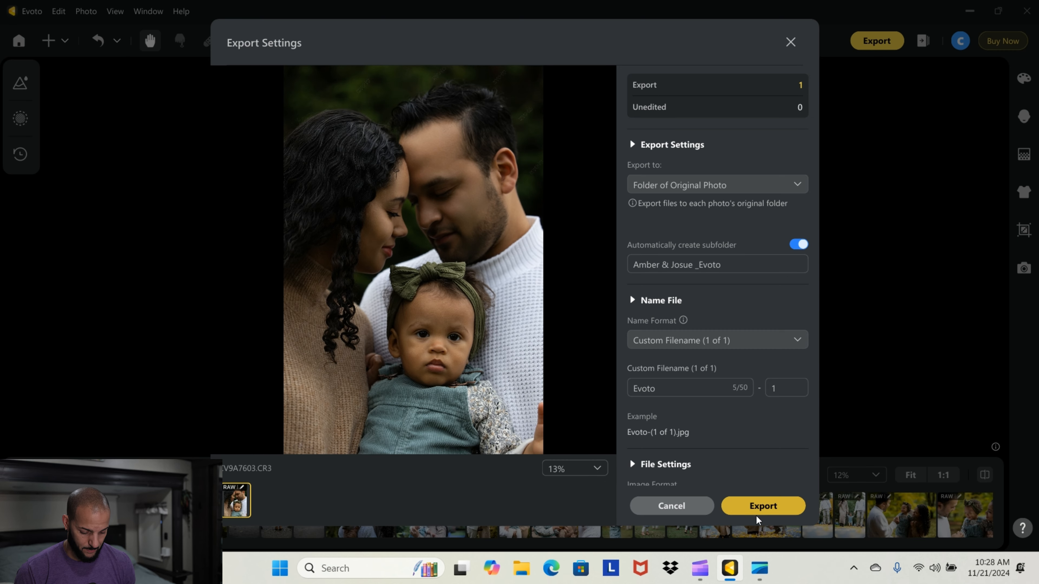
{"action": "left_click", "coordinate": [763, 511]}
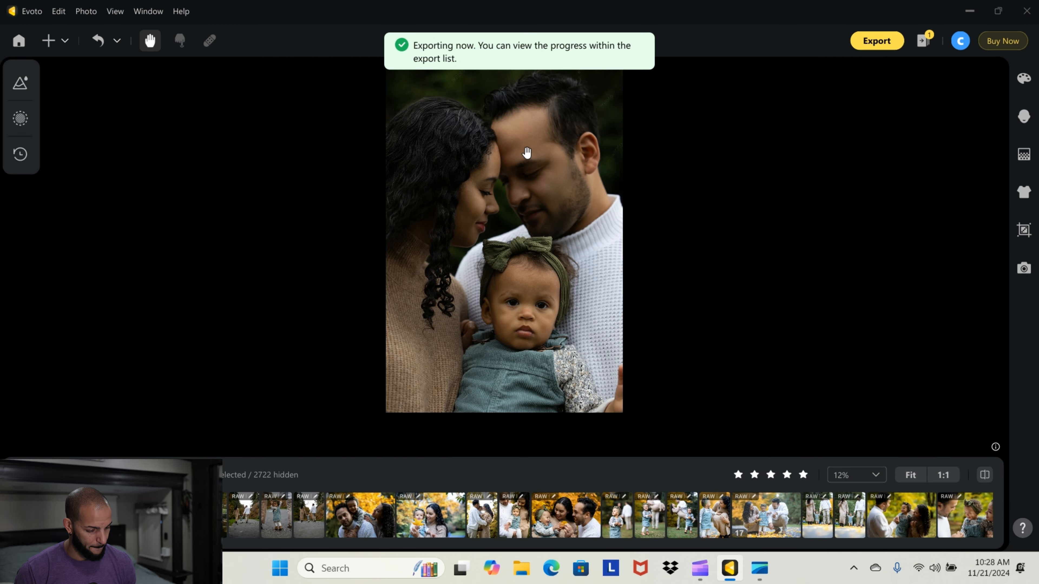
- Check the export list's completed exports and the progress of the current export
{"action": "left_click", "coordinate": [924, 42]}
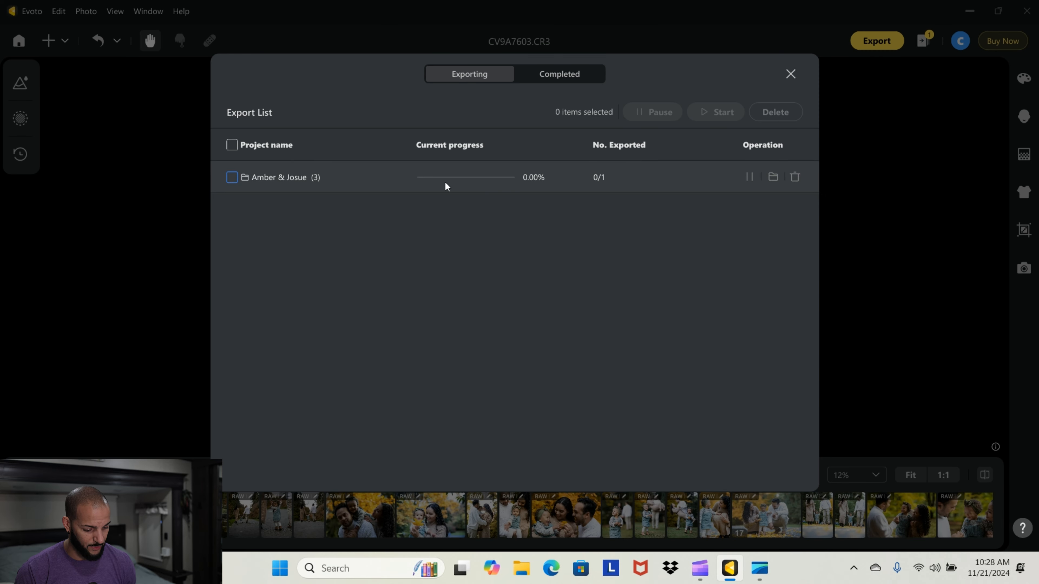
{"action": "left_click", "coordinate": [549, 74]}
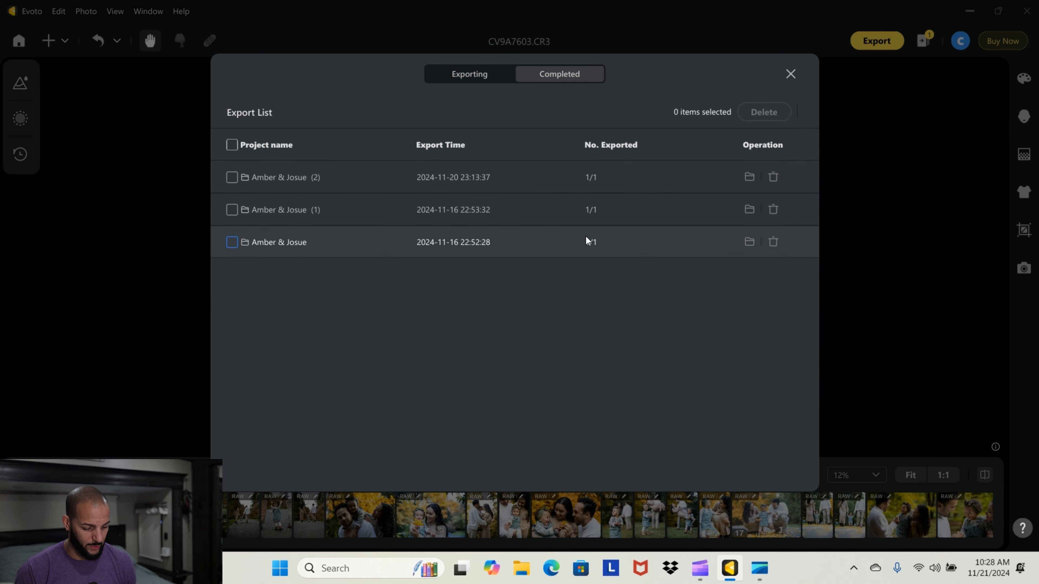
{"action": "left_click", "coordinate": [468, 75]}
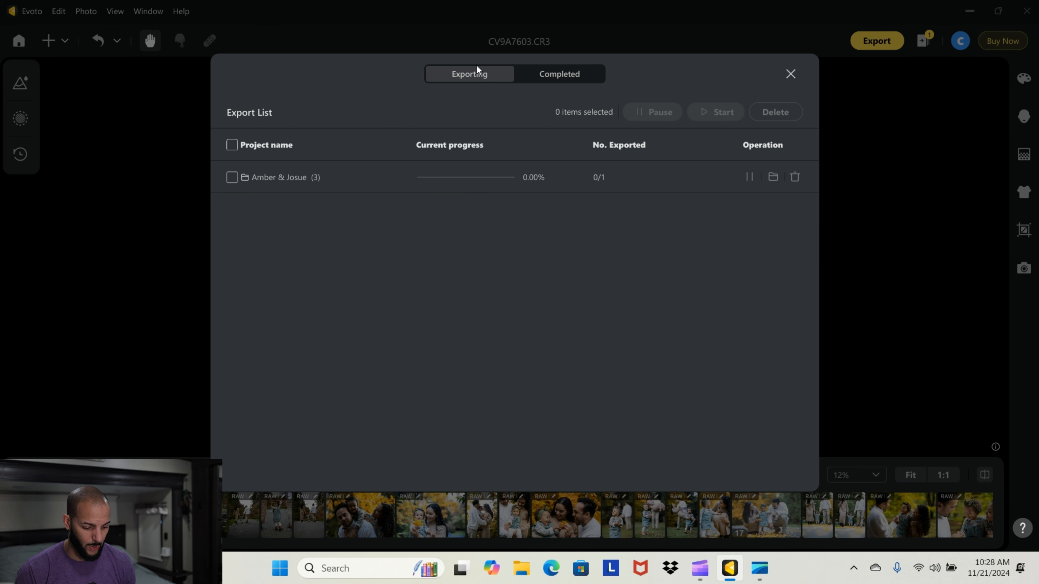
- Keep comparing the export list's in-progress and completed views while the portrait exports, and close the list
{"action": "left_click", "coordinate": [547, 74]}
{"action": "left_click", "coordinate": [467, 77]}
{"action": "left_click", "coordinate": [560, 78]}
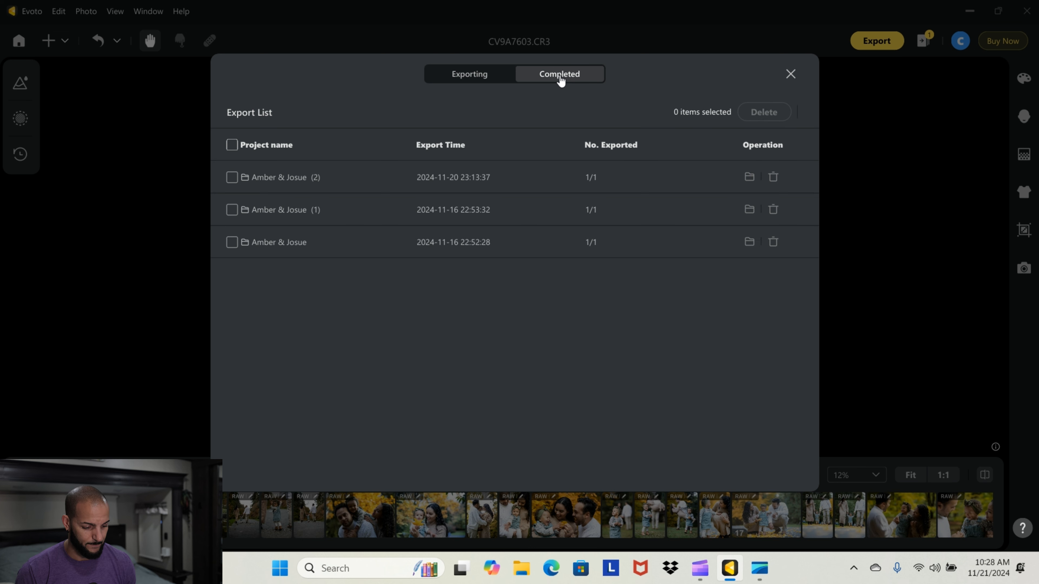
{"action": "left_click", "coordinate": [472, 80]}
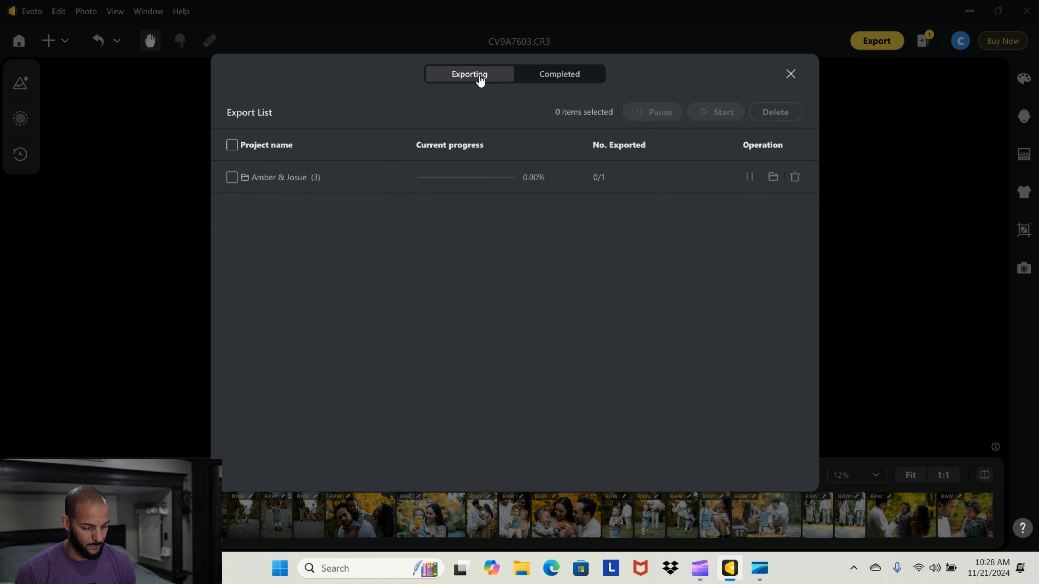
{"action": "left_click", "coordinate": [560, 77]}
{"action": "left_click", "coordinate": [458, 75]}
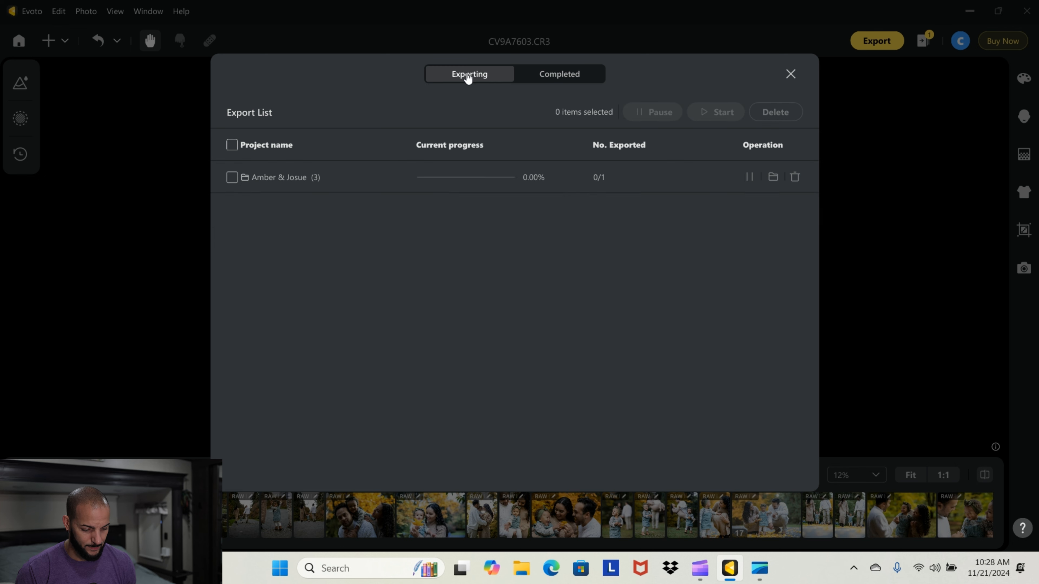
{"action": "left_click", "coordinate": [789, 74]}
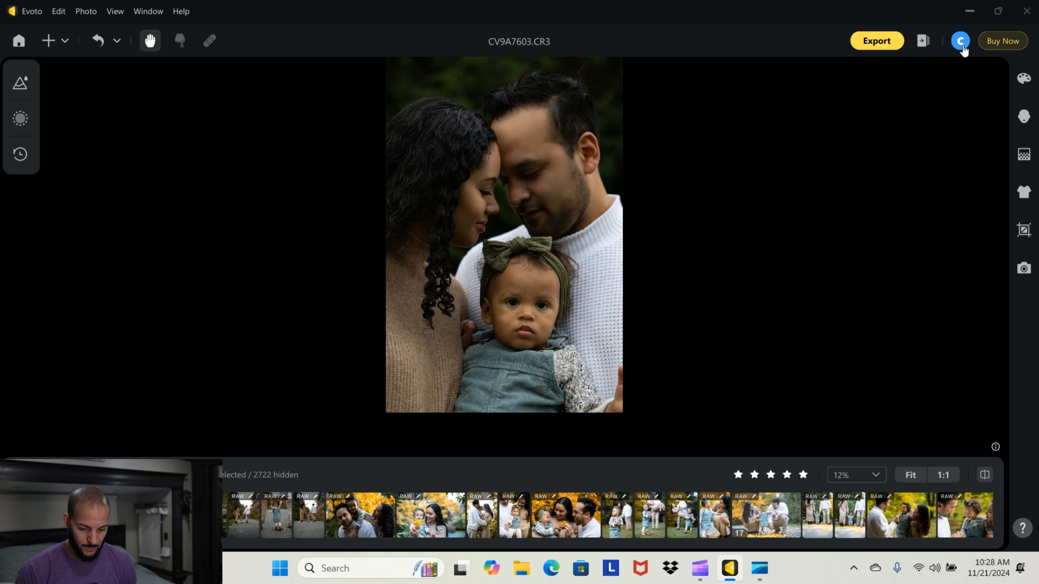
- Reopen the export list to verify the portrait's export, close it, and review the account's remaining credits
{"action": "left_click", "coordinate": [924, 42]}
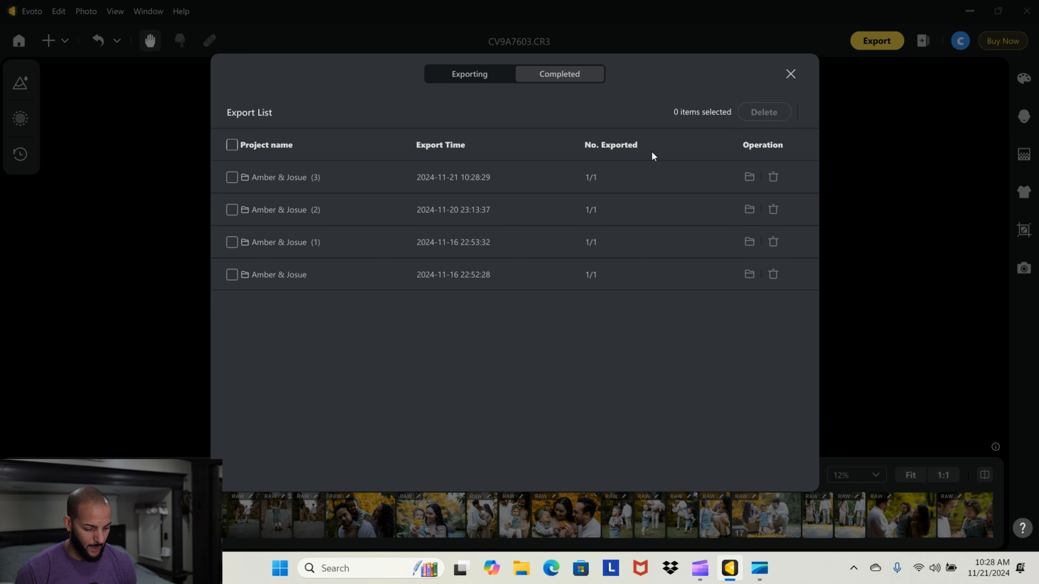
{"action": "left_click", "coordinate": [790, 75]}
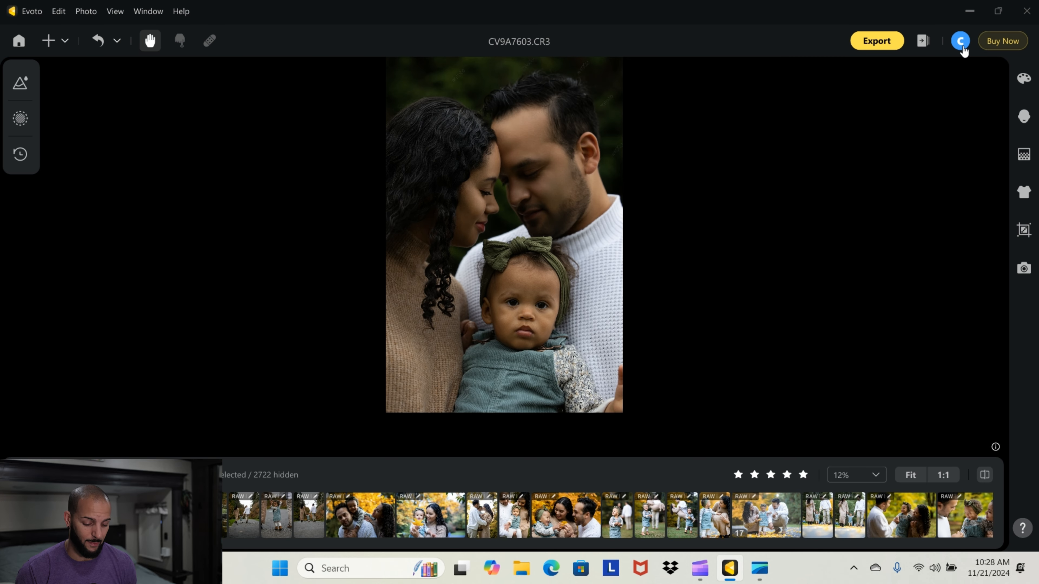
{"action": "left_click", "coordinate": [962, 49]}
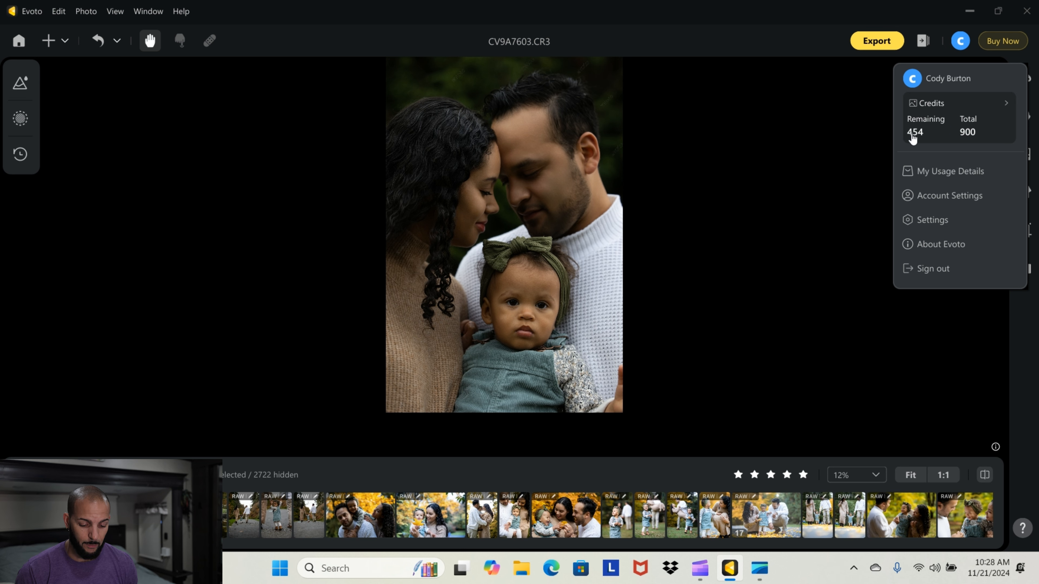
{"action": "left_click", "coordinate": [763, 309]}
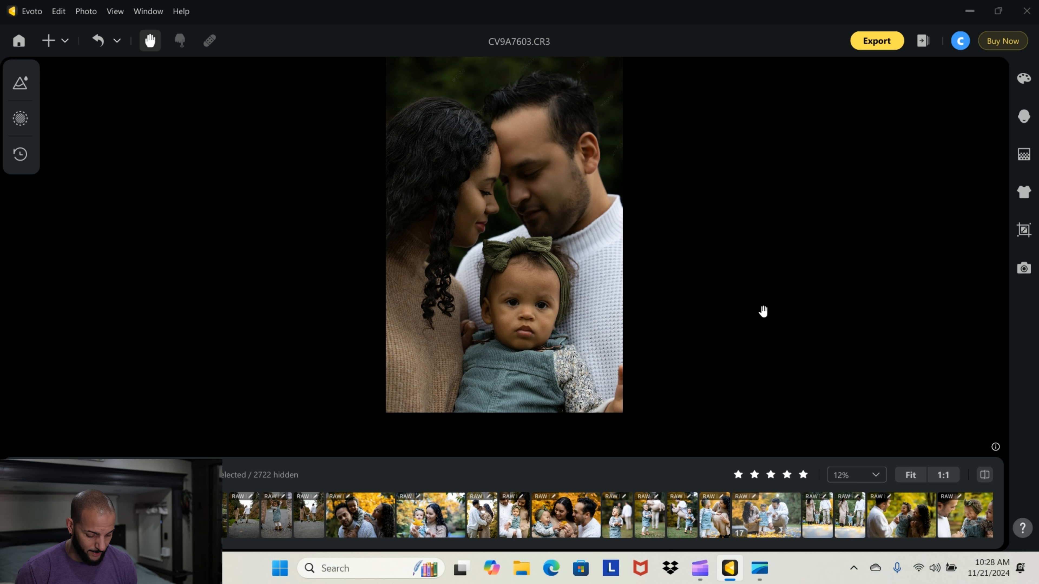
- Switch to File Explorer, examine the exported portrait in the project's Evoto subfolder on Big Daddy (E:), and return to Evoto
{"action": "left_click", "coordinate": [522, 568]}
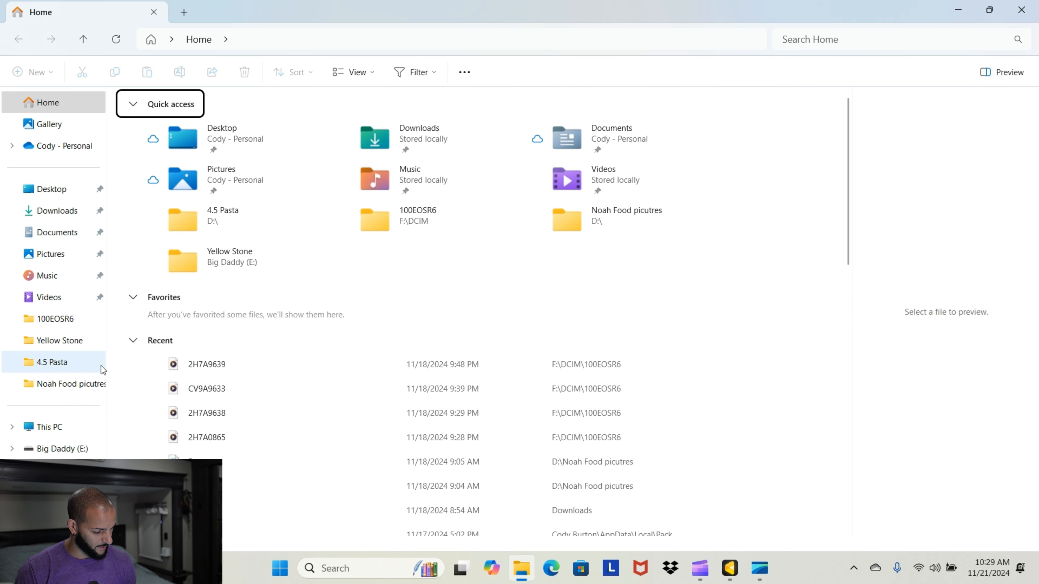
{"action": "left_click", "coordinate": [67, 449]}
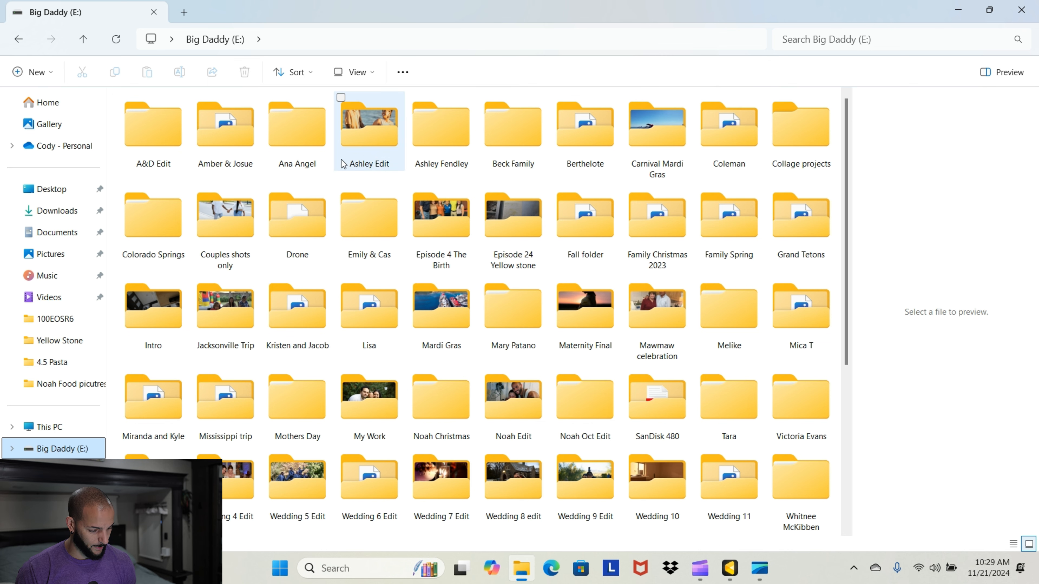
{"action": "double_click", "coordinate": [215, 140]}
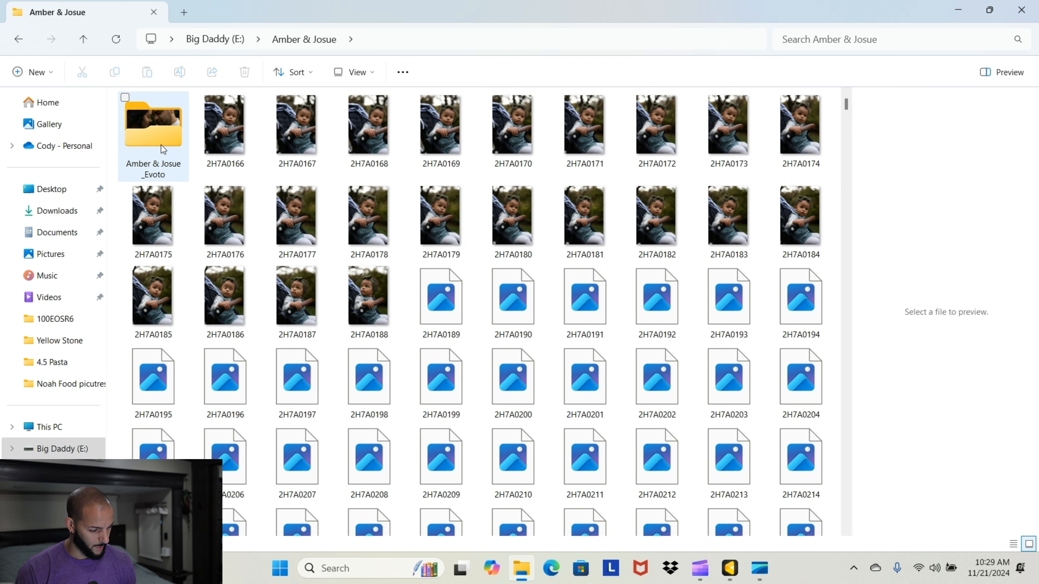
{"action": "double_click", "coordinate": [163, 148]}
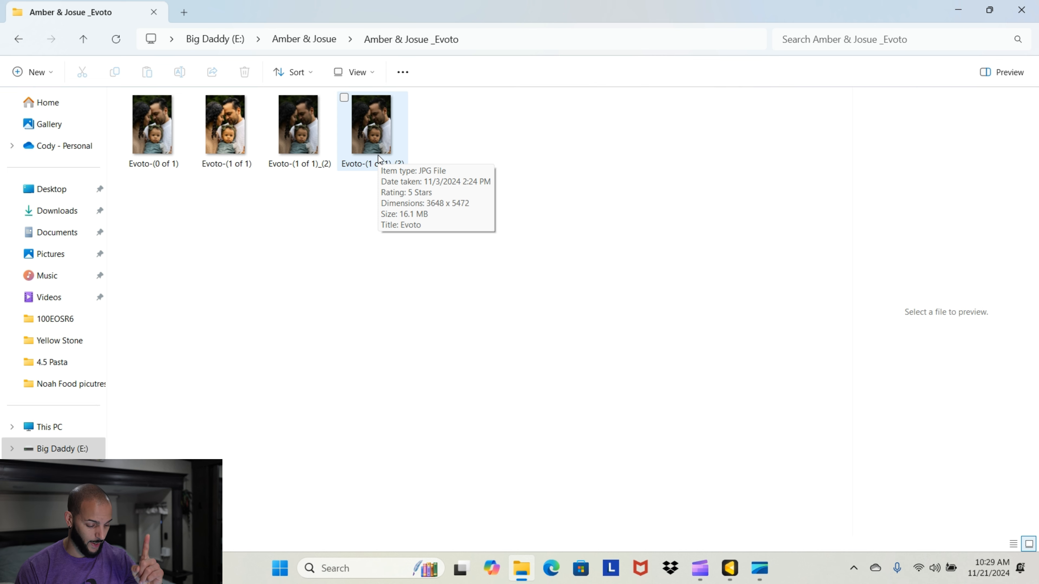
{"action": "left_click", "coordinate": [959, 10]}
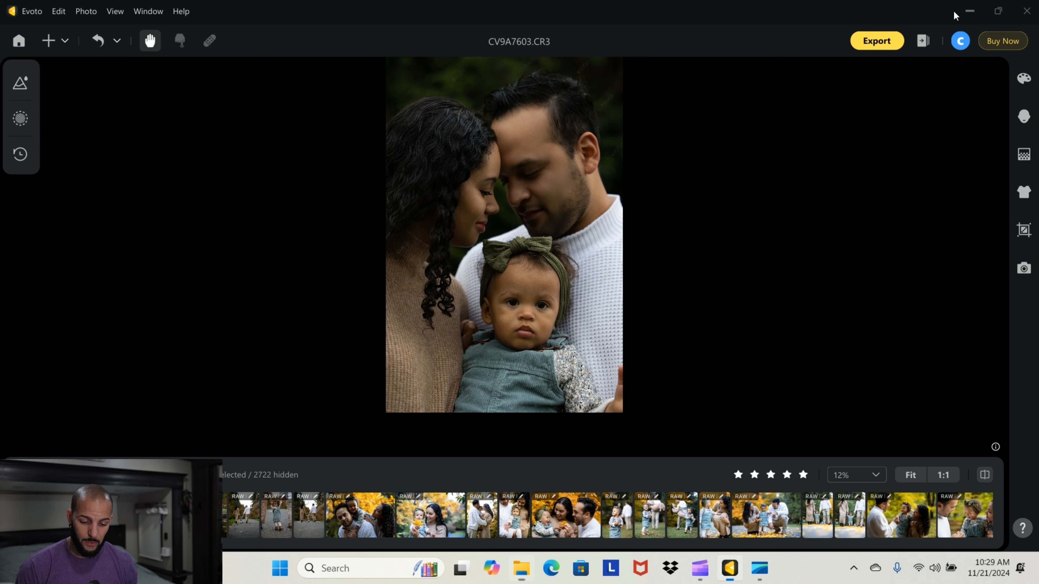